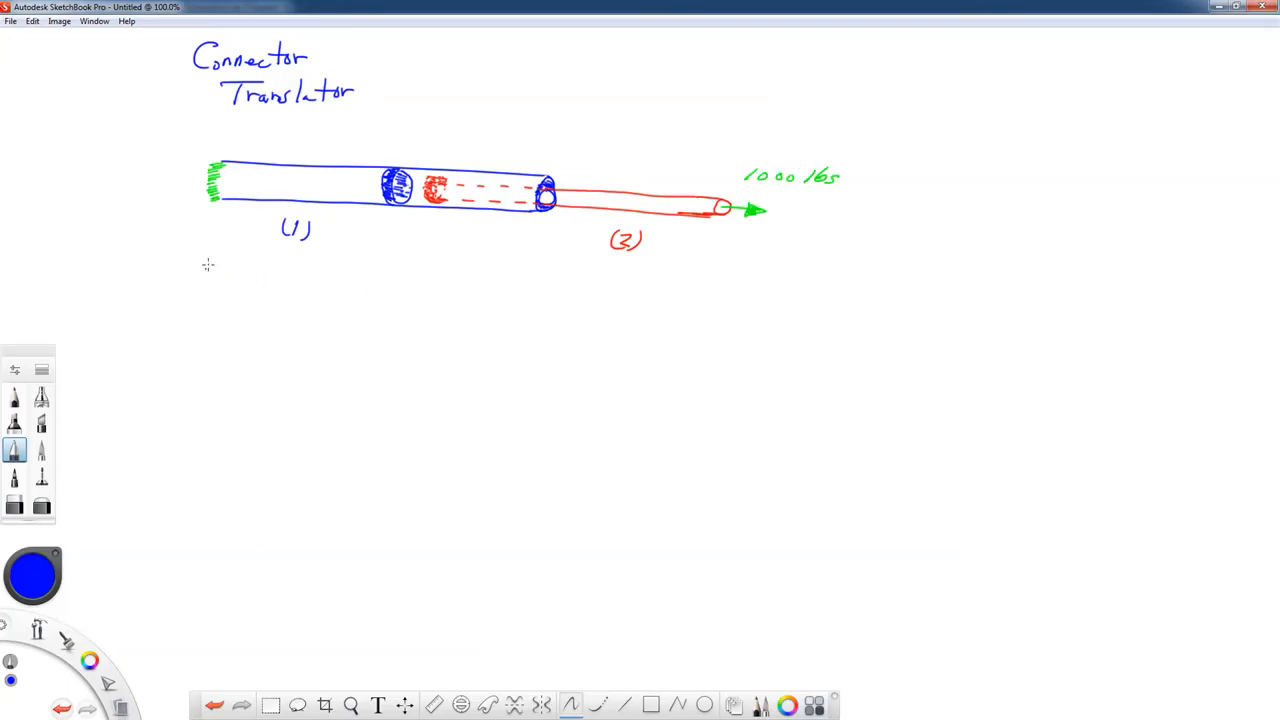
Write the blue note "1" diameter steel" beneath the label of rod (1).
{"action": "mouse_move", "coordinate": [205, 256]}
{"action": "left_mouse_down"}
{"action": "mouse_move", "coordinate": [197, 283]}
{"action": "mouse_move", "coordinate": [223, 254]}
{"action": "mouse_move", "coordinate": [261, 276]}
{"action": "left_mouse_up"}
{"action": "left_click_drag", "start_coordinate": [276, 266], "coordinate": [350, 276]}
{"action": "mouse_move", "coordinate": [362, 250]}
{"action": "left_mouse_down"}
{"action": "mouse_move", "coordinate": [360, 266]}
{"action": "mouse_move", "coordinate": [388, 268]}
{"action": "left_mouse_up"}
{"action": "mouse_move", "coordinate": [384, 260]}
{"action": "left_mouse_down"}
{"action": "mouse_move", "coordinate": [396, 266]}
{"action": "mouse_move", "coordinate": [404, 244]}
{"action": "left_mouse_up"}
Add a blue 10" length dimension above the exposed part of rod (1), from the fixed end to the internal face.
{"action": "left_click_drag", "start_coordinate": [284, 133], "coordinate": [283, 150]}
{"action": "left_click_drag", "start_coordinate": [294, 138], "coordinate": [303, 137]}
{"action": "left_click_drag", "start_coordinate": [310, 128], "coordinate": [309, 137]}
{"action": "mouse_move", "coordinate": [223, 138]}
{"action": "left_mouse_down"}
{"action": "mouse_move", "coordinate": [221, 152]}
{"action": "mouse_move", "coordinate": [391, 156]}
{"action": "left_mouse_up"}
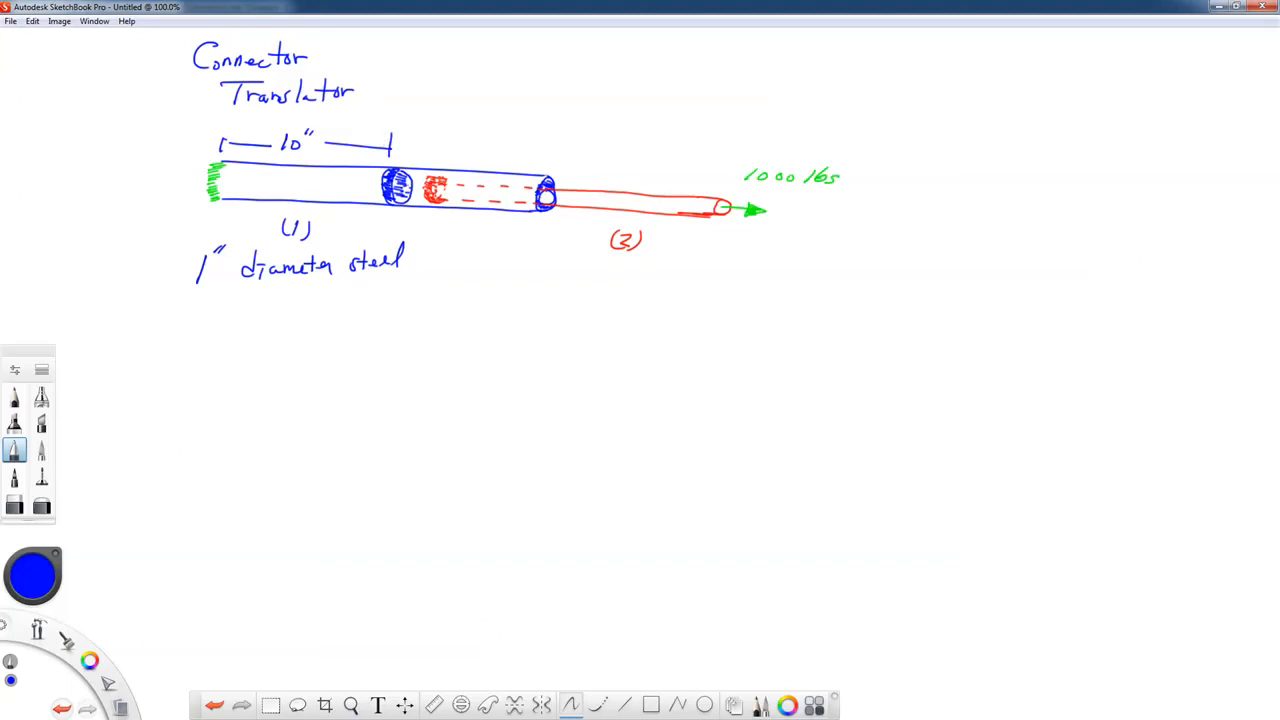
Add a red 10" length dimension above the exposed part of rod (2).
{"action": "left_click", "coordinate": [90, 660]}
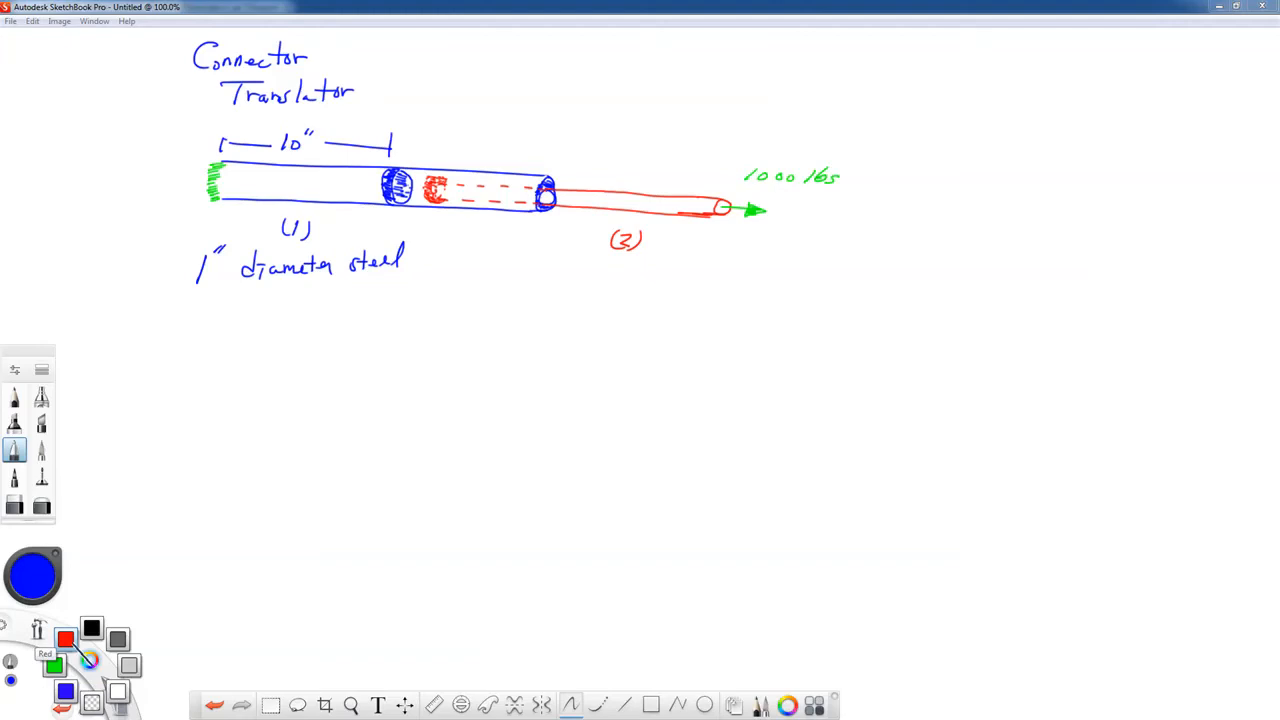
{"action": "left_click", "coordinate": [65, 638]}
{"action": "left_click_drag", "start_coordinate": [549, 150], "coordinate": [549, 163]}
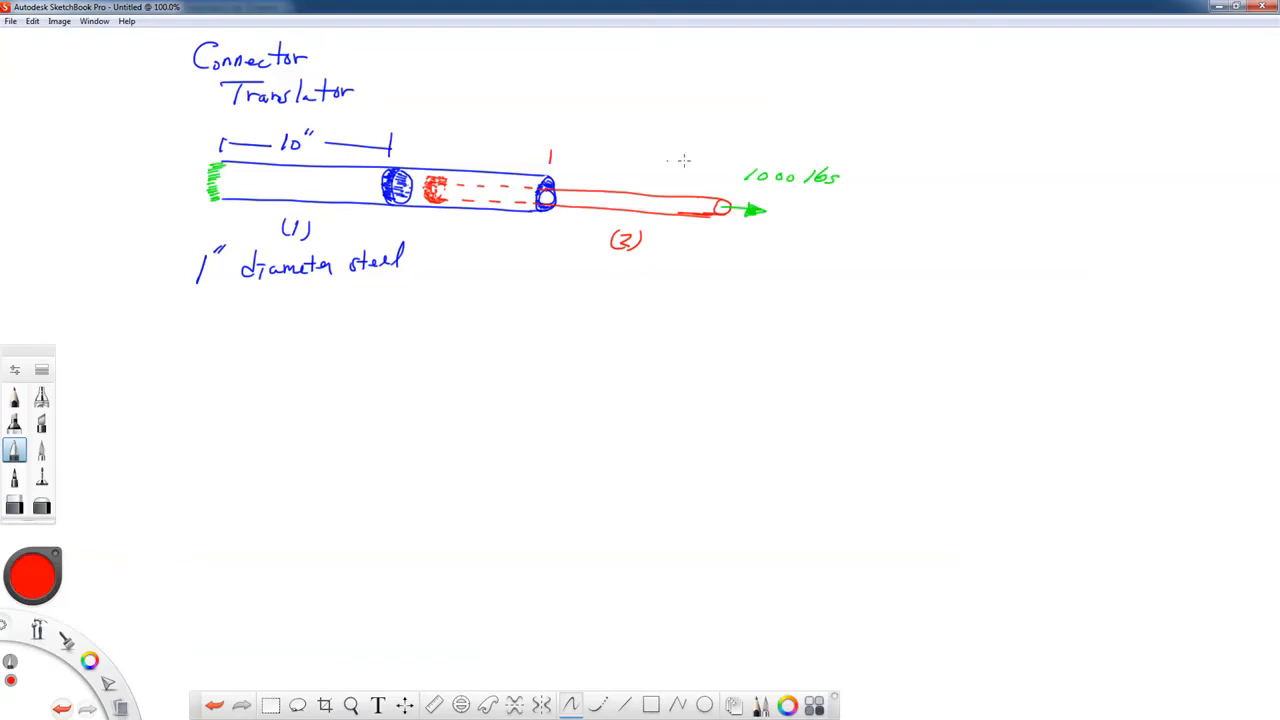
{"action": "left_click_drag", "start_coordinate": [731, 164], "coordinate": [730, 183]}
{"action": "mouse_move", "coordinate": [622, 155]}
{"action": "left_mouse_down"}
{"action": "mouse_move", "coordinate": [621, 170]}
{"action": "mouse_move", "coordinate": [647, 153]}
{"action": "left_mouse_up"}
{"action": "left_click_drag", "start_coordinate": [655, 144], "coordinate": [654, 151]}
{"action": "left_click_drag", "start_coordinate": [558, 158], "coordinate": [727, 163]}
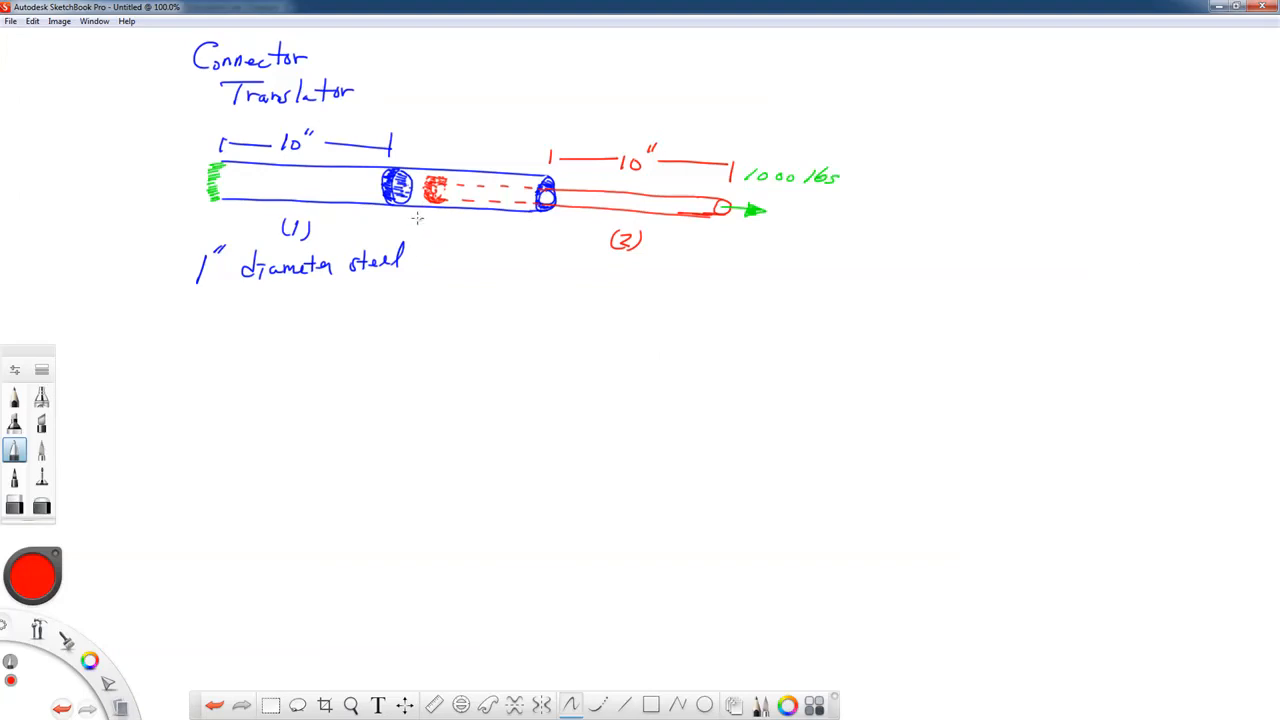
Draw a green brace beneath the overlap between the two rods and label it "Connector".
{"action": "left_click_drag", "start_coordinate": [90, 662], "coordinate": [14, 686]}
{"action": "mouse_move", "coordinate": [397, 211]}
{"action": "left_mouse_down"}
{"action": "mouse_move", "coordinate": [533, 218]}
{"action": "mouse_move", "coordinate": [464, 236]}
{"action": "mouse_move", "coordinate": [544, 229]}
{"action": "left_mouse_up"}
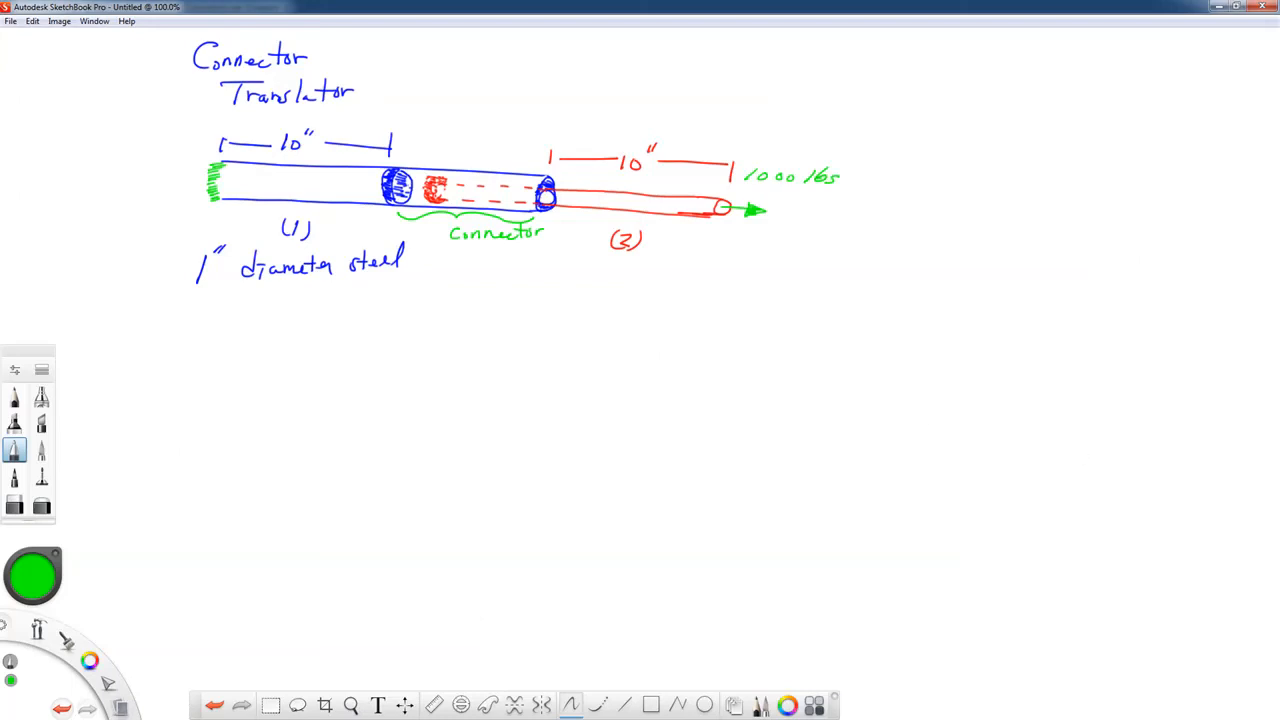
Switch to Abaqus/CAE and check the radius of the circular Profile-1.
{"action": "key", "text": "alt+Tab"}
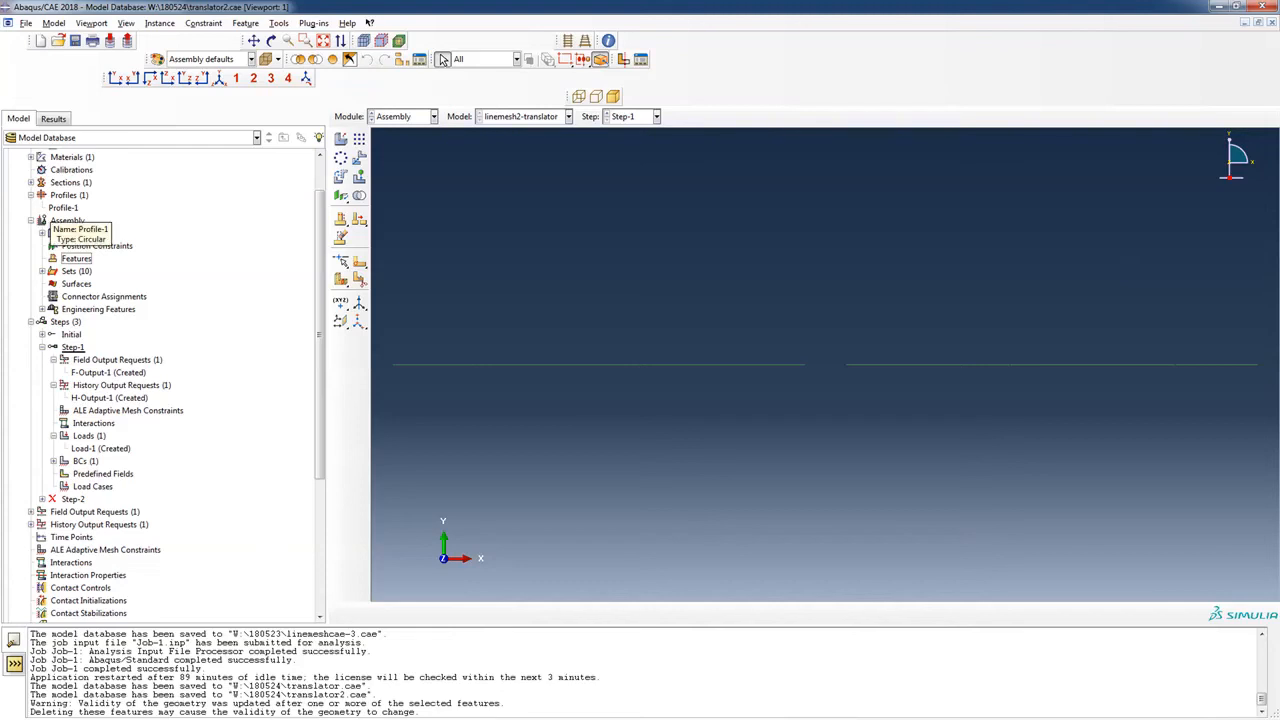
{"action": "double_click", "coordinate": [63, 207]}
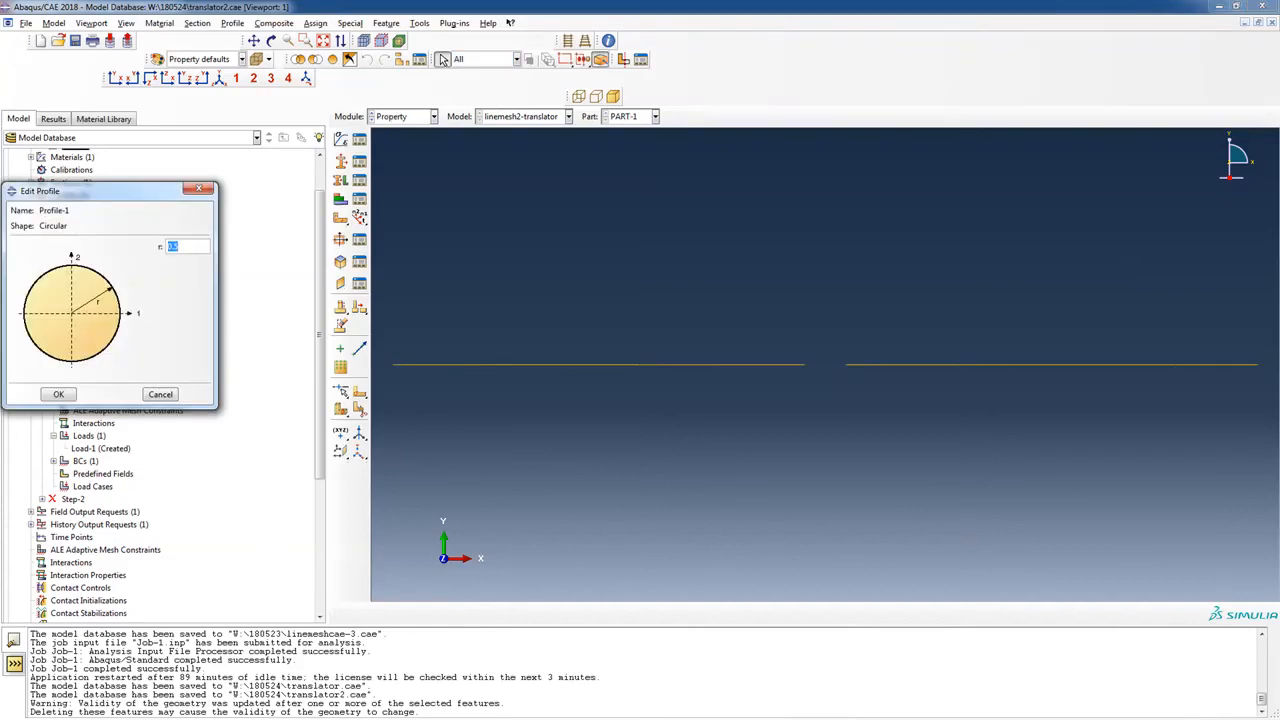
{"action": "left_click", "coordinate": [160, 394]}
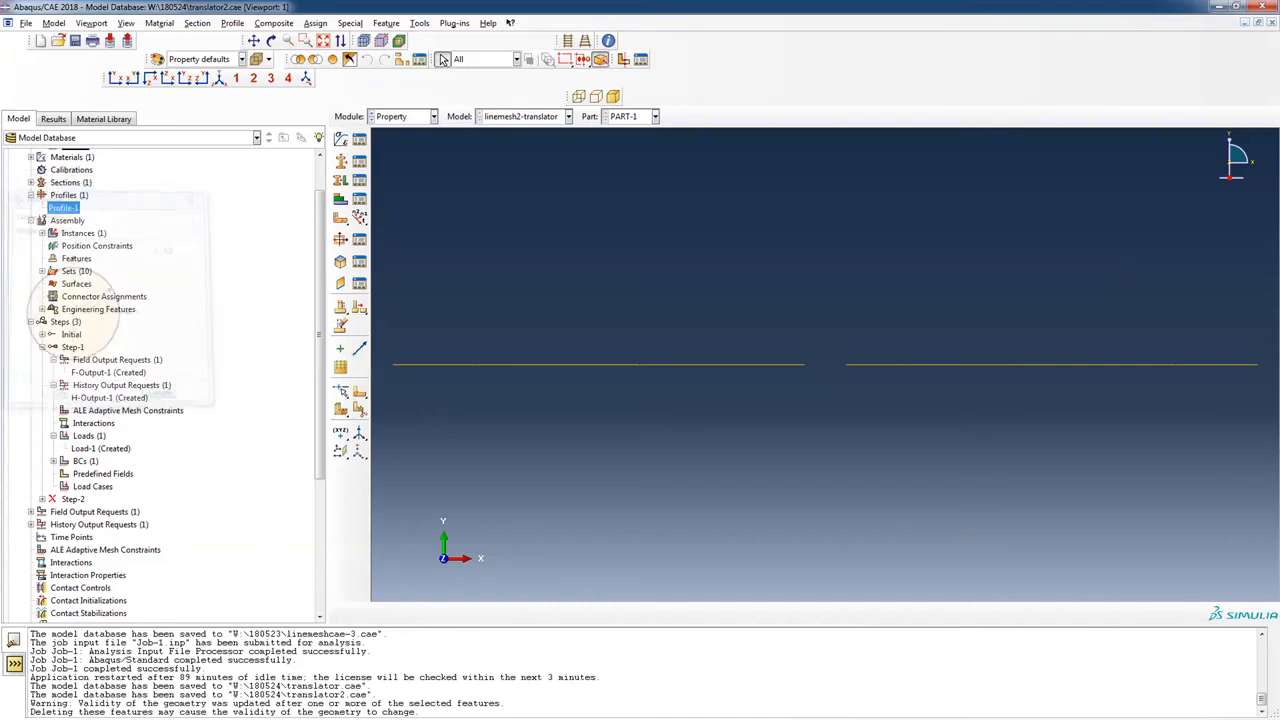
Review the Section-1 beam definition and the elastic properties of Material-1 without changing them.
{"action": "left_click_drag", "start_coordinate": [319, 335], "coordinate": [319, 300]}
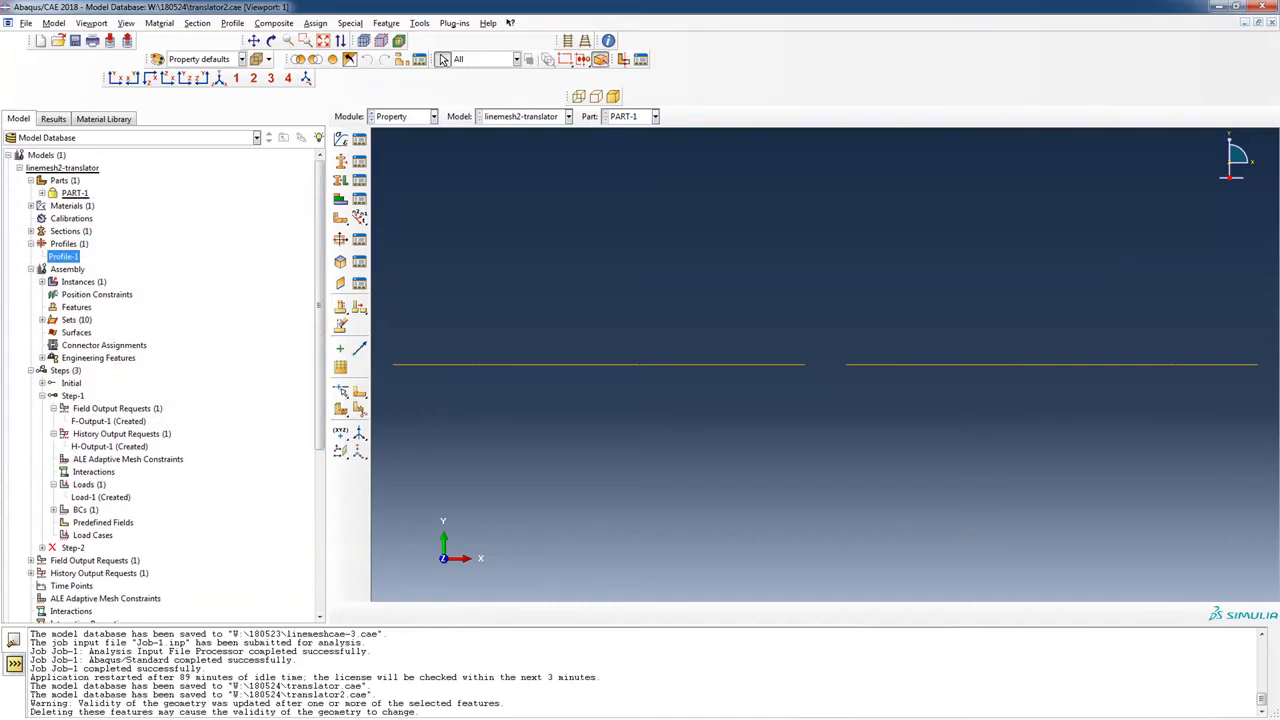
{"action": "left_click", "coordinate": [31, 231]}
{"action": "double_click", "coordinate": [65, 244]}
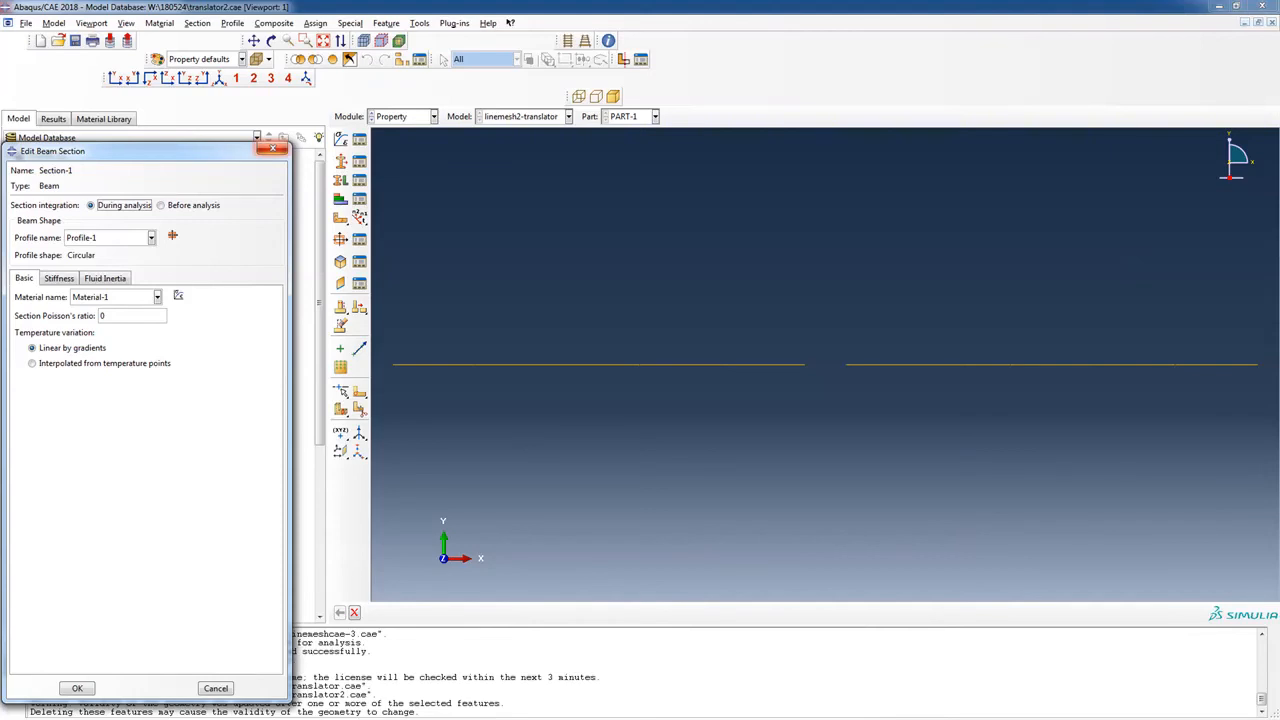
{"action": "left_click", "coordinate": [272, 148]}
{"action": "left_click", "coordinate": [146, 443]}
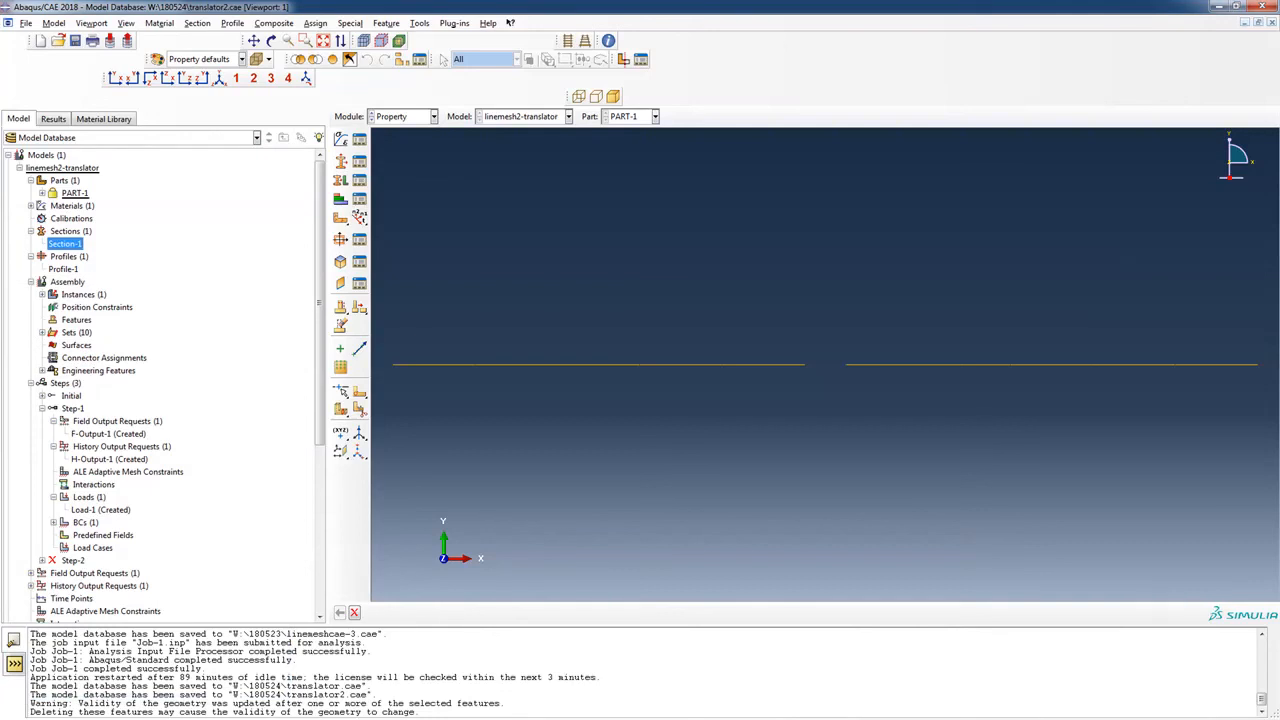
{"action": "left_click", "coordinate": [31, 206]}
{"action": "double_click", "coordinate": [66, 218]}
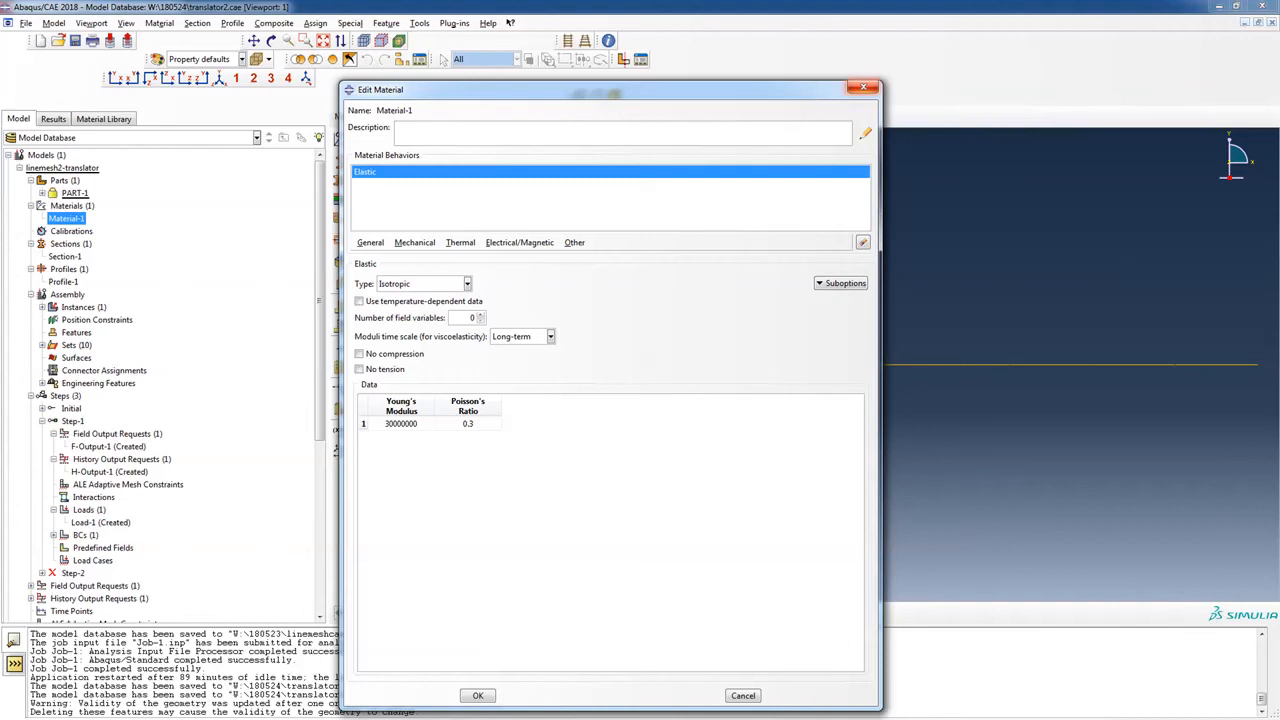
{"action": "left_click", "coordinate": [863, 87]}
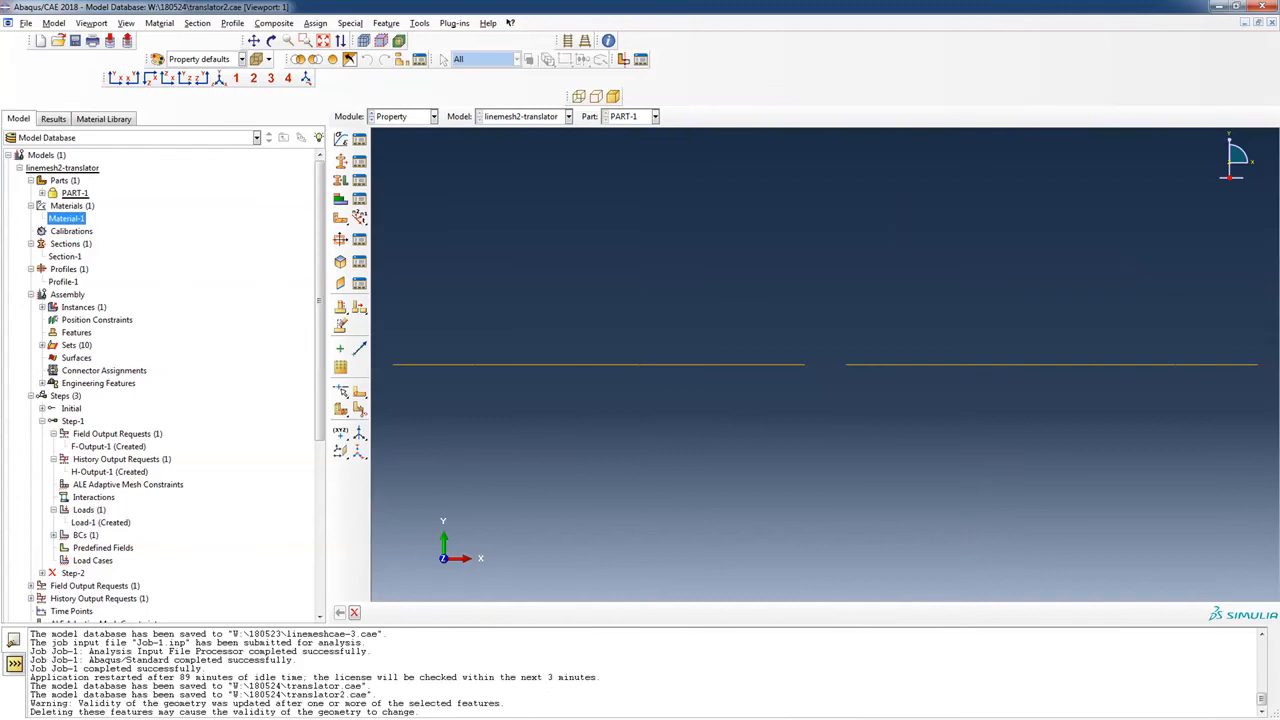
Review the basic settings of the static analysis step Step-1 without changing them.
{"action": "scroll", "coordinate": [320, 300], "scroll_direction": "down", "scroll_amount": 4}
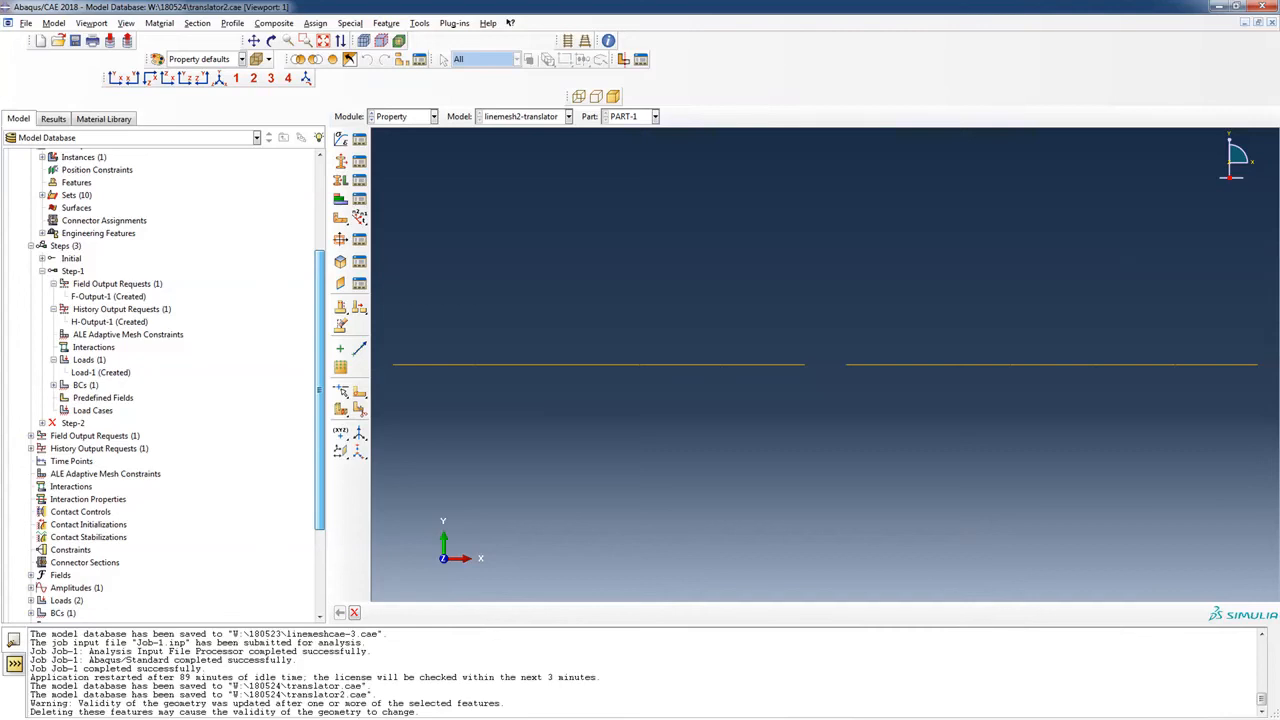
{"action": "scroll", "coordinate": [170, 380], "scroll_direction": "up", "scroll_amount": 3}
{"action": "scroll", "coordinate": [170, 380], "scroll_direction": "up", "scroll_amount": 1}
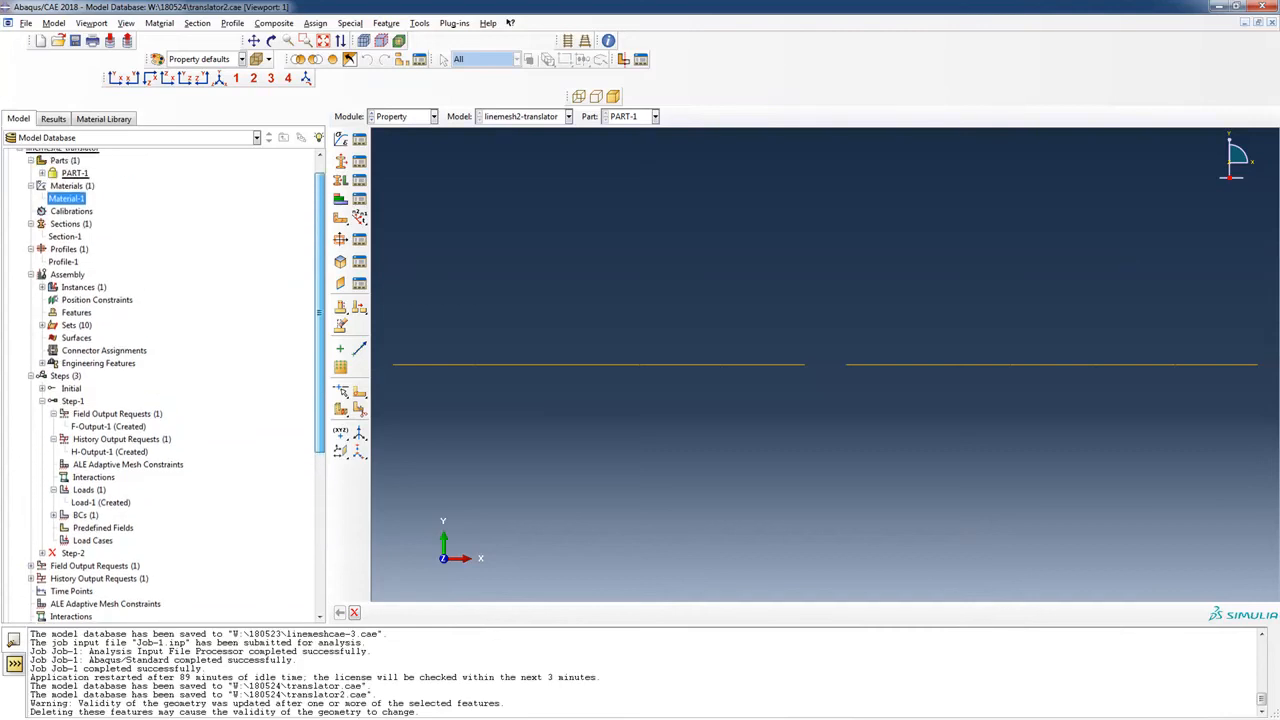
{"action": "scroll", "coordinate": [170, 380], "scroll_direction": "down", "scroll_amount": 3}
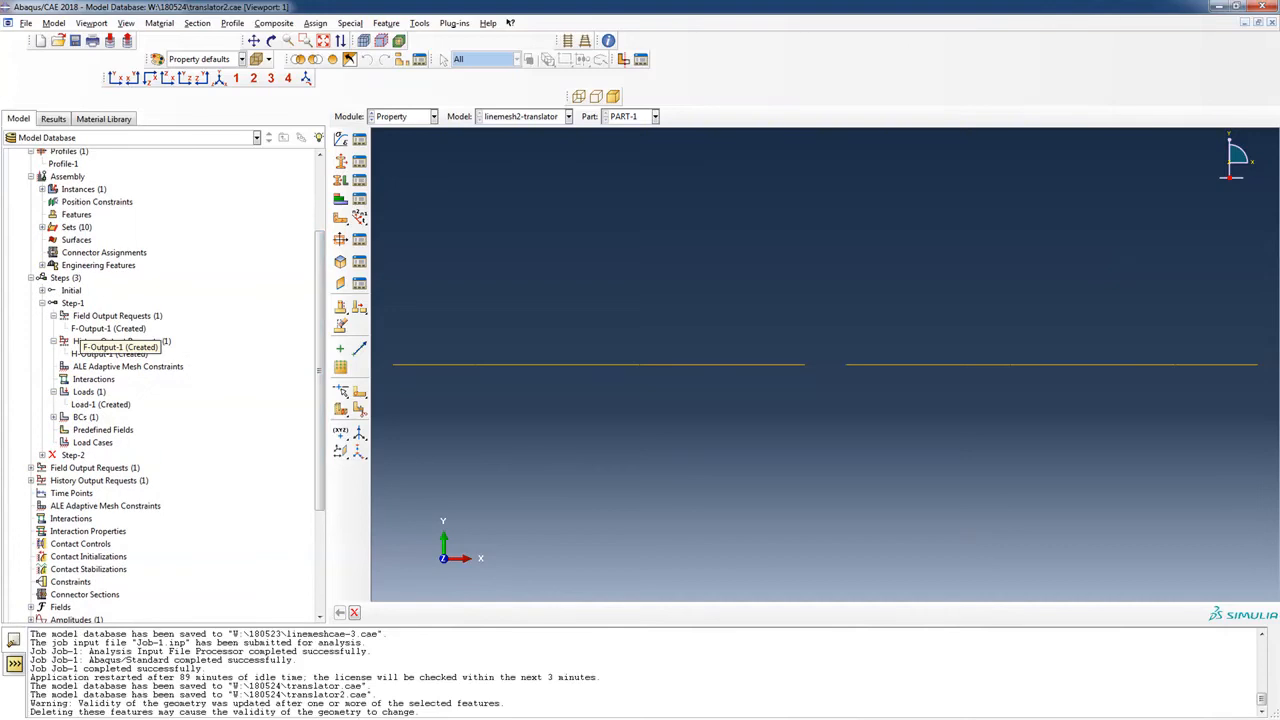
{"action": "double_click", "coordinate": [64, 277]}
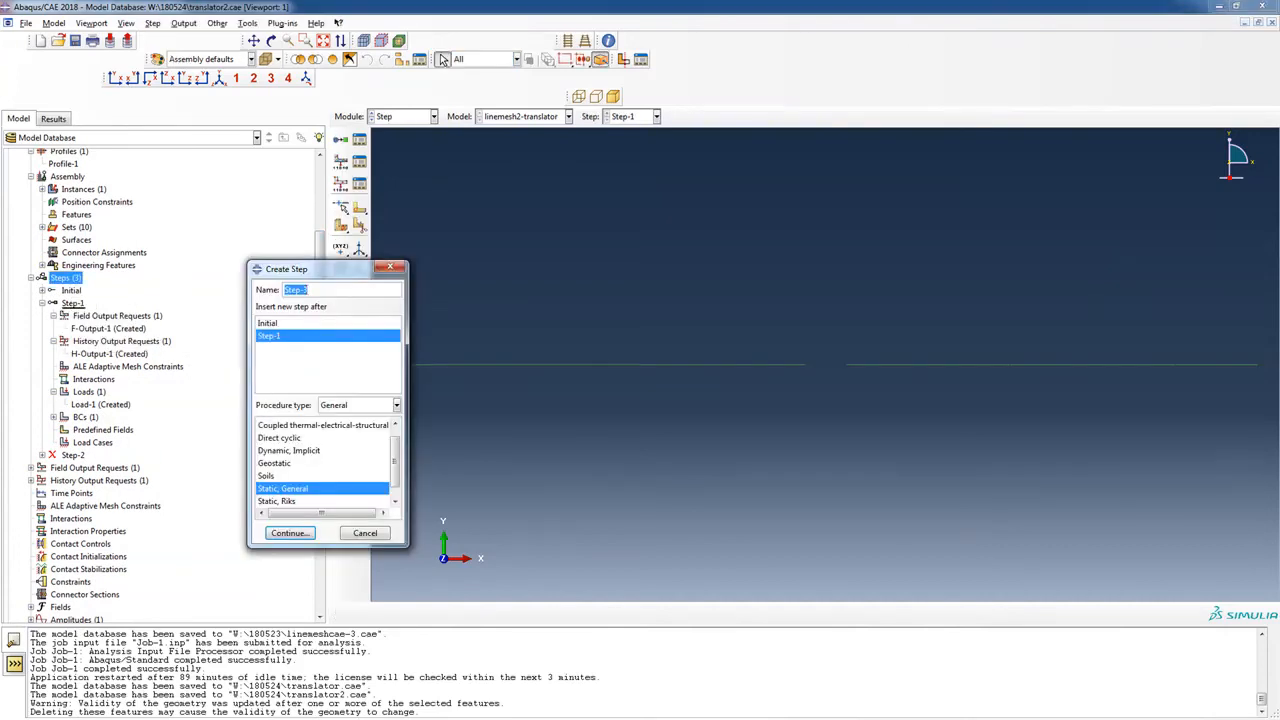
{"action": "left_click", "coordinate": [365, 533]}
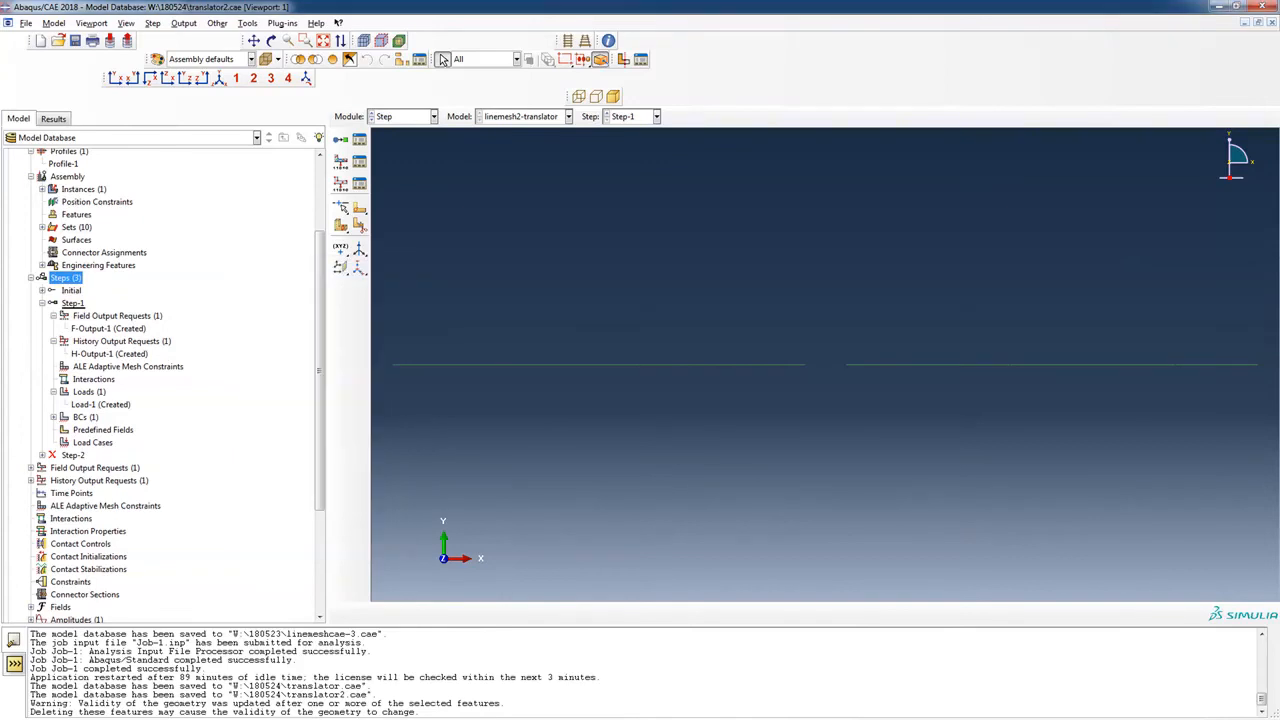
{"action": "left_click", "coordinate": [42, 290]}
{"action": "double_click", "coordinate": [72, 341]}
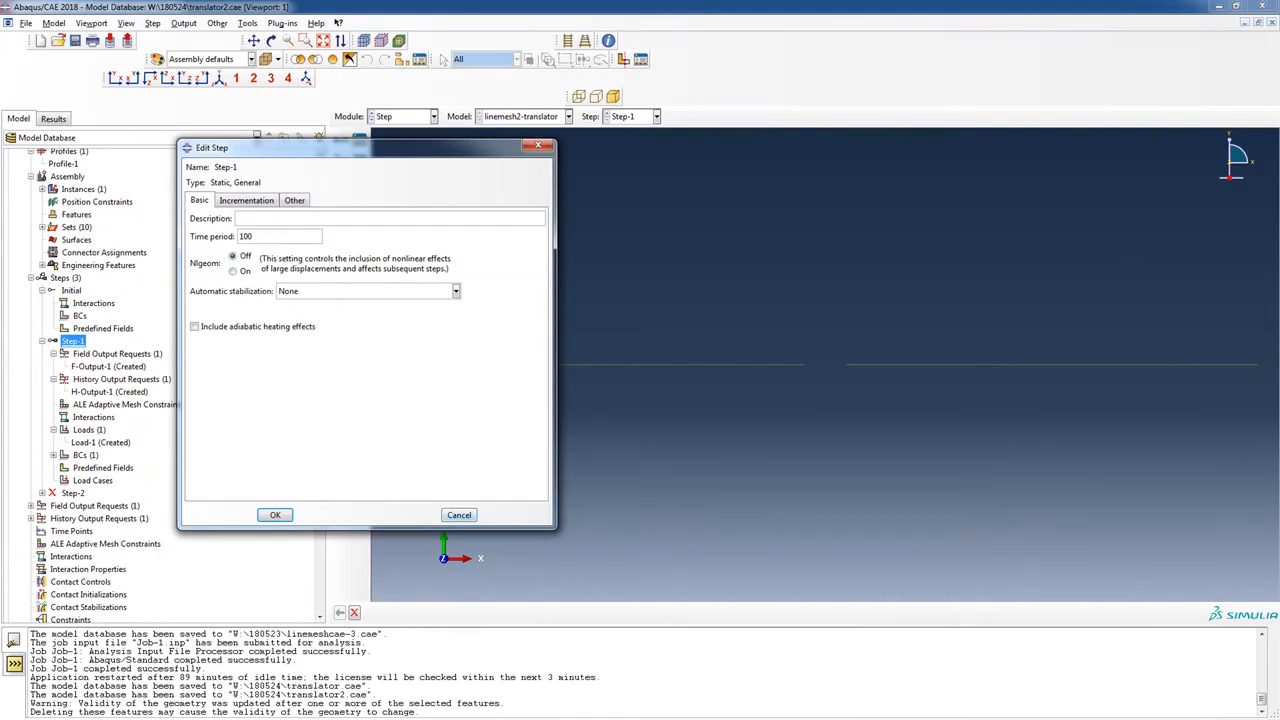
{"action": "left_click", "coordinate": [459, 515]}
Examine the output frequency and the selected force variables in the F-Output-1 field output request.
{"action": "double_click", "coordinate": [108, 367]}
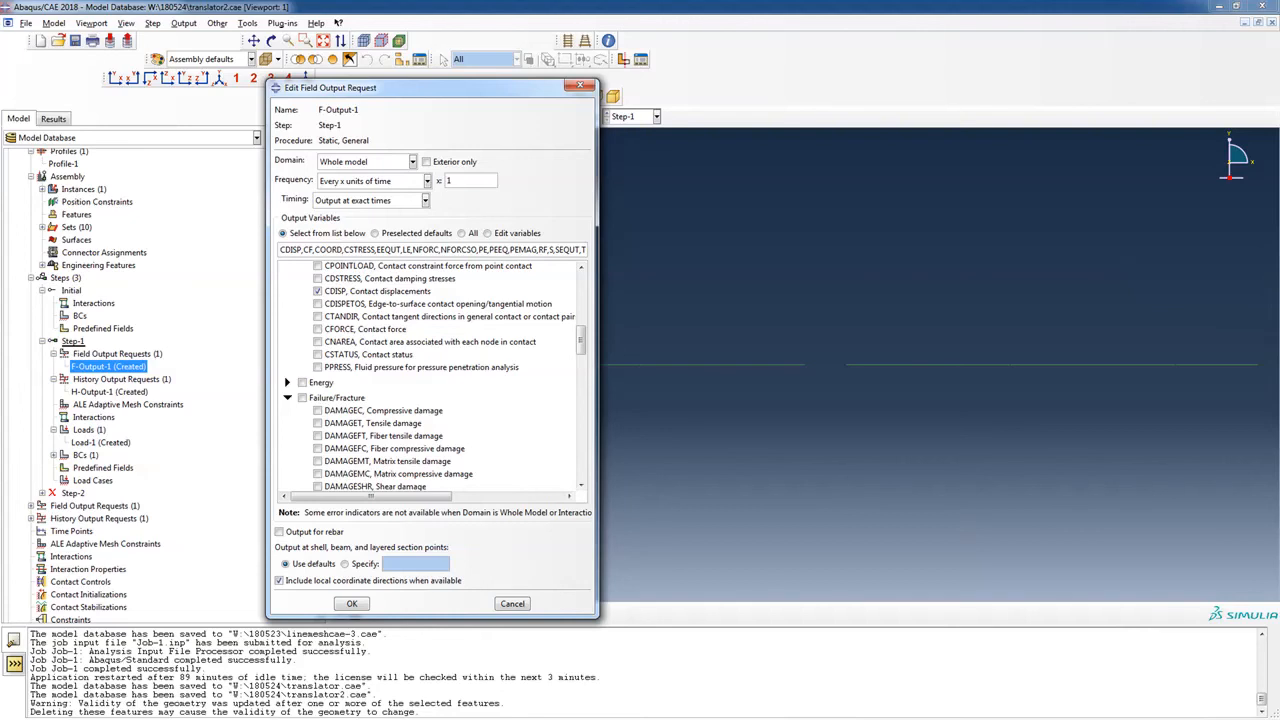
{"action": "left_click", "coordinate": [512, 604]}
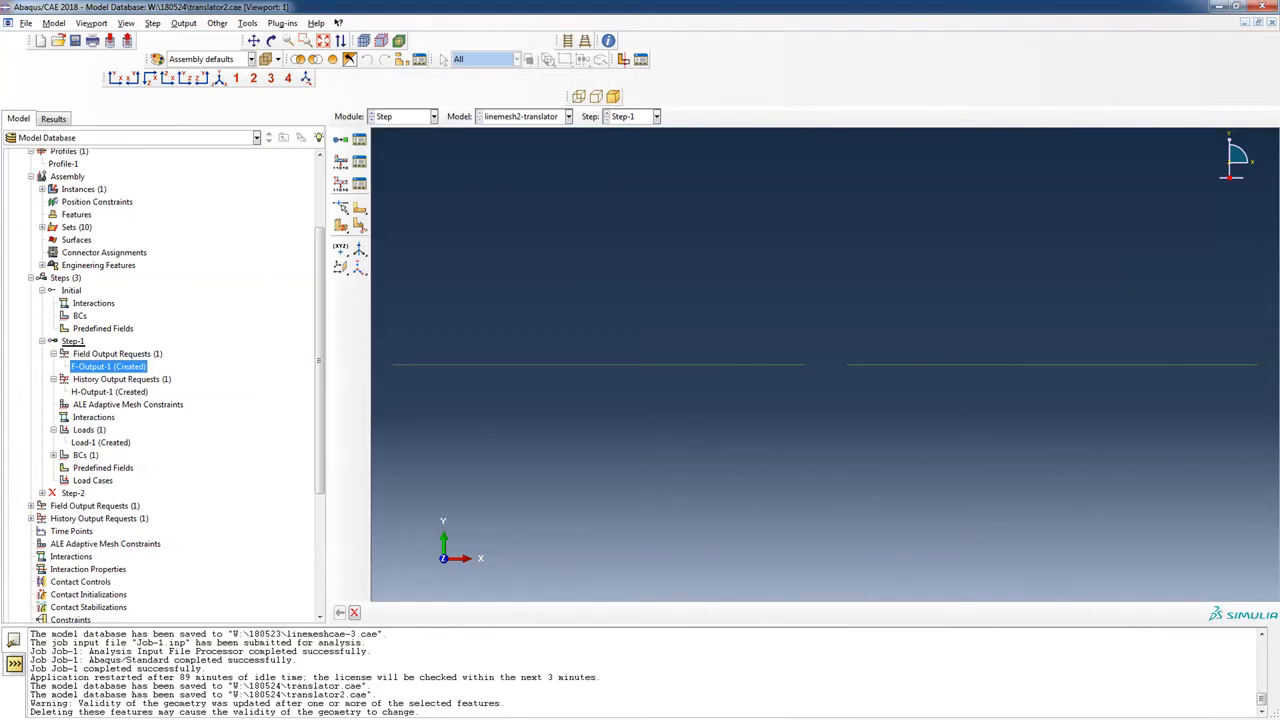
{"action": "scroll", "coordinate": [170, 385], "scroll_direction": "down", "scroll_amount": 3}
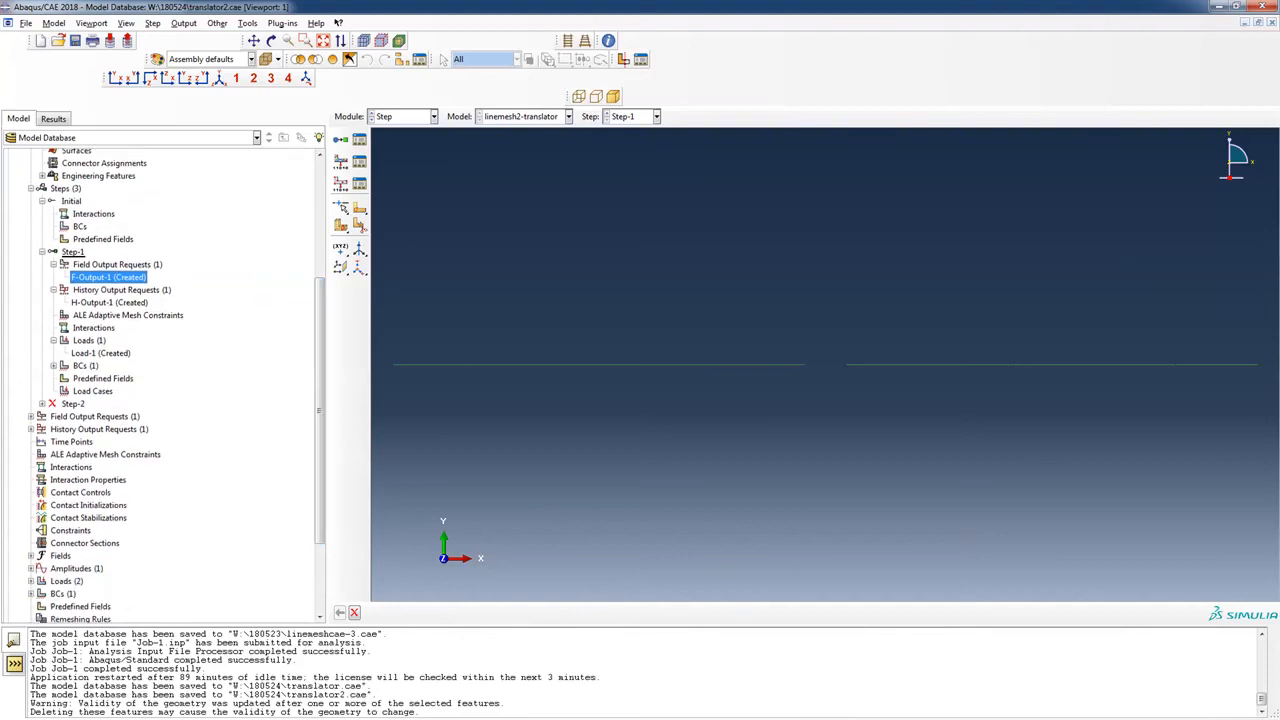
{"action": "double_click", "coordinate": [108, 277]}
{"action": "left_click_drag", "start_coordinate": [581, 340], "coordinate": [581, 287]}
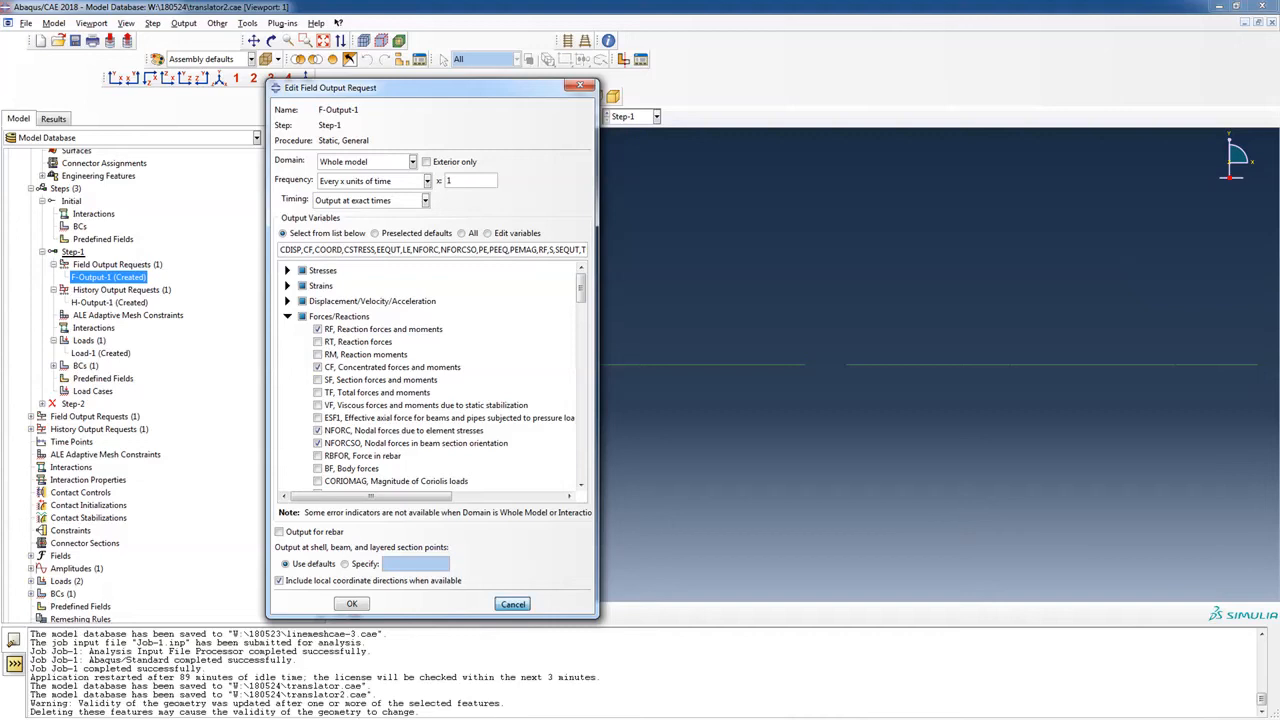
{"action": "left_click", "coordinate": [512, 603]}
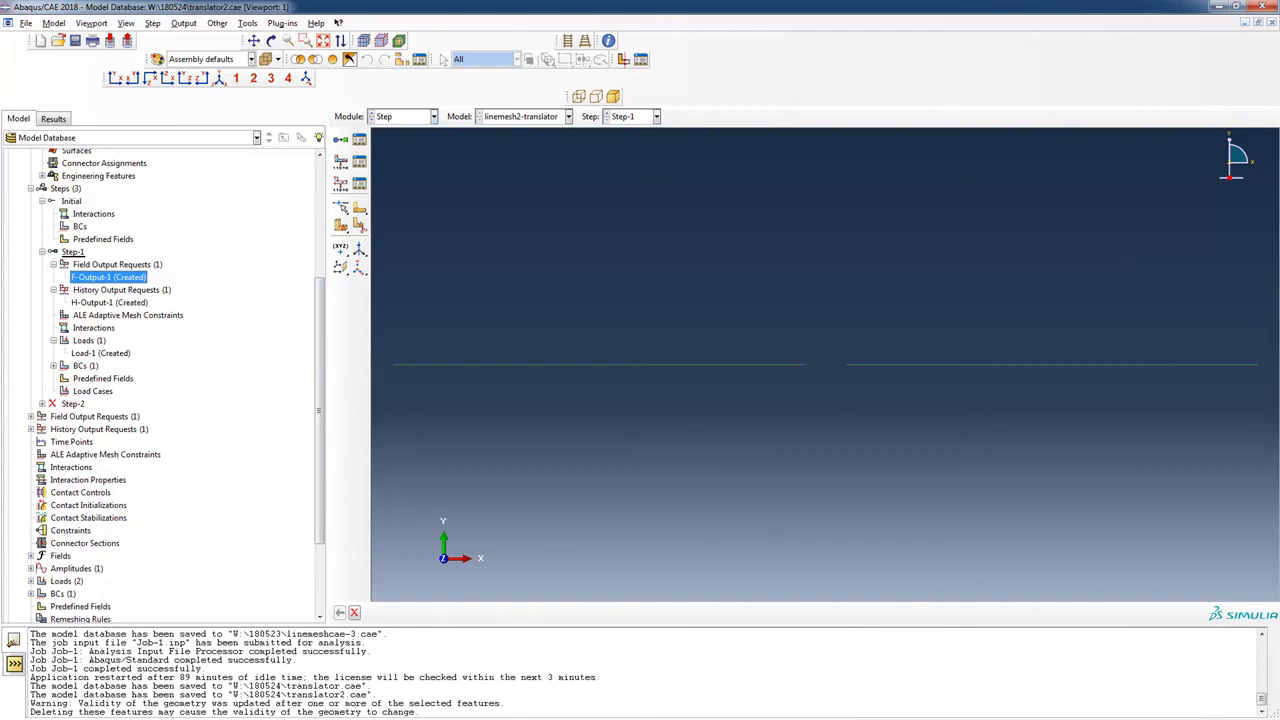
Look through the tools of the Assembly, Property, Mesh and Interaction modules.
{"action": "left_click", "coordinate": [434, 117]}
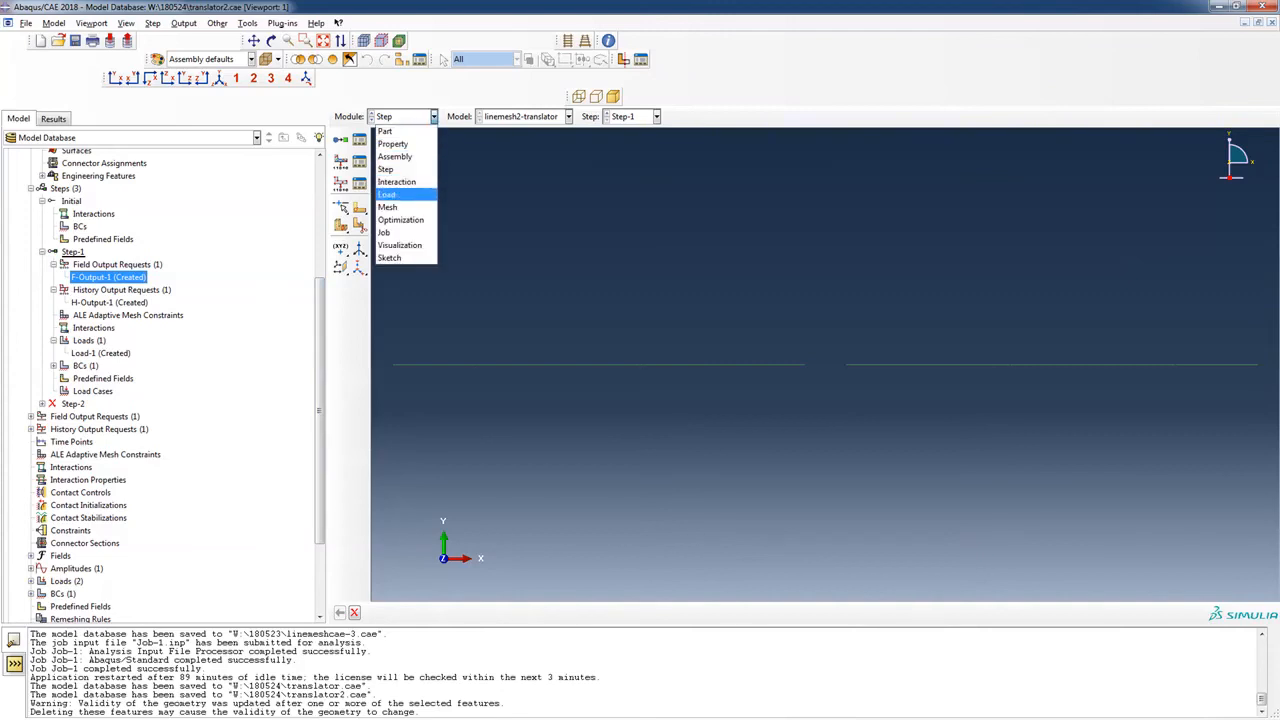
{"action": "left_click", "coordinate": [395, 156]}
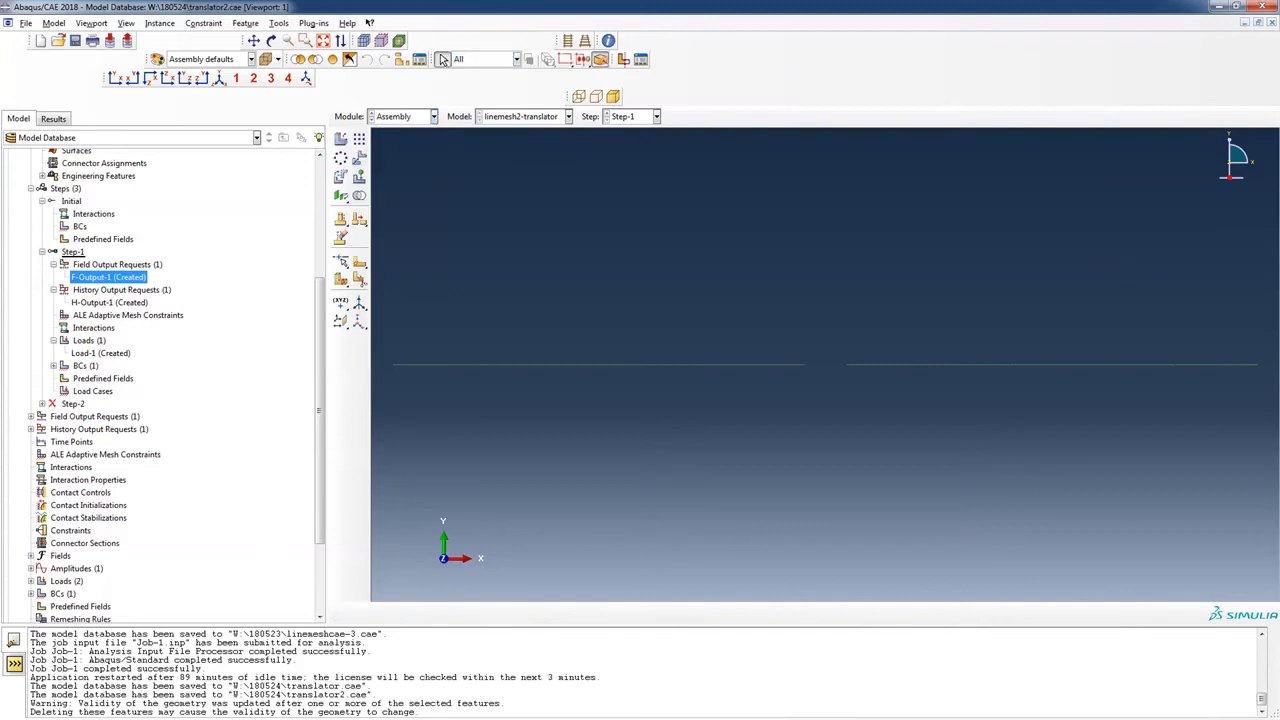
{"action": "left_click", "coordinate": [434, 117]}
{"action": "left_click", "coordinate": [395, 143]}
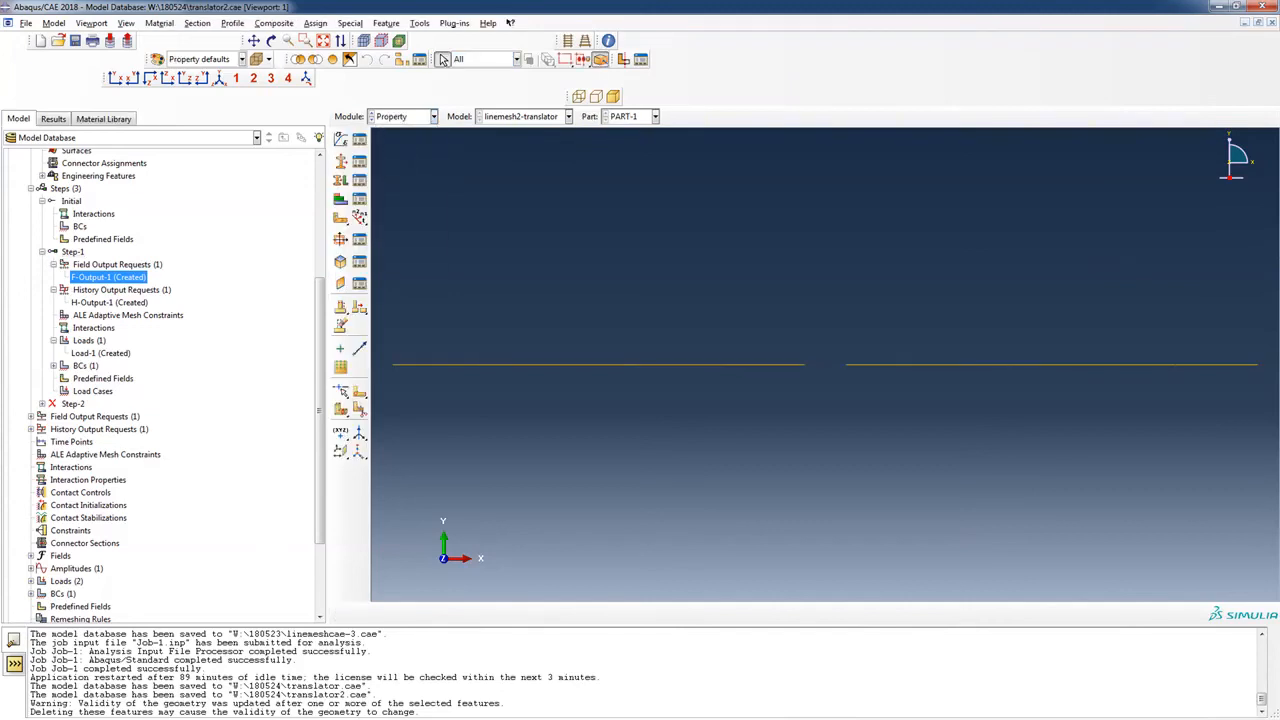
{"action": "left_click", "coordinate": [434, 117]}
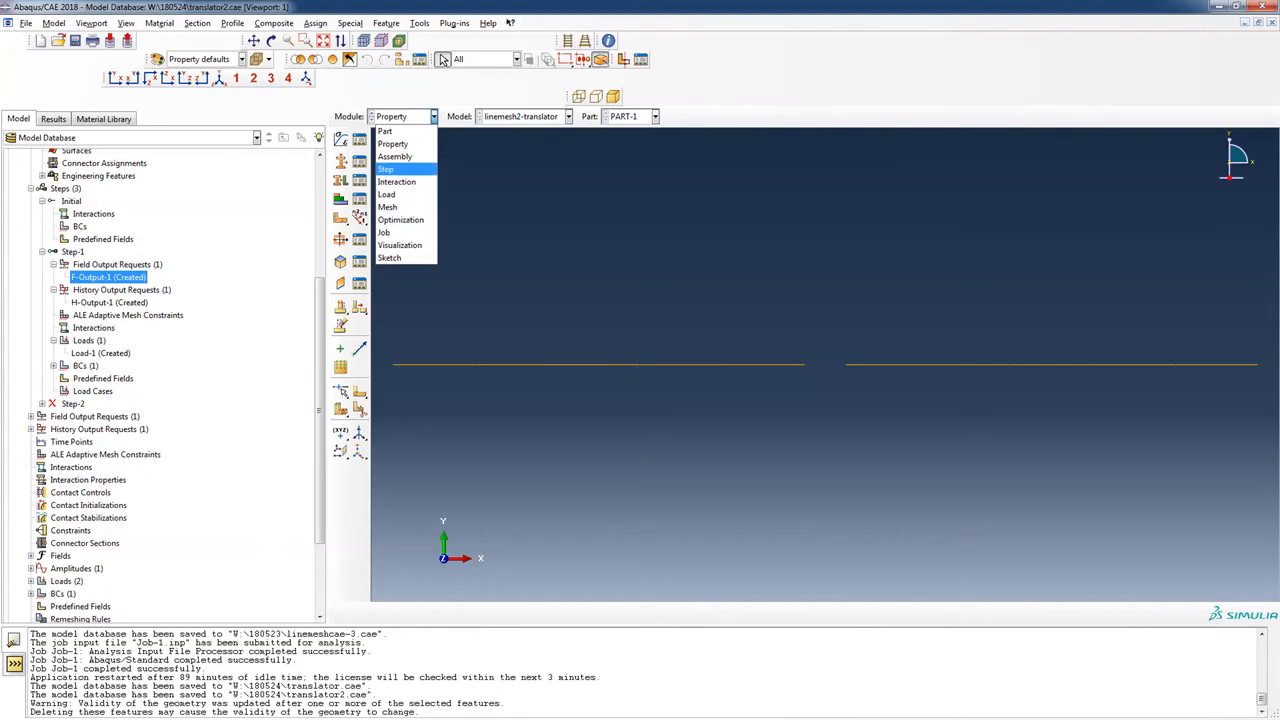
{"action": "left_click", "coordinate": [388, 206]}
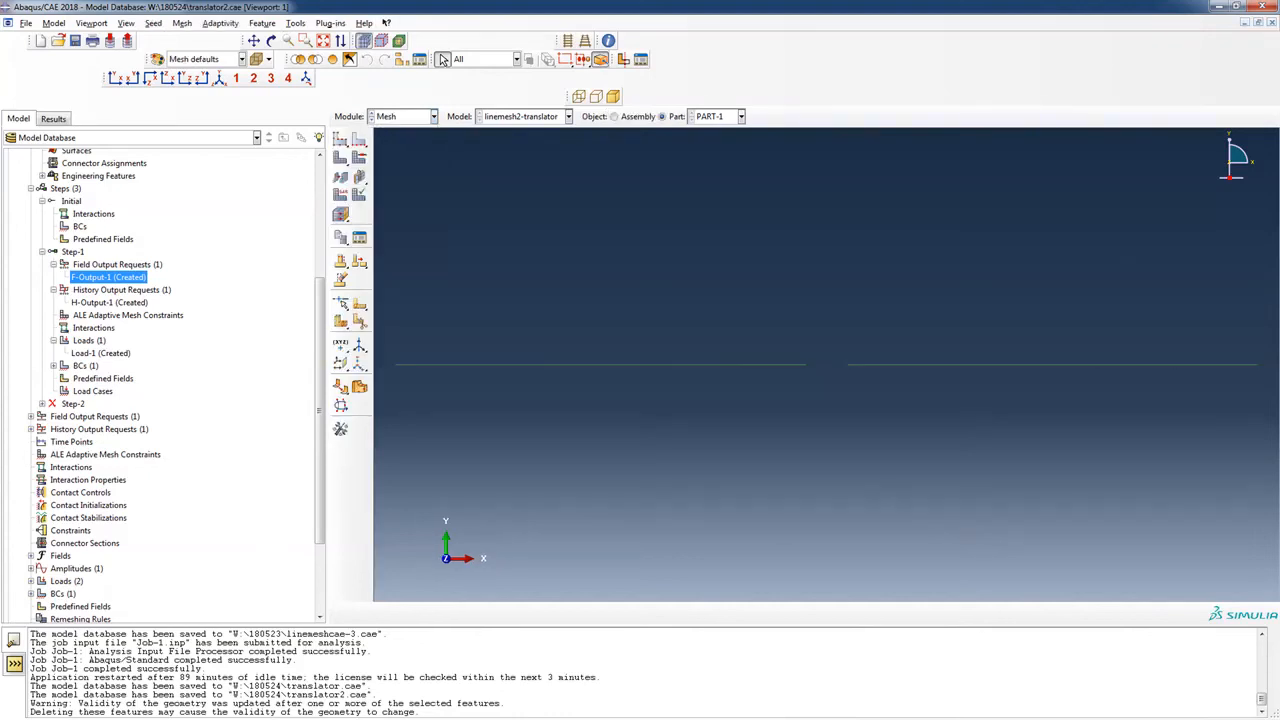
{"action": "left_click", "coordinate": [434, 117]}
{"action": "left_click", "coordinate": [395, 182]}
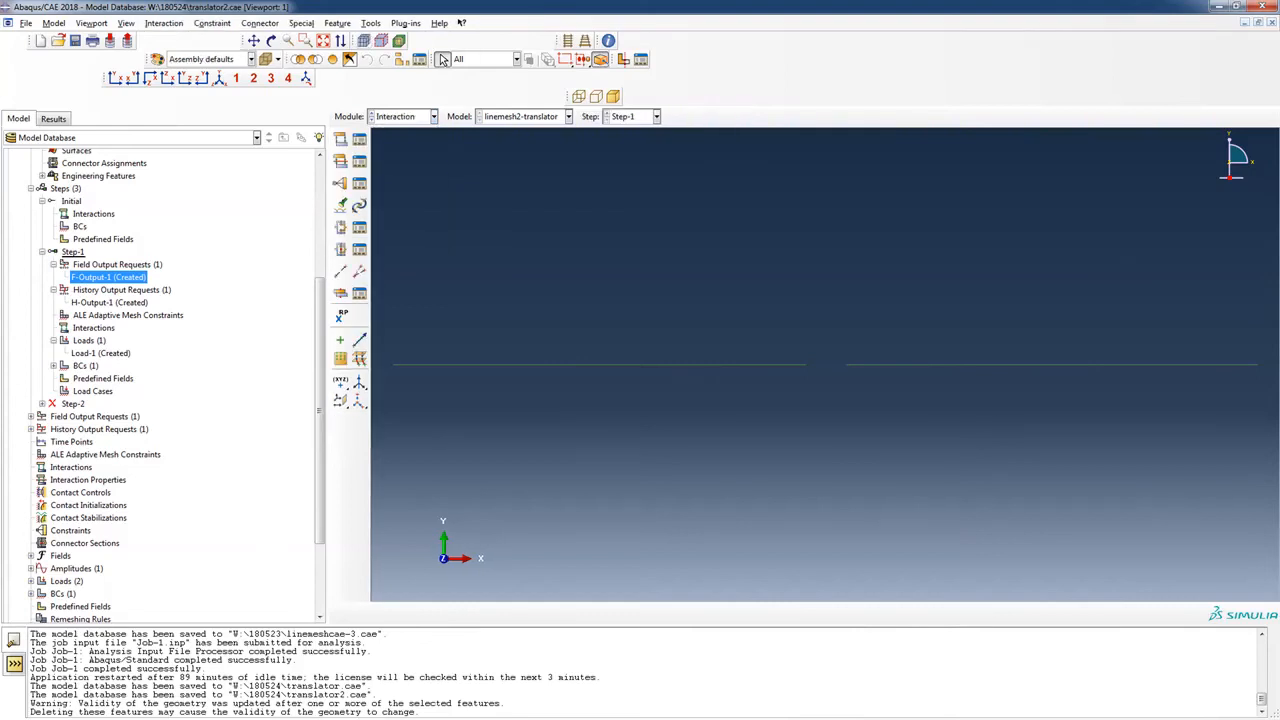
{"action": "left_click", "coordinate": [434, 117]}
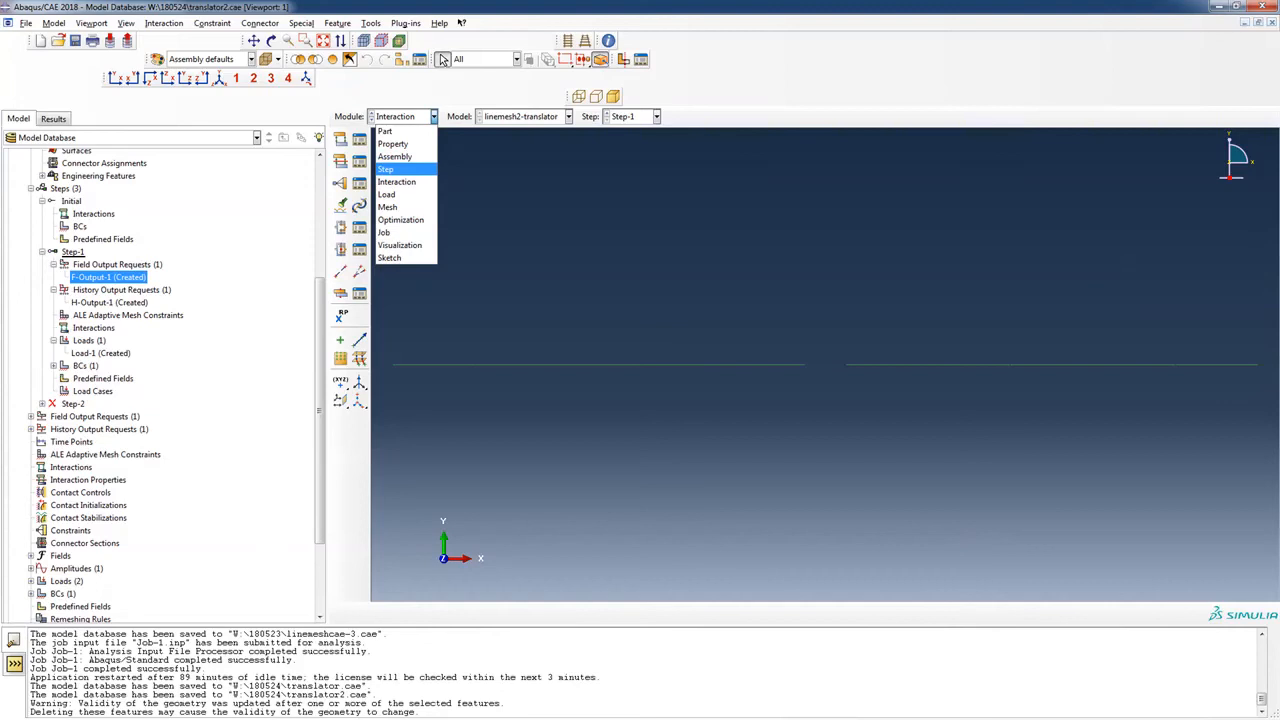
{"action": "left_click", "coordinate": [395, 156]}
Create a disjoint polyline wire feature between the facing end nodes of the two beam lines, with a set of wires.
{"action": "left_click", "coordinate": [434, 117]}
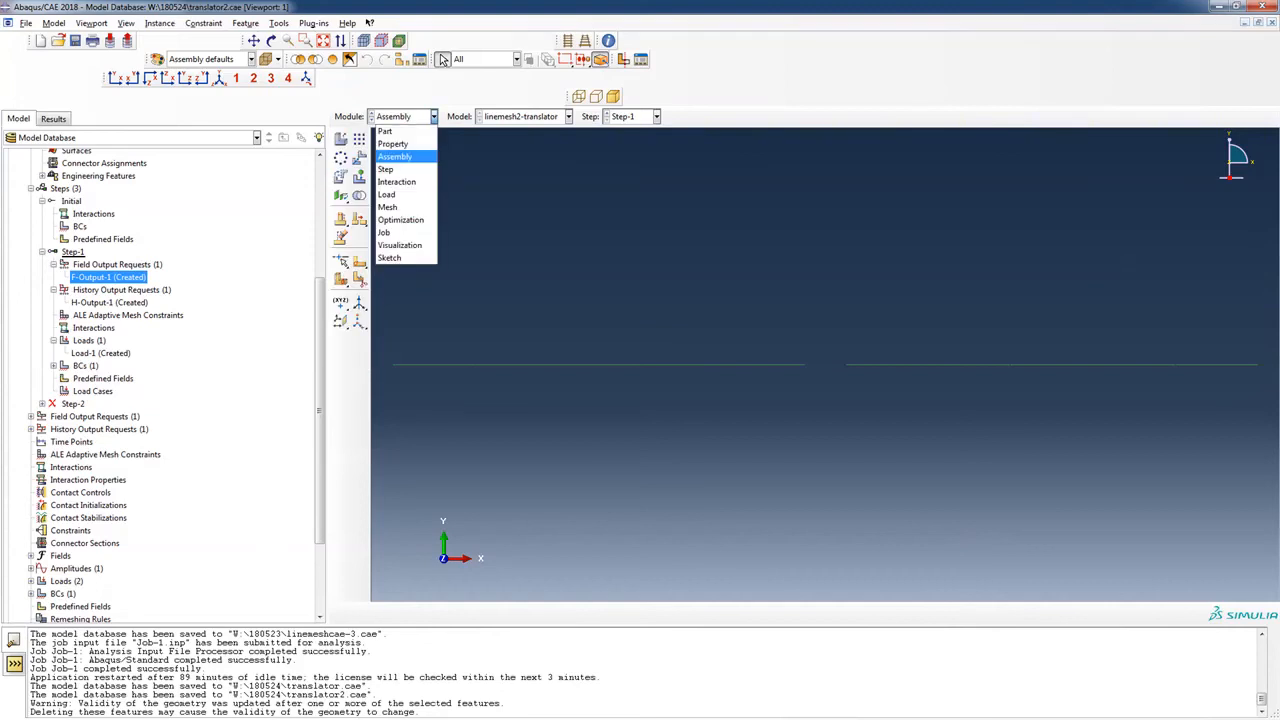
{"action": "left_click", "coordinate": [386, 131]}
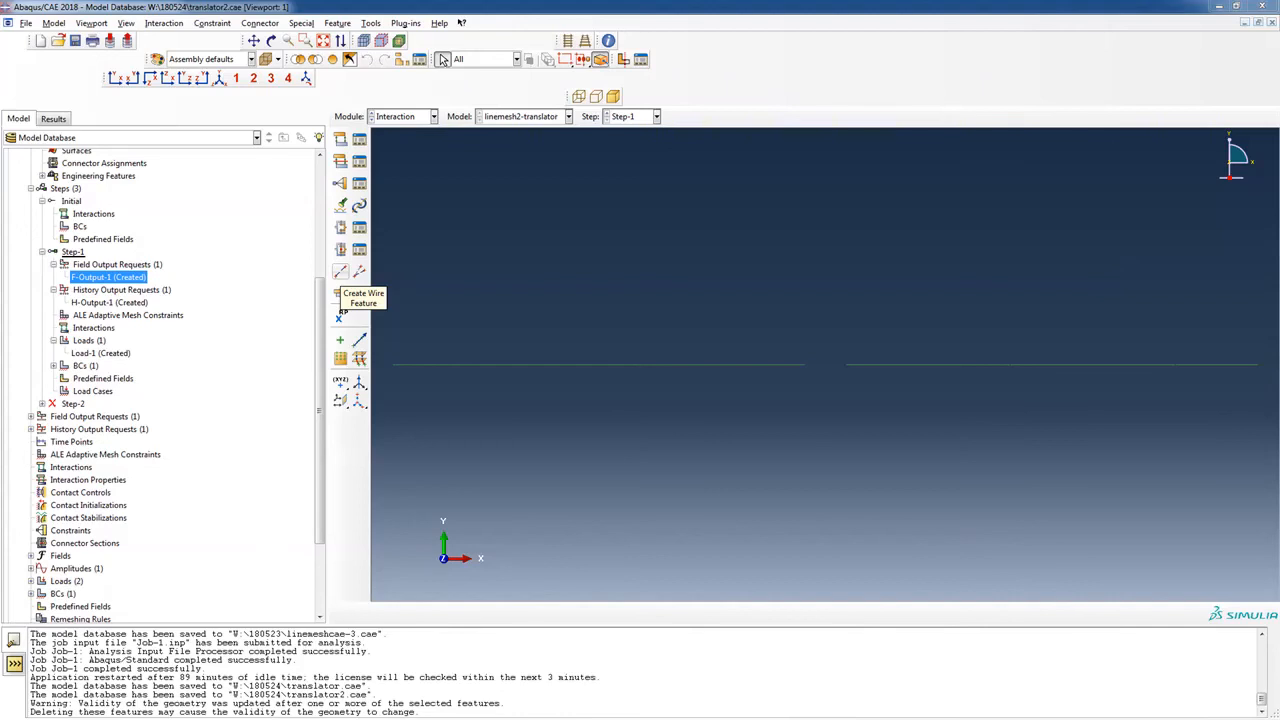
{"action": "left_click", "coordinate": [340, 271]}
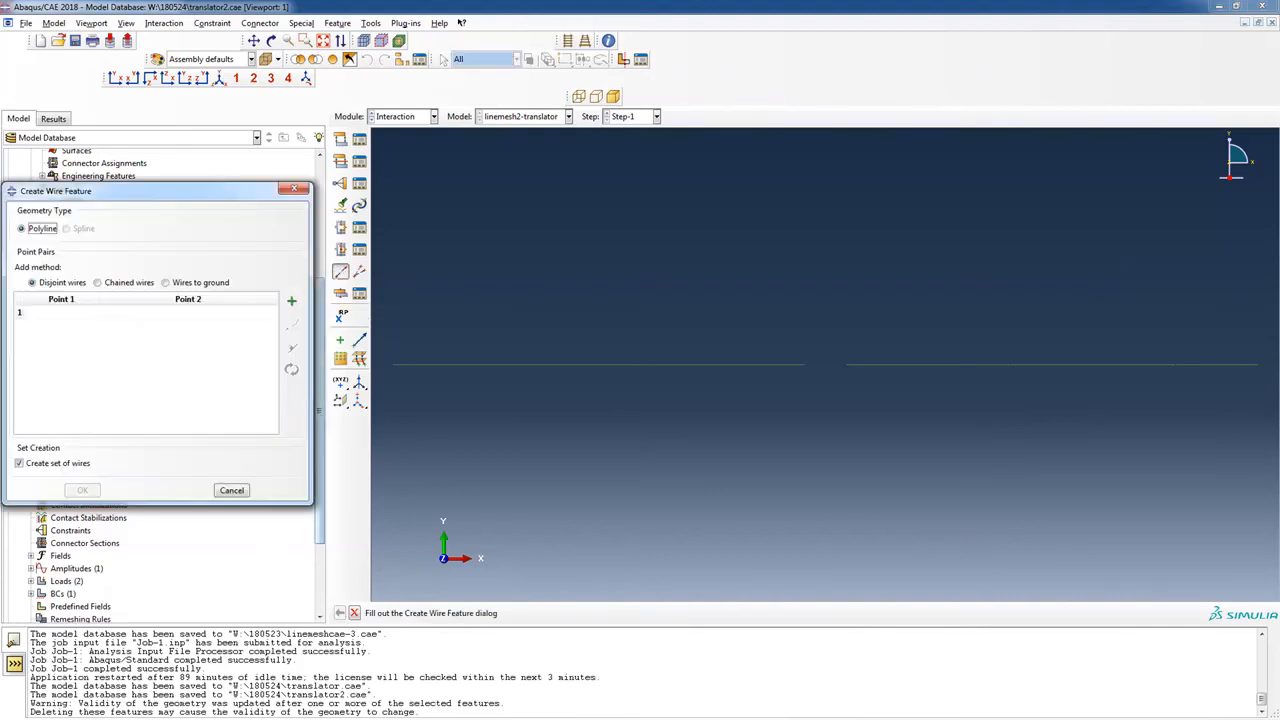
{"action": "left_click", "coordinate": [291, 300]}
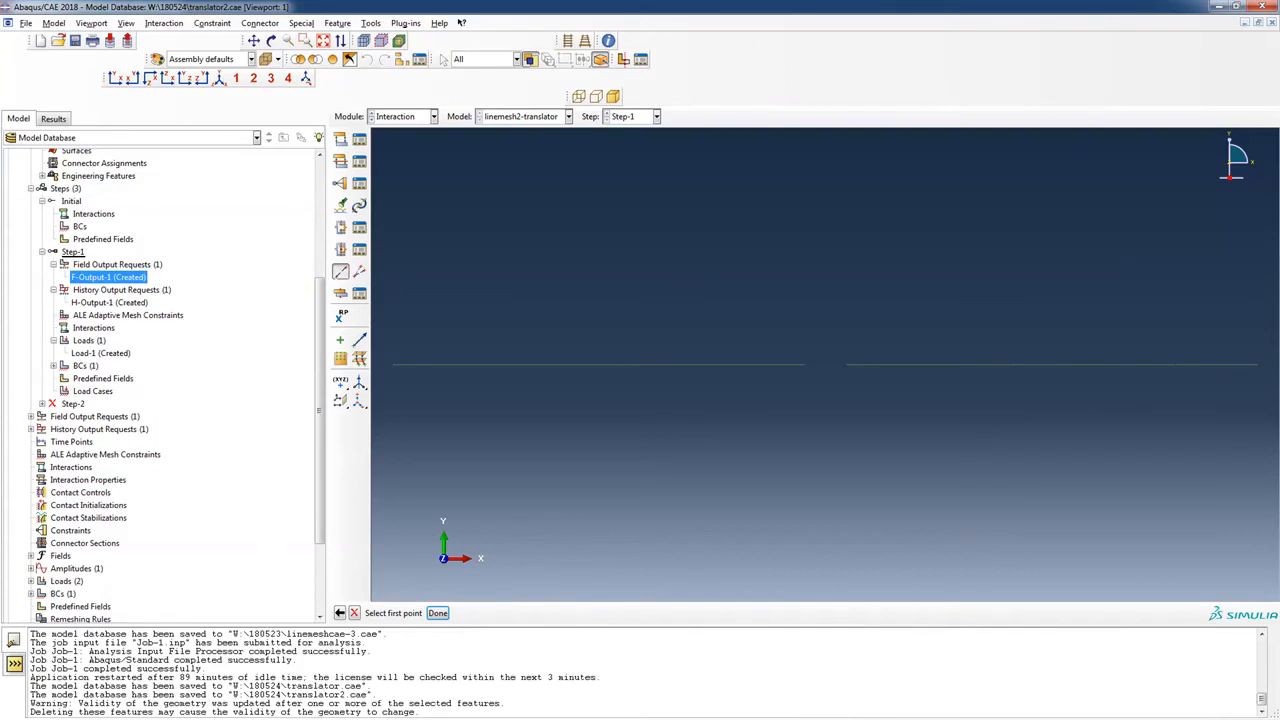
{"action": "left_click", "coordinate": [804, 364]}
{"action": "left_click", "coordinate": [845, 364]}
{"action": "left_click", "coordinate": [437, 612]}
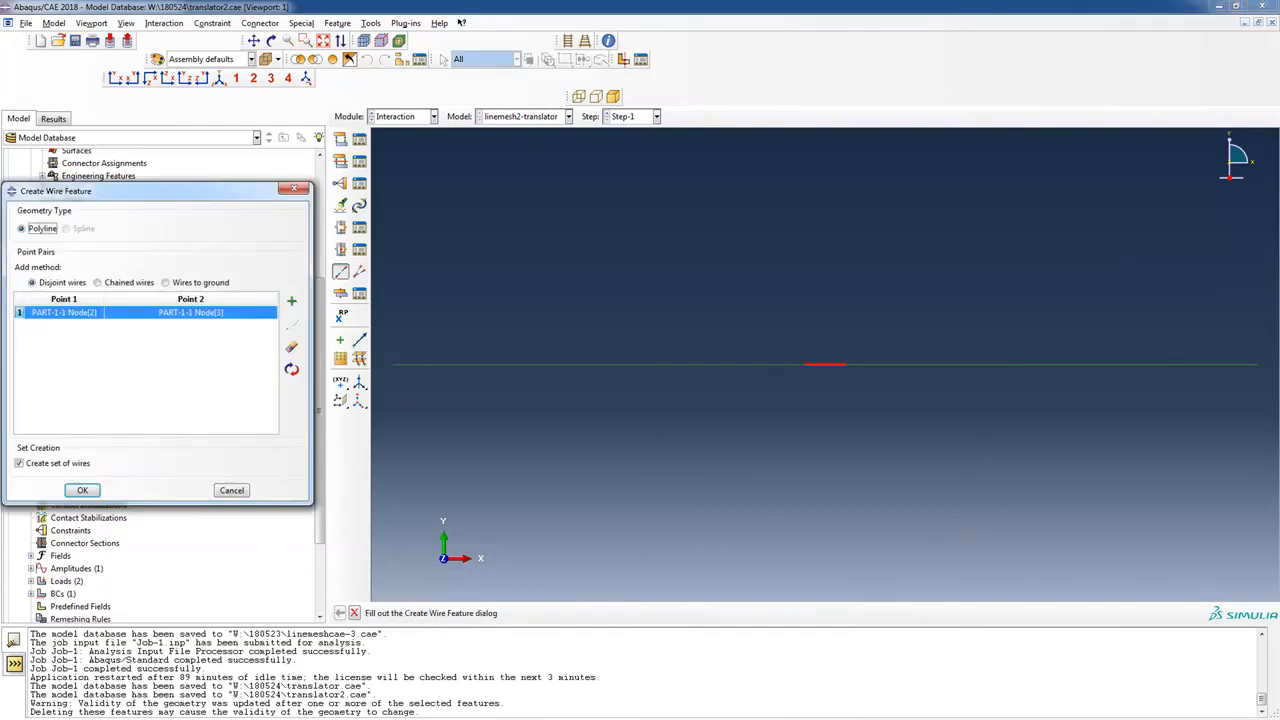
{"action": "left_click", "coordinate": [82, 490]}
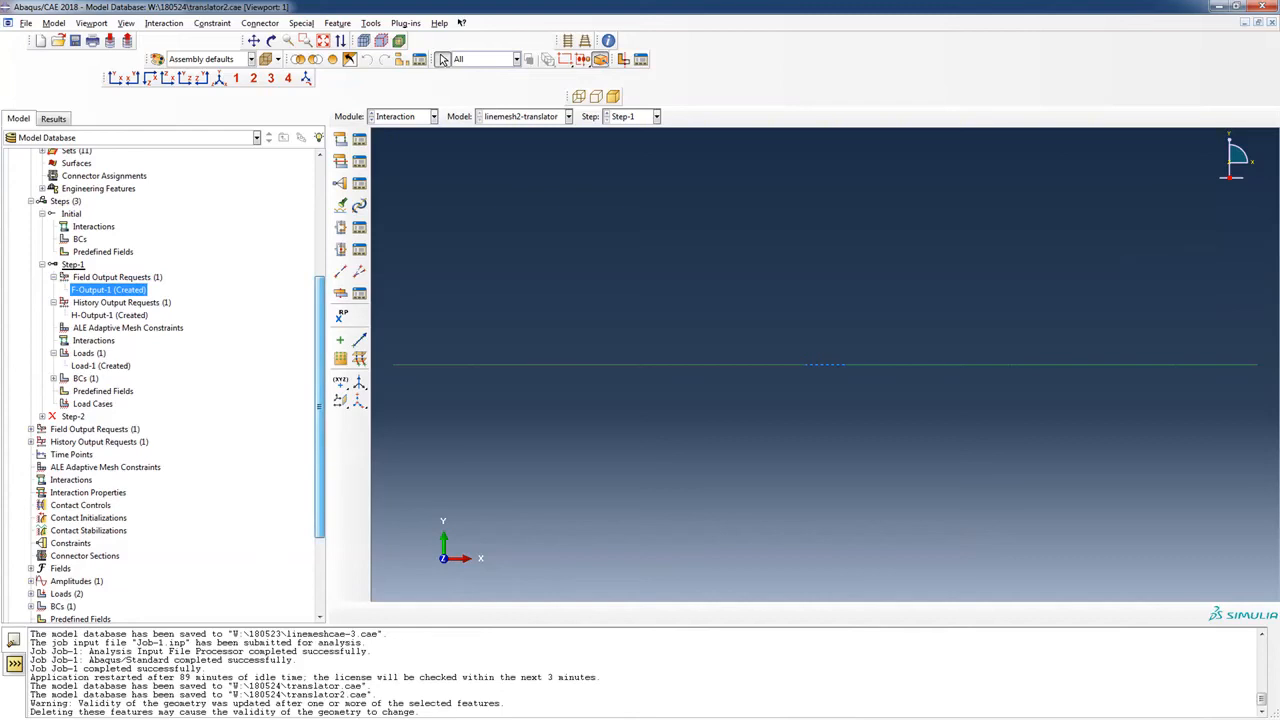
{"action": "left_click_drag", "start_coordinate": [319, 407], "coordinate": [319, 364]}
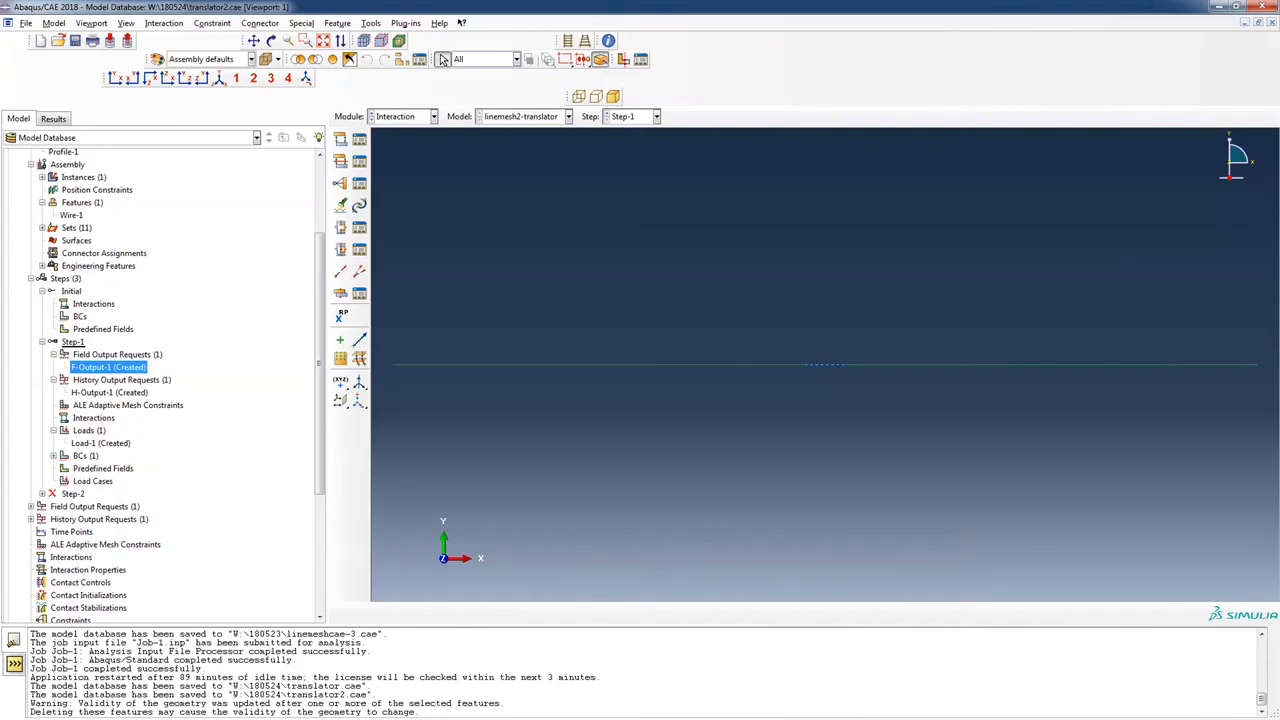
{"action": "left_click_drag", "start_coordinate": [319, 364], "coordinate": [319, 309]}
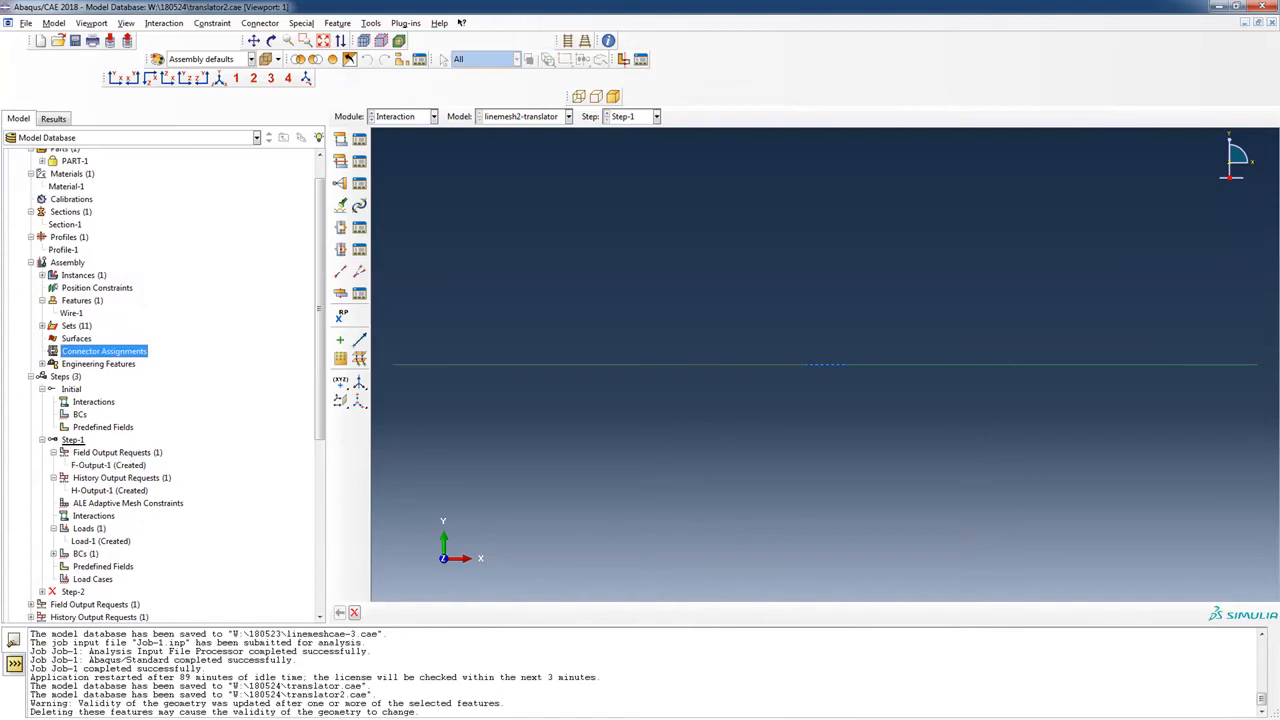
{"action": "right_click", "coordinate": [116, 350]}
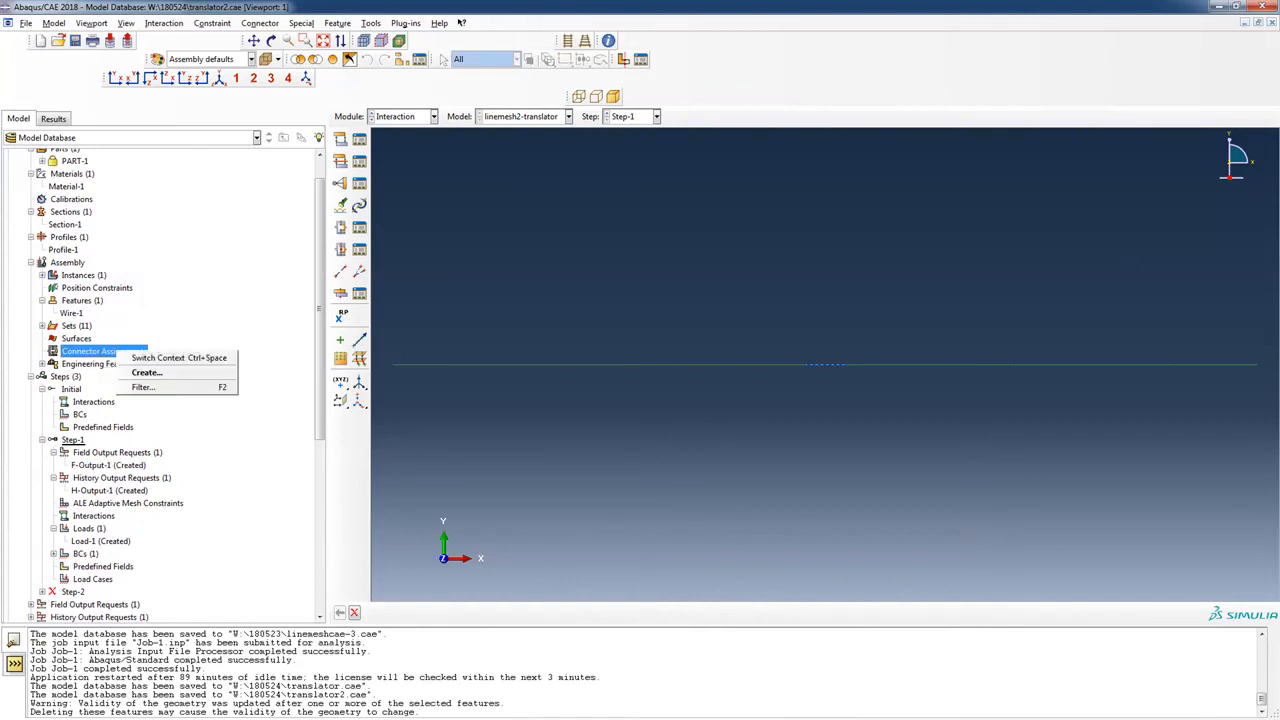
{"action": "left_click", "coordinate": [140, 373]}
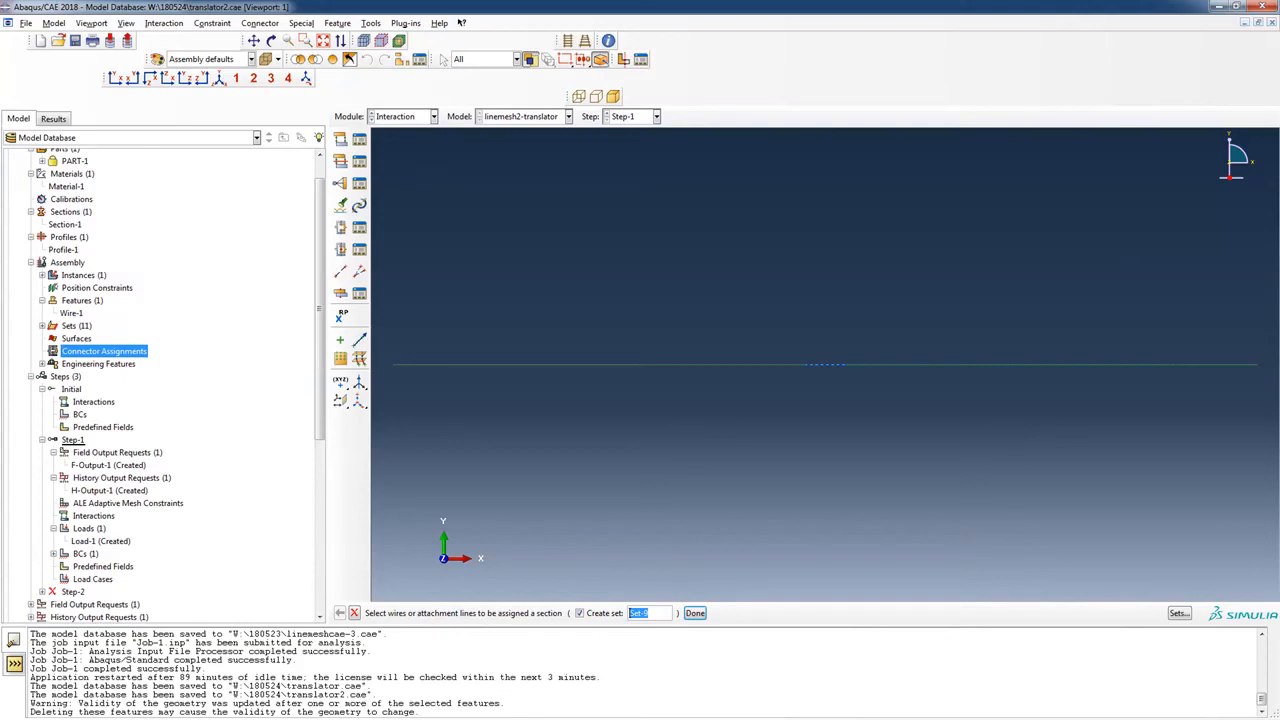
{"action": "left_click", "coordinate": [695, 612]}
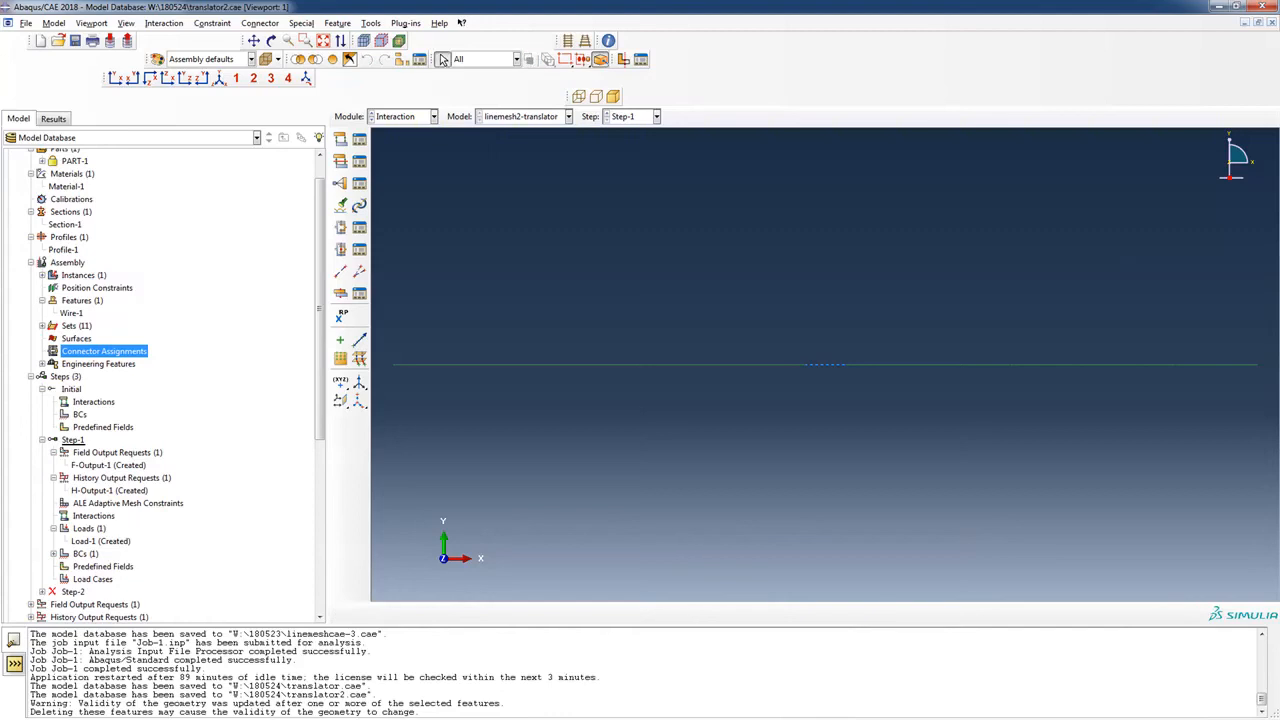
Start a connector section assignment on the wire joining the two beam lines, creating a set for it.
{"action": "right_click", "coordinate": [104, 351]}
{"action": "left_click", "coordinate": [150, 358]}
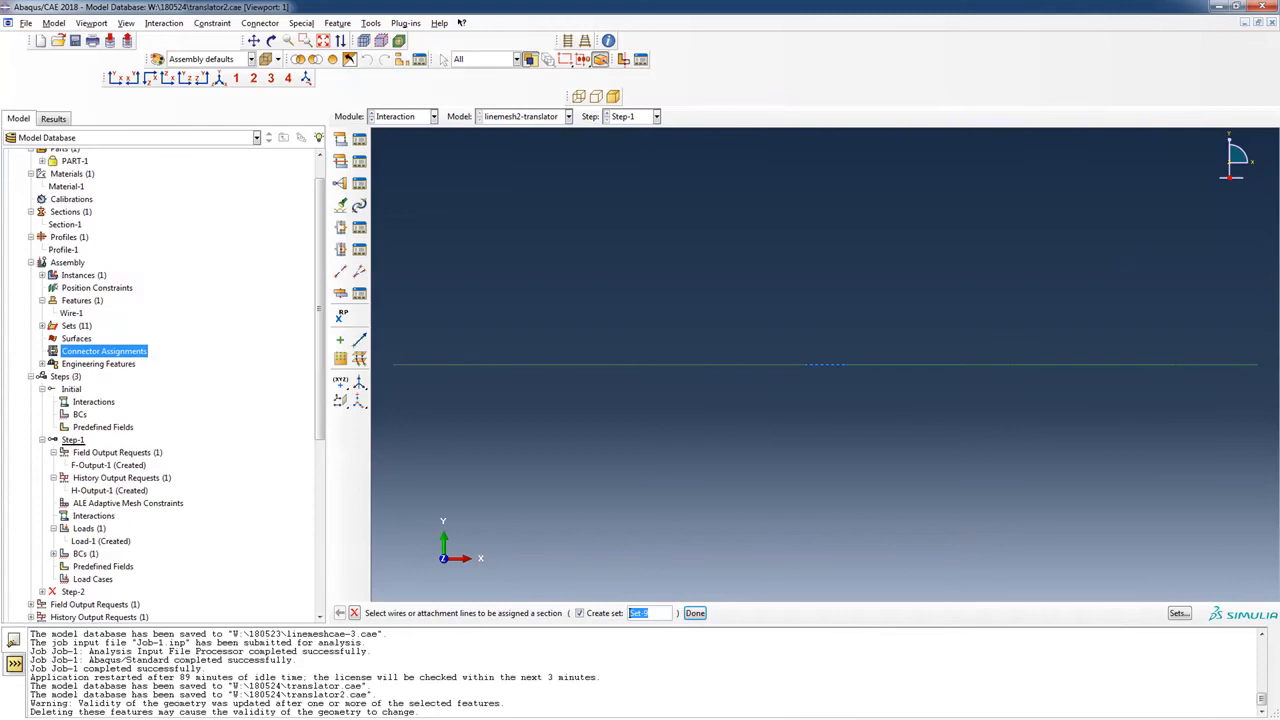
{"action": "left_click", "coordinate": [825, 365]}
{"action": "left_click", "coordinate": [695, 613]}
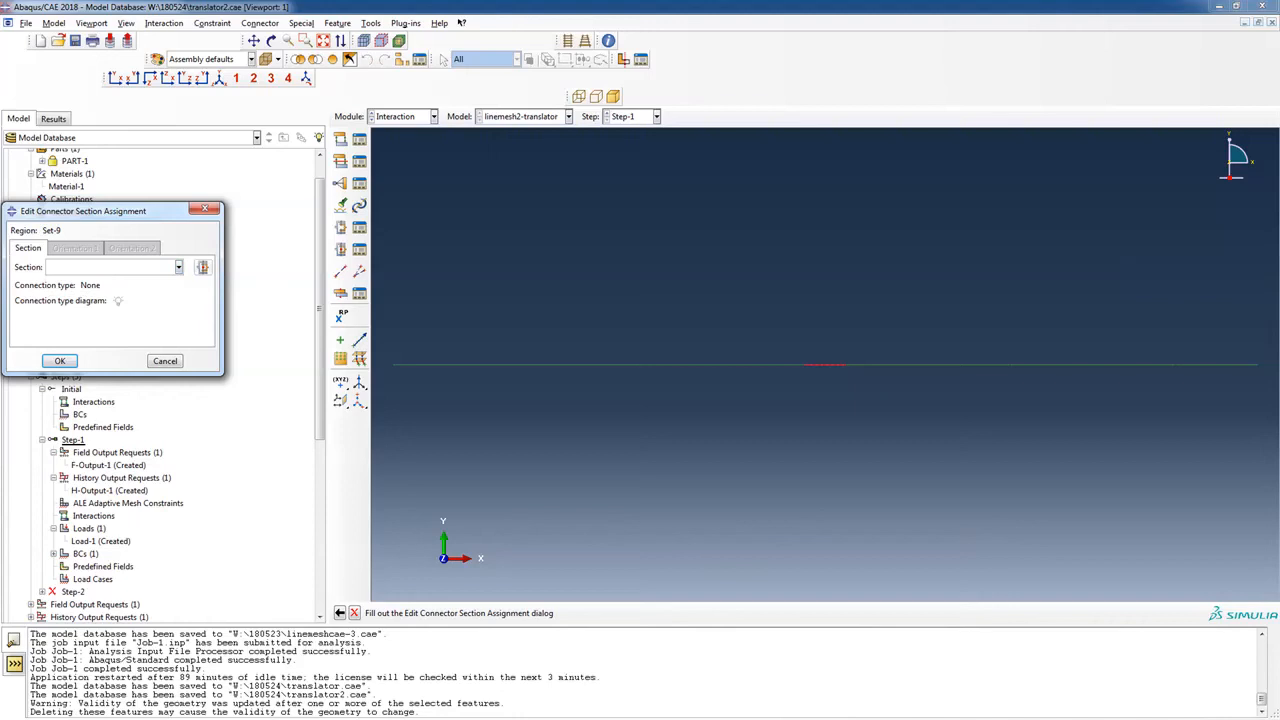
Create connector section ConnSect-1 of the Assembled/Complex type Translator, checking its connection type diagram.
{"action": "left_click", "coordinate": [202, 267]}
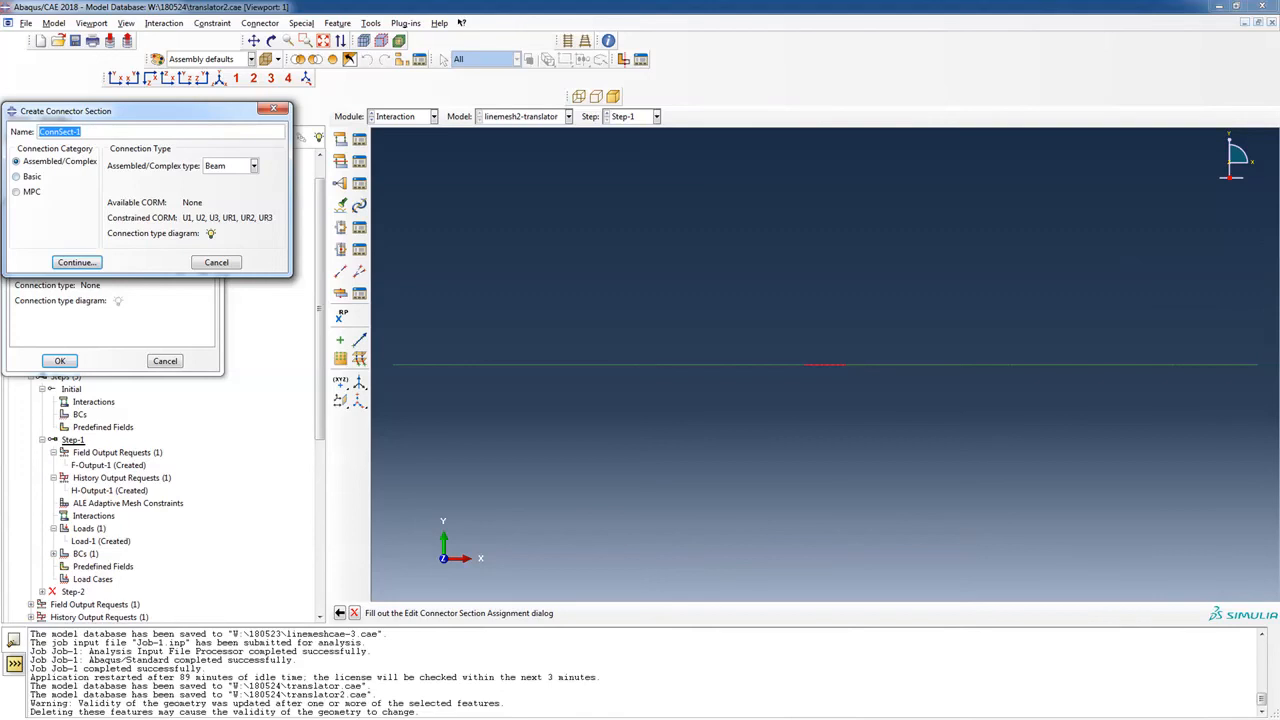
{"action": "left_click", "coordinate": [254, 166]}
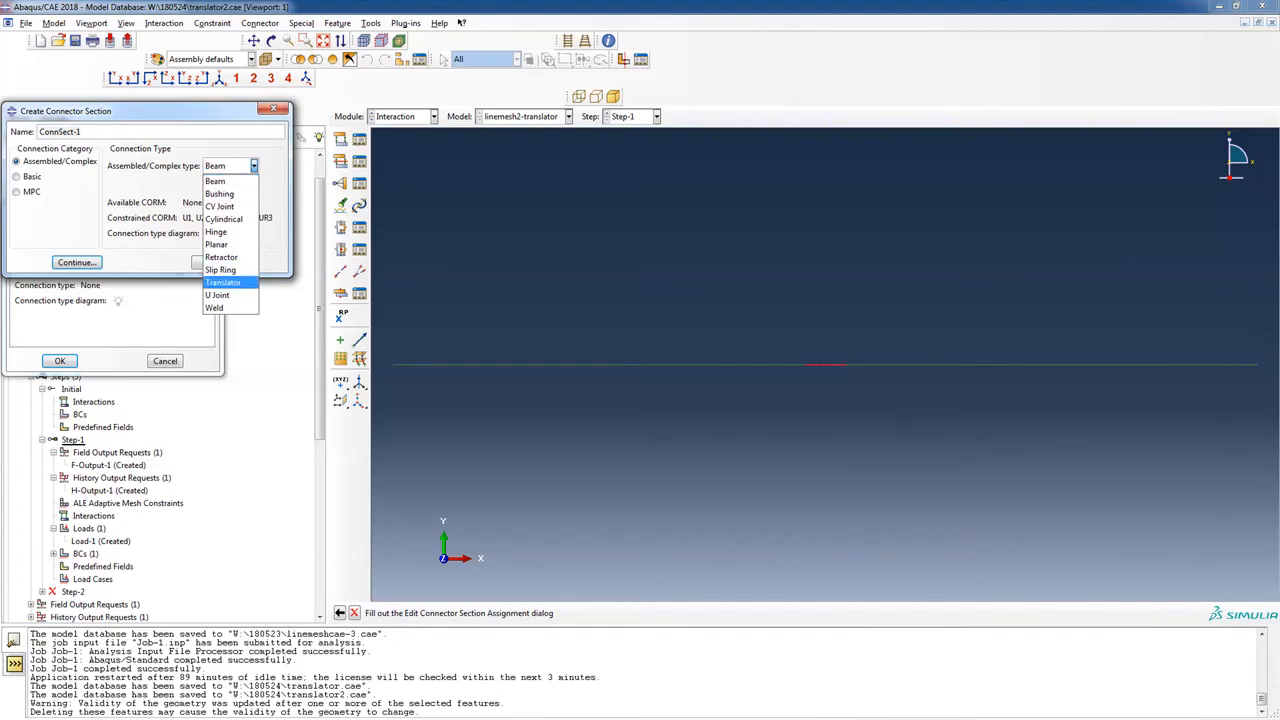
{"action": "left_click", "coordinate": [222, 282]}
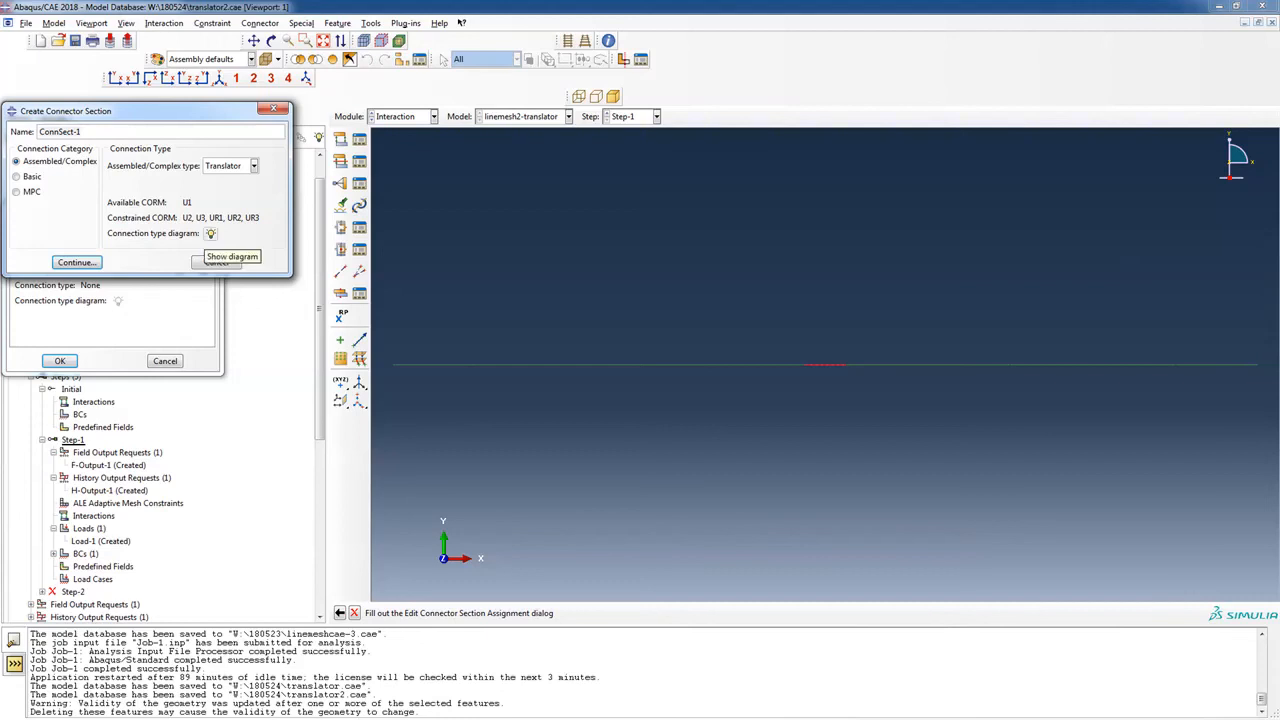
{"action": "left_click", "coordinate": [210, 233]}
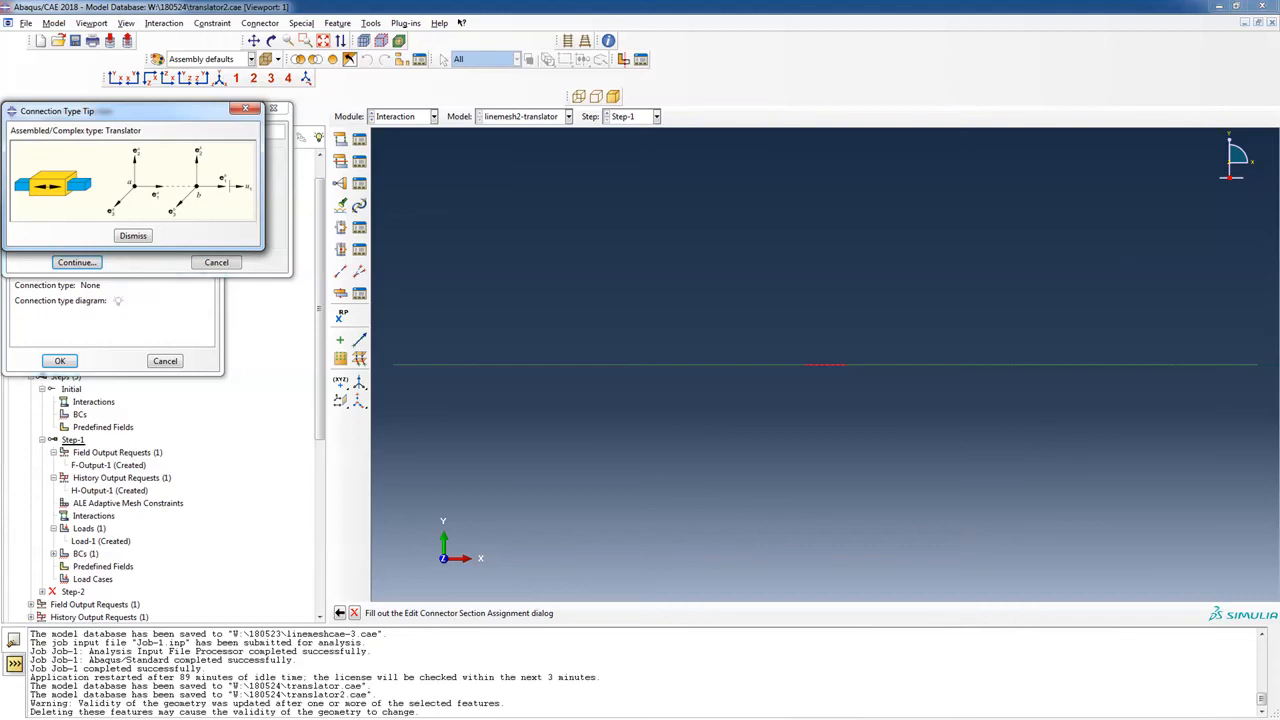
{"action": "left_click", "coordinate": [133, 236]}
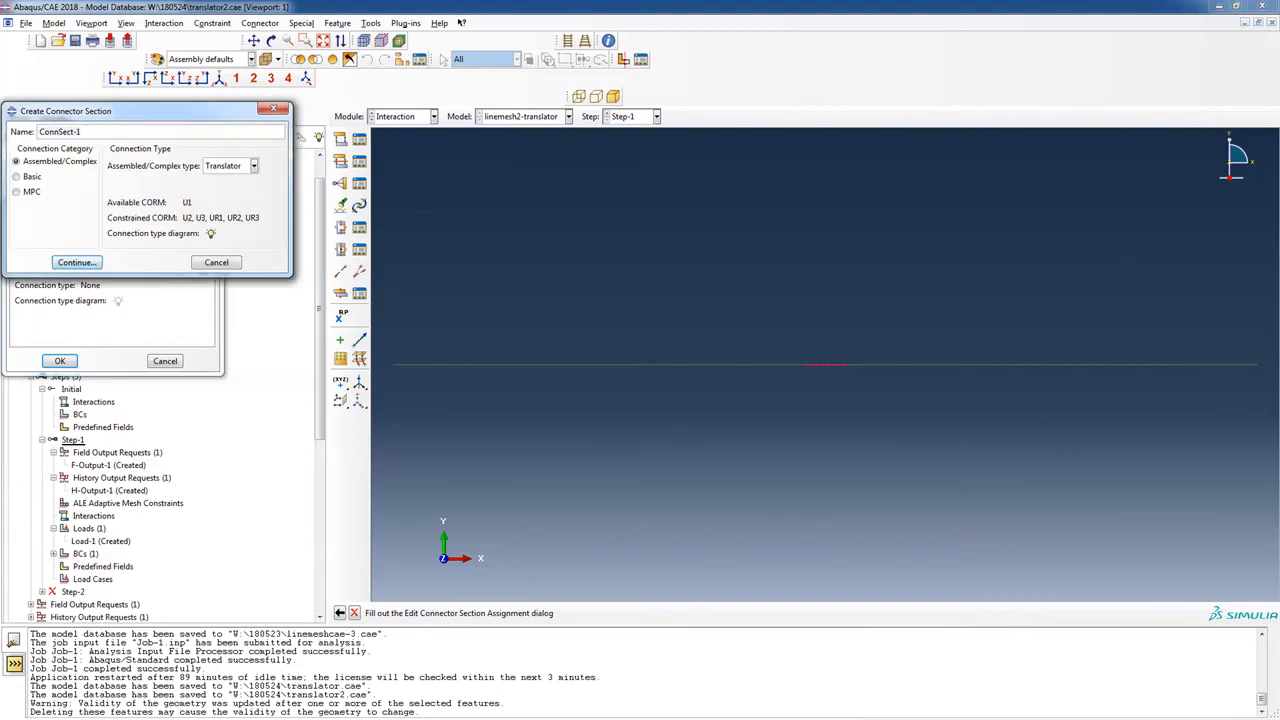
{"action": "key", "text": "Return"}
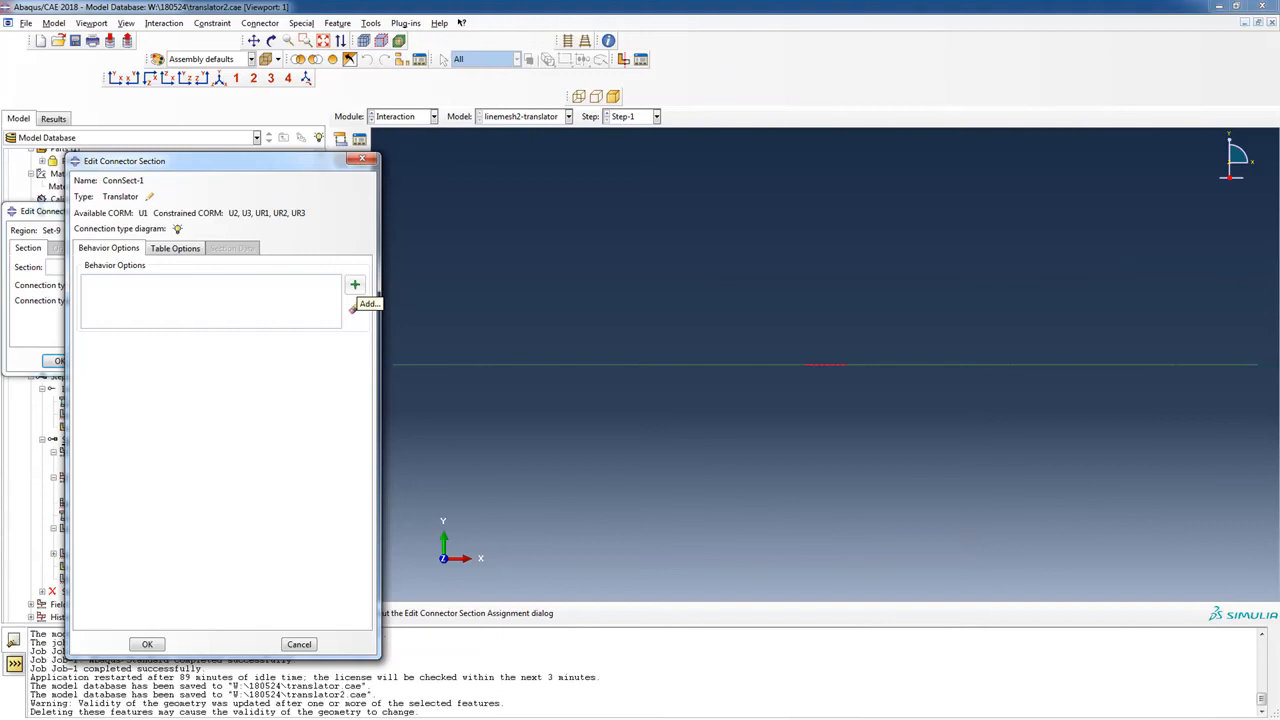
Add a Stop behavior on component U1 of the translator section, set its upper bound to 1 and save the section.
{"action": "left_click", "coordinate": [354, 286]}
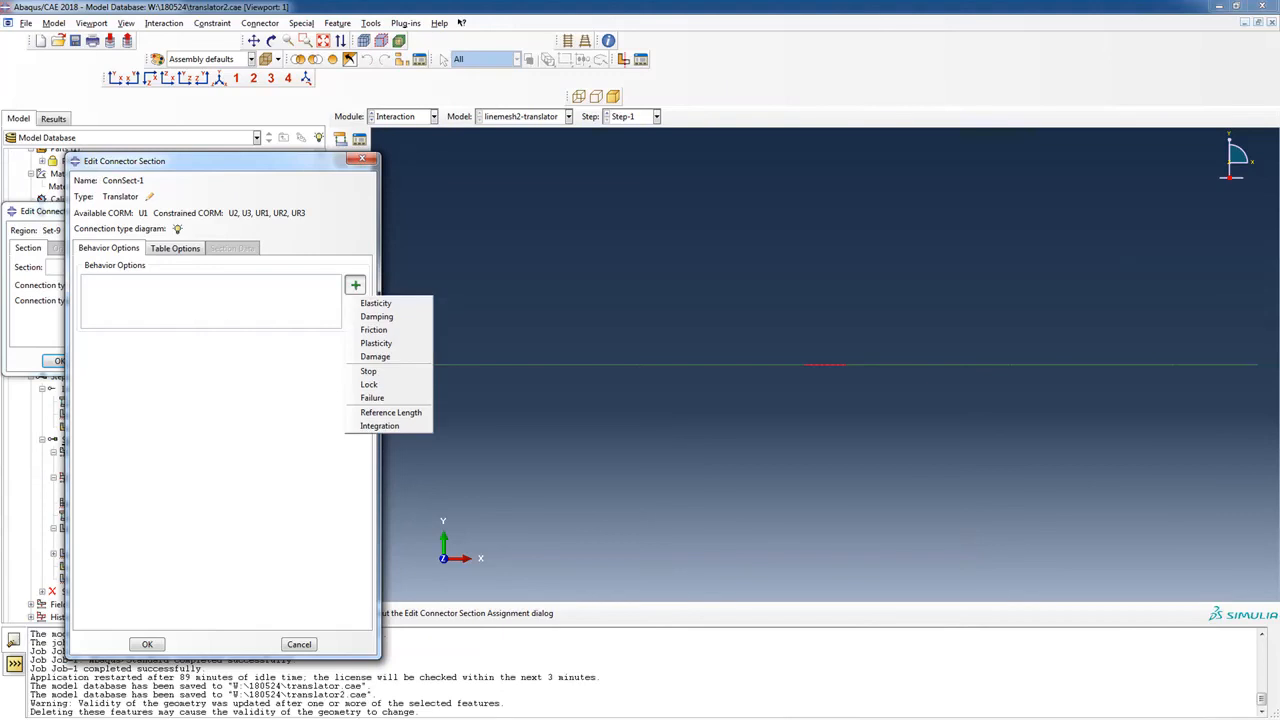
{"action": "left_click", "coordinate": [369, 371]}
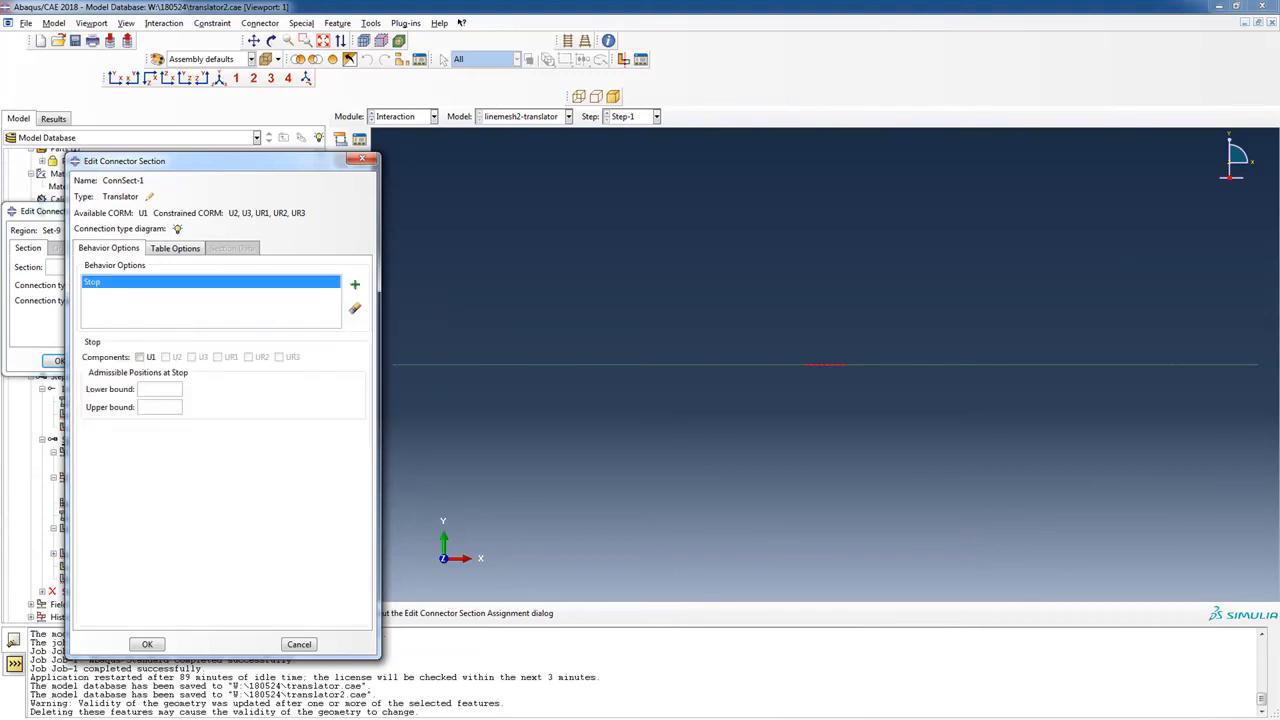
{"action": "left_click", "coordinate": [140, 357]}
{"action": "left_click", "coordinate": [152, 389]}
{"action": "left_click", "coordinate": [150, 406]}
{"action": "type", "text": "1"}
{"action": "left_click", "coordinate": [146, 644]}
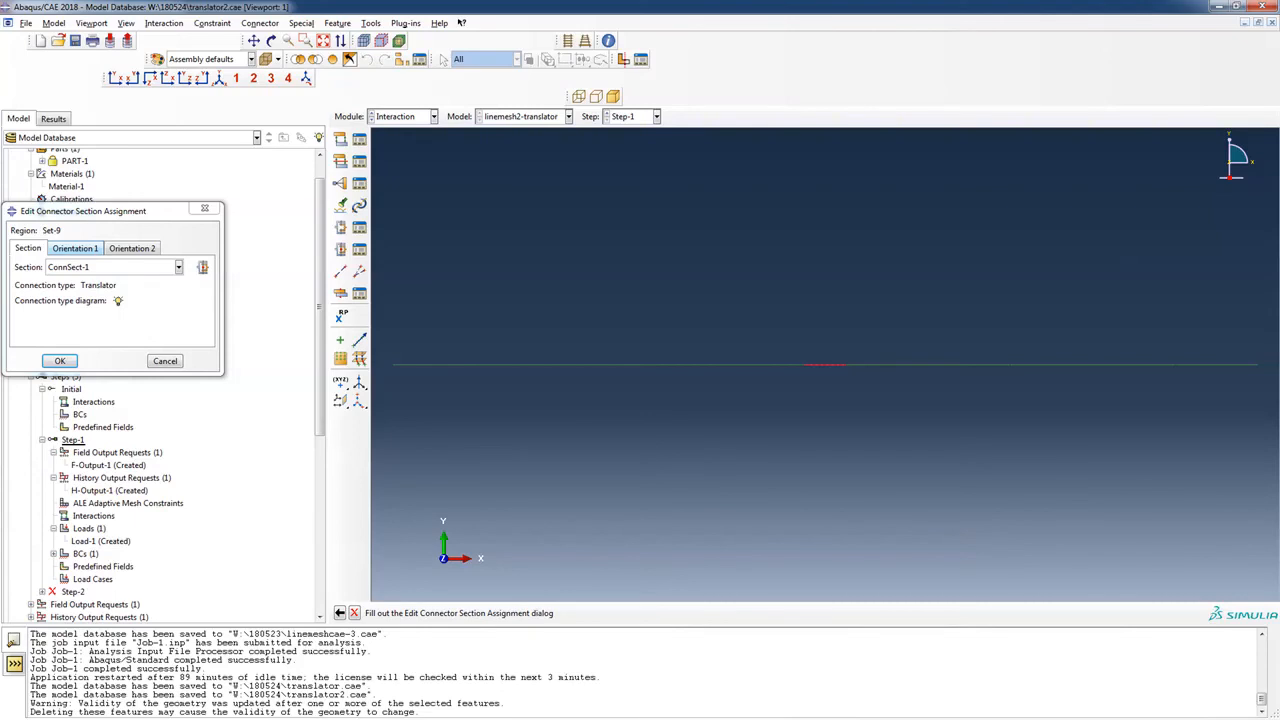
Try to use the global coordinate system as Orientation 1 of the connector section assignment.
{"action": "left_click", "coordinate": [75, 248]}
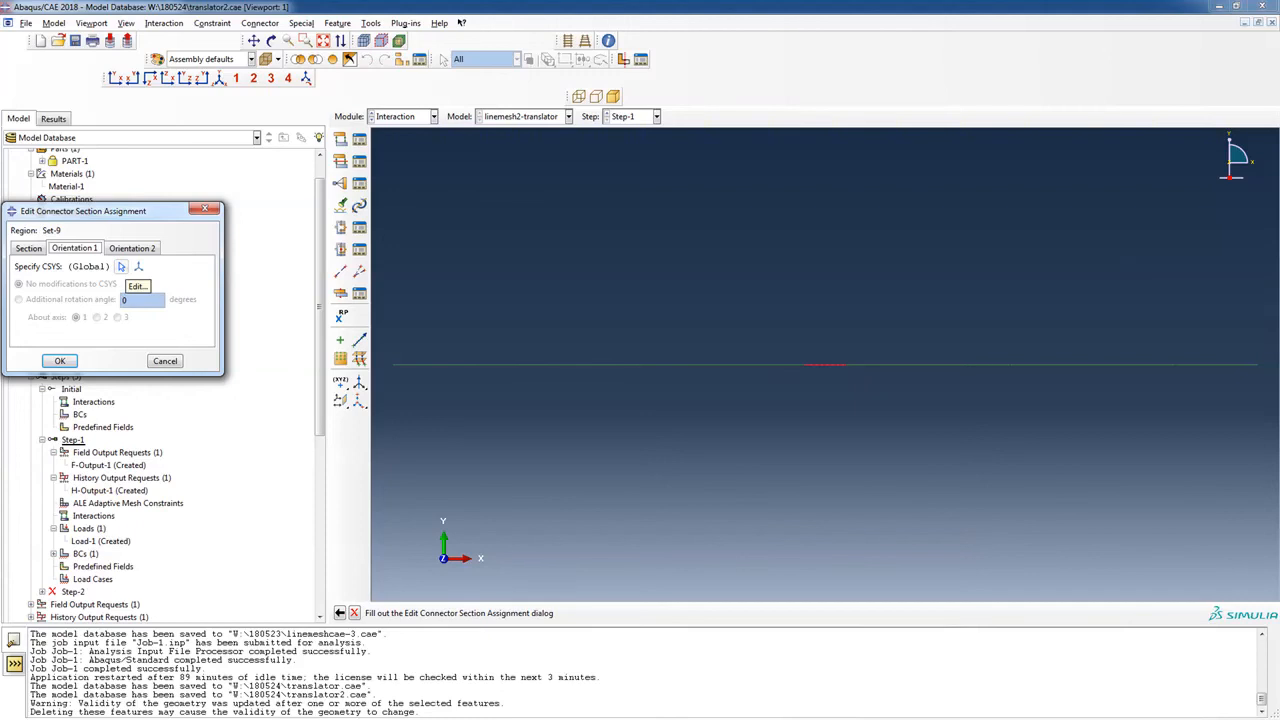
{"action": "left_click", "coordinate": [121, 266]}
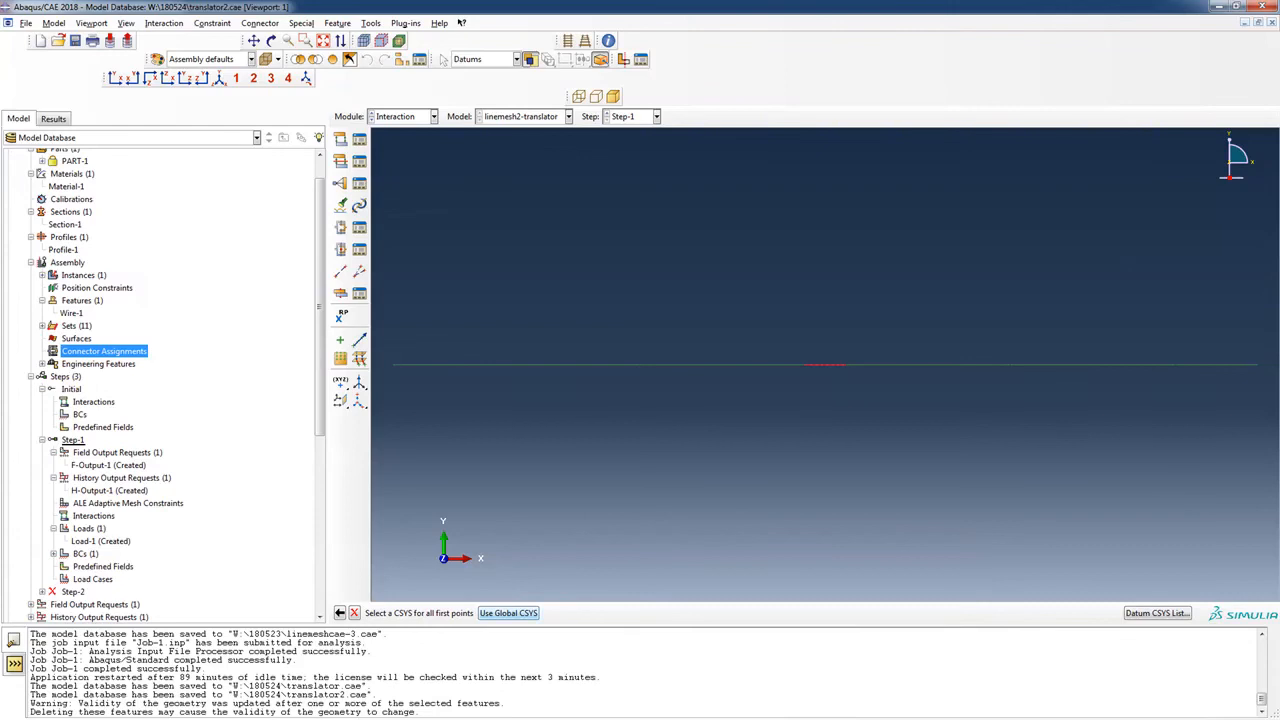
{"action": "left_click", "coordinate": [508, 613]}
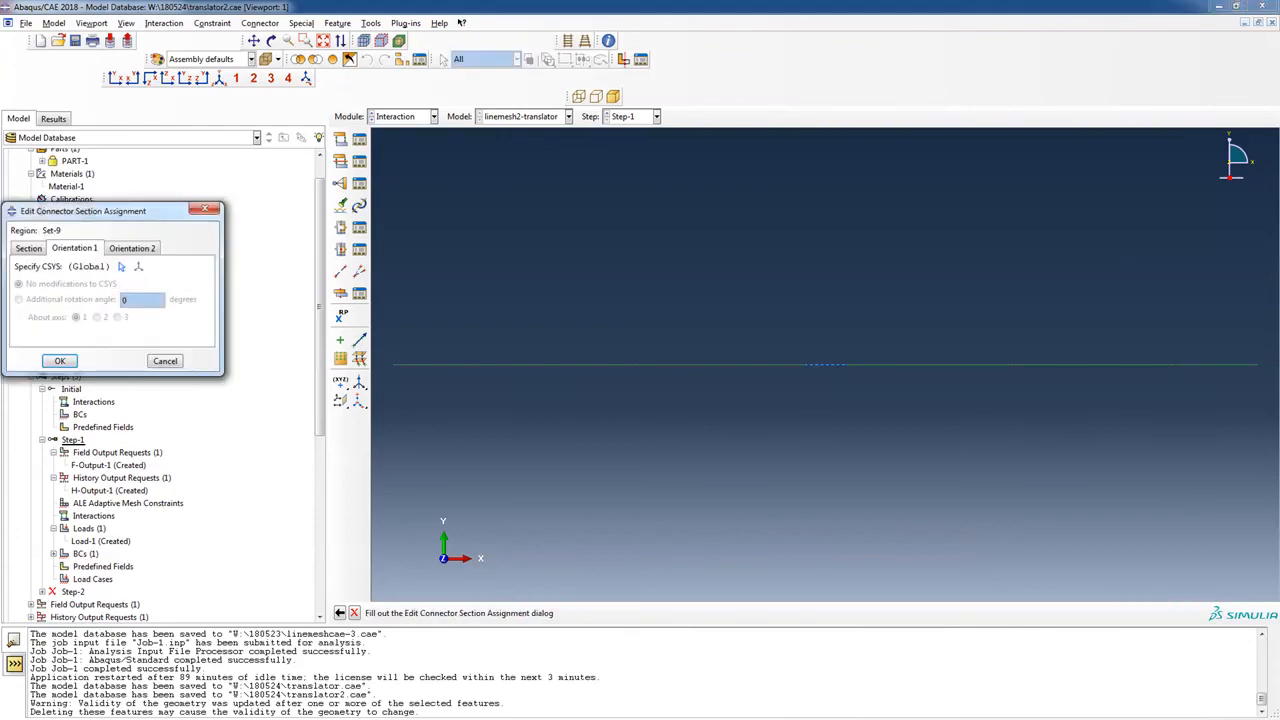
{"action": "left_click", "coordinate": [60, 361]}
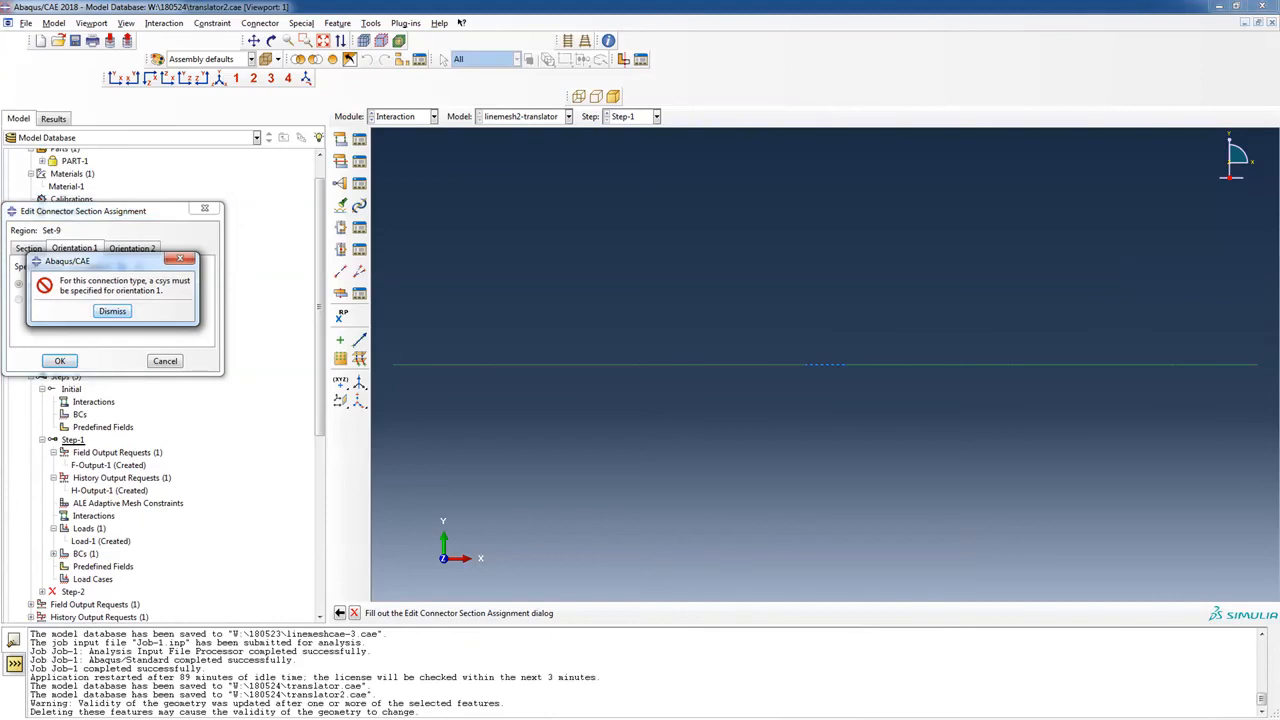
{"action": "key", "text": "Return"}
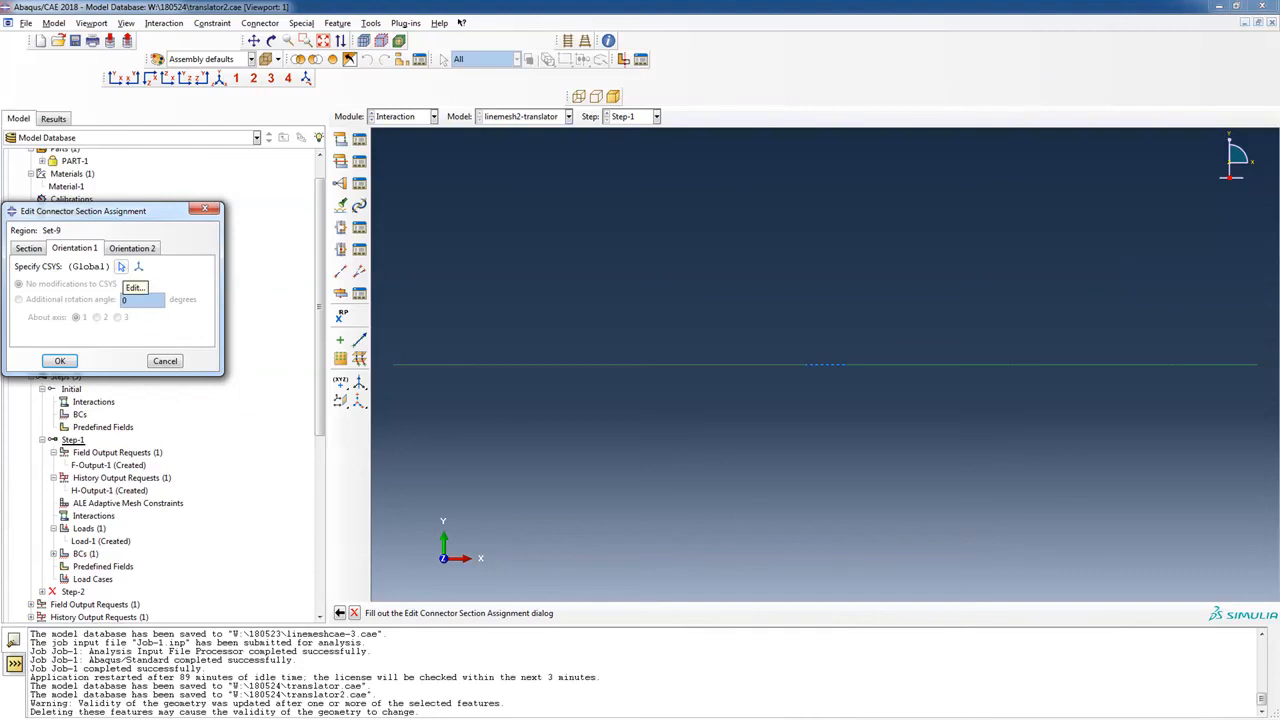
{"action": "left_click", "coordinate": [121, 266]}
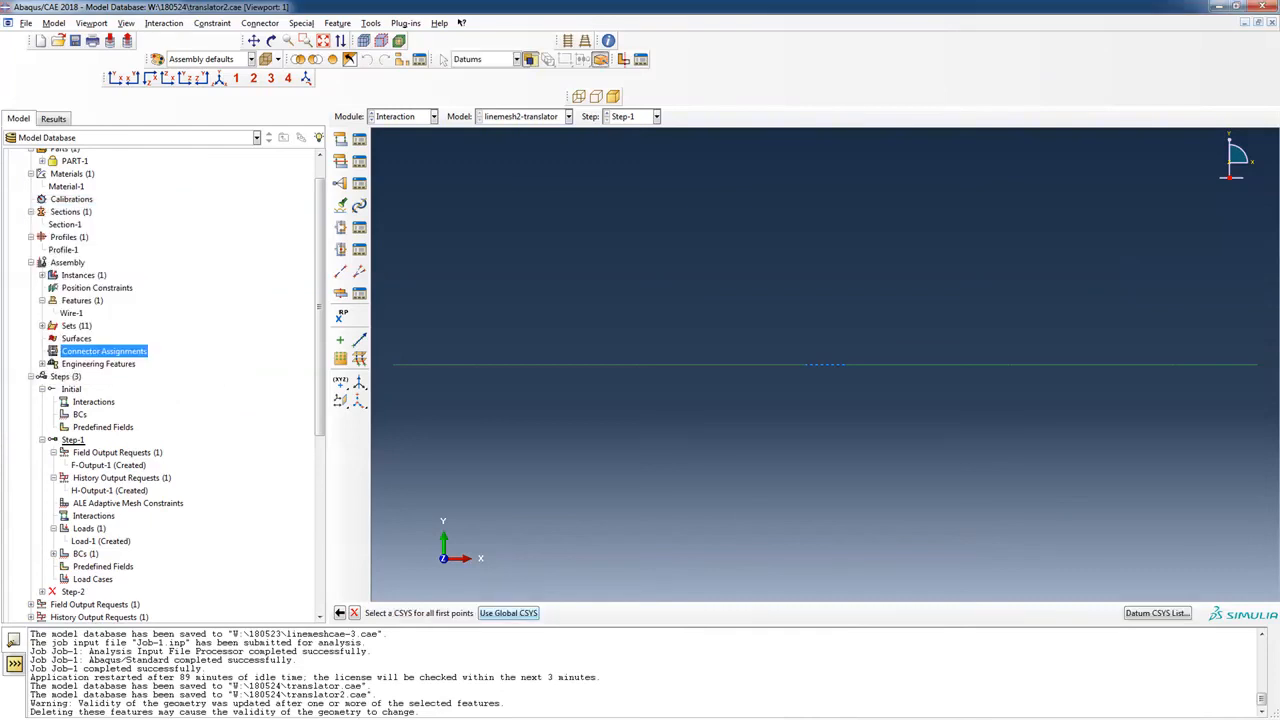
{"action": "left_click", "coordinate": [508, 613]}
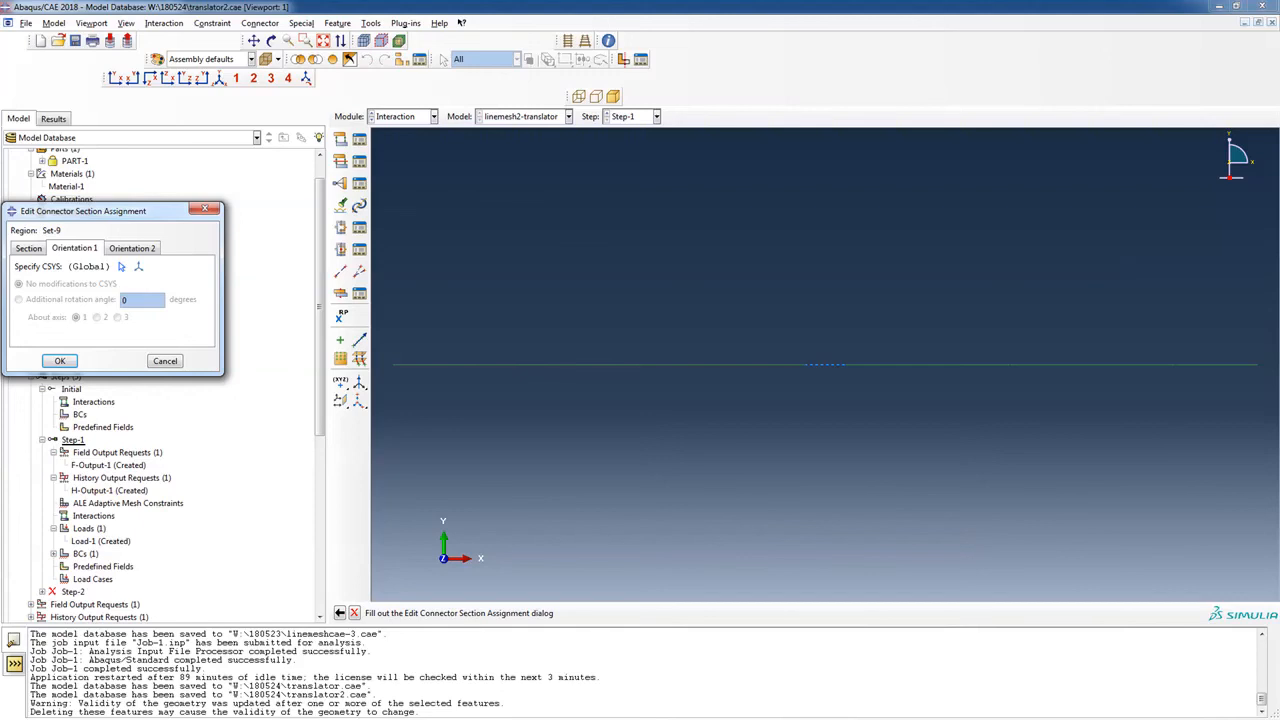
Create a rectangular datum coordinate system at the outer end of the first beam line and specify it for Orientation 1.
{"action": "left_click", "coordinate": [138, 267]}
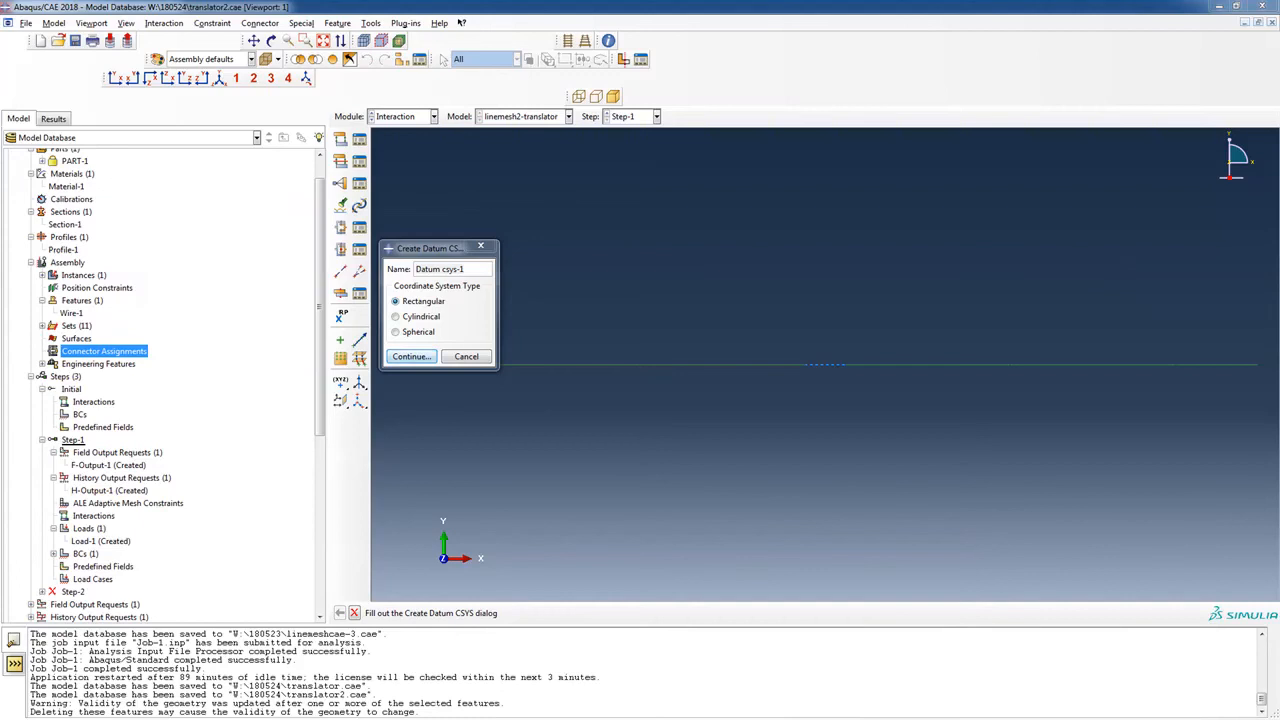
{"action": "key", "text": "Return"}
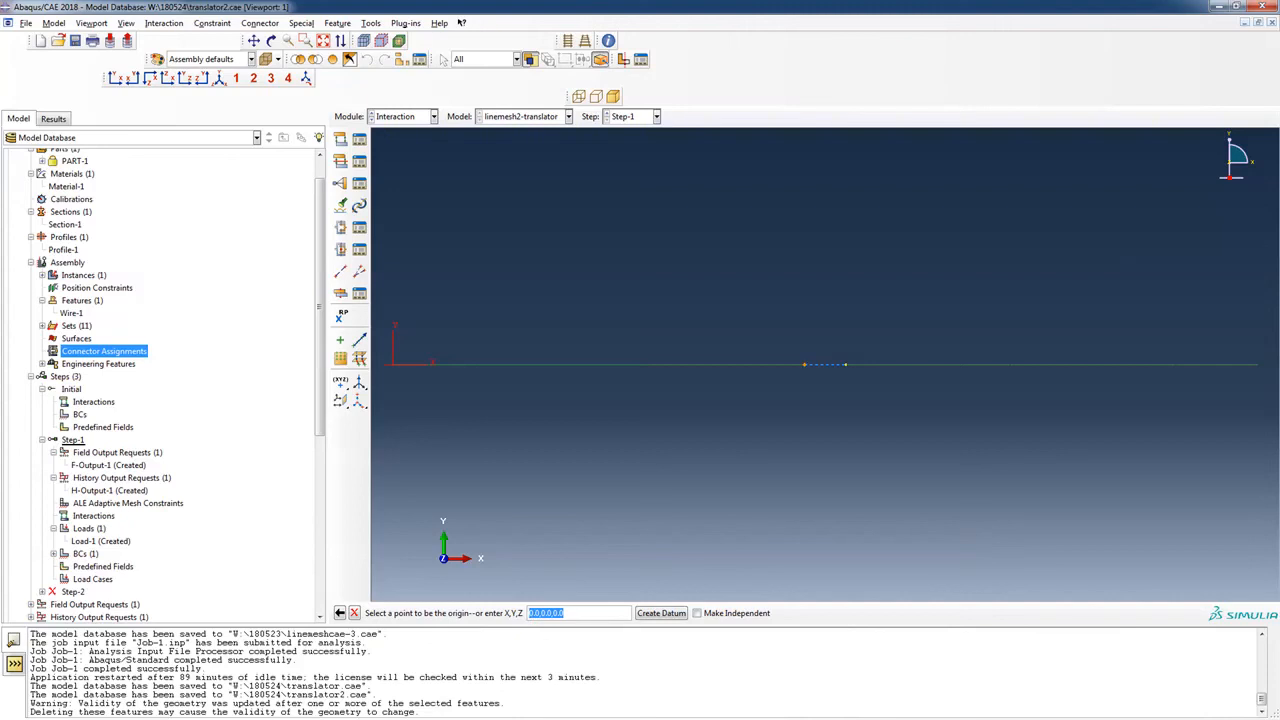
{"action": "left_click", "coordinate": [530, 613]}
{"action": "type", "text": "1"}
{"action": "key", "text": "Return"}
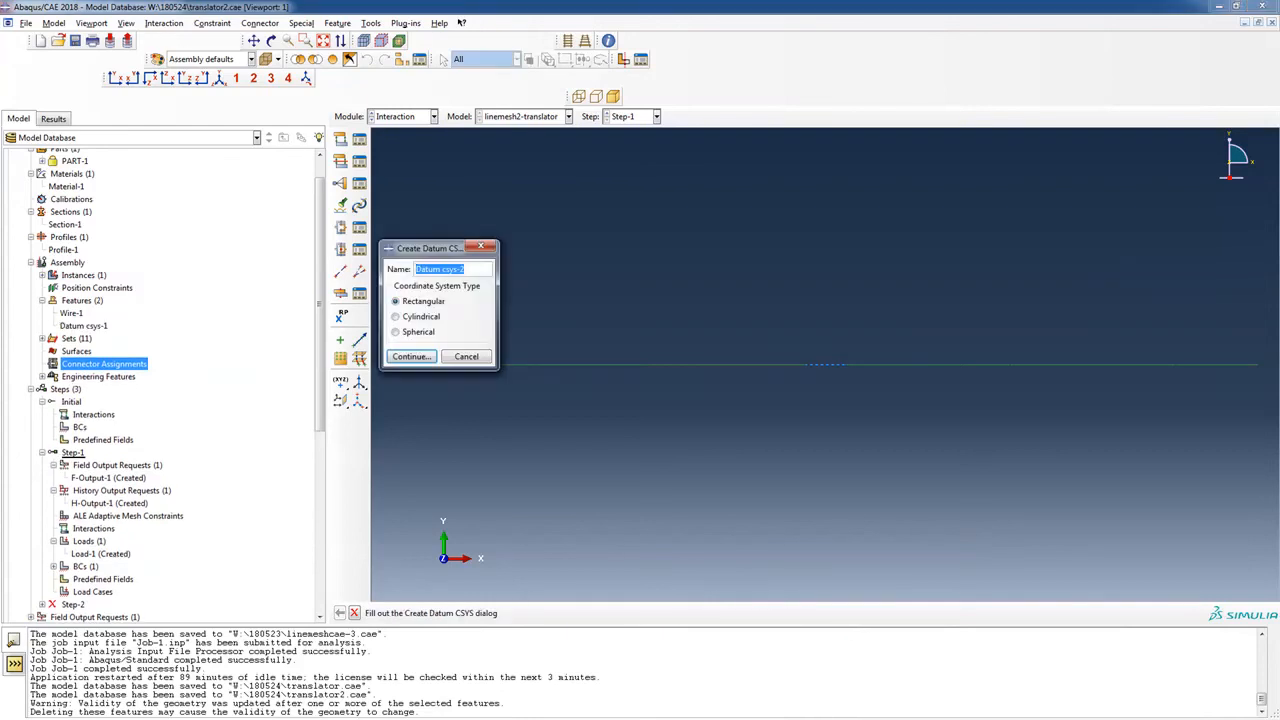
{"action": "key", "text": "Return"}
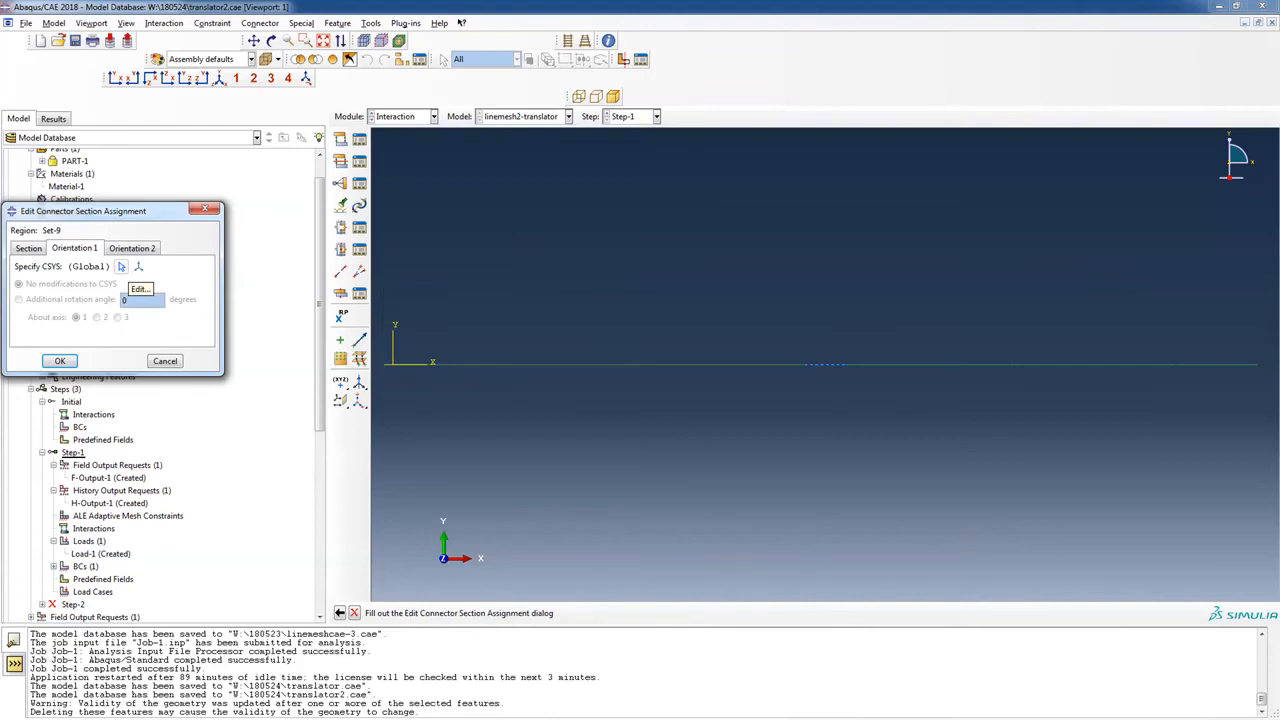
{"action": "left_click", "coordinate": [121, 266]}
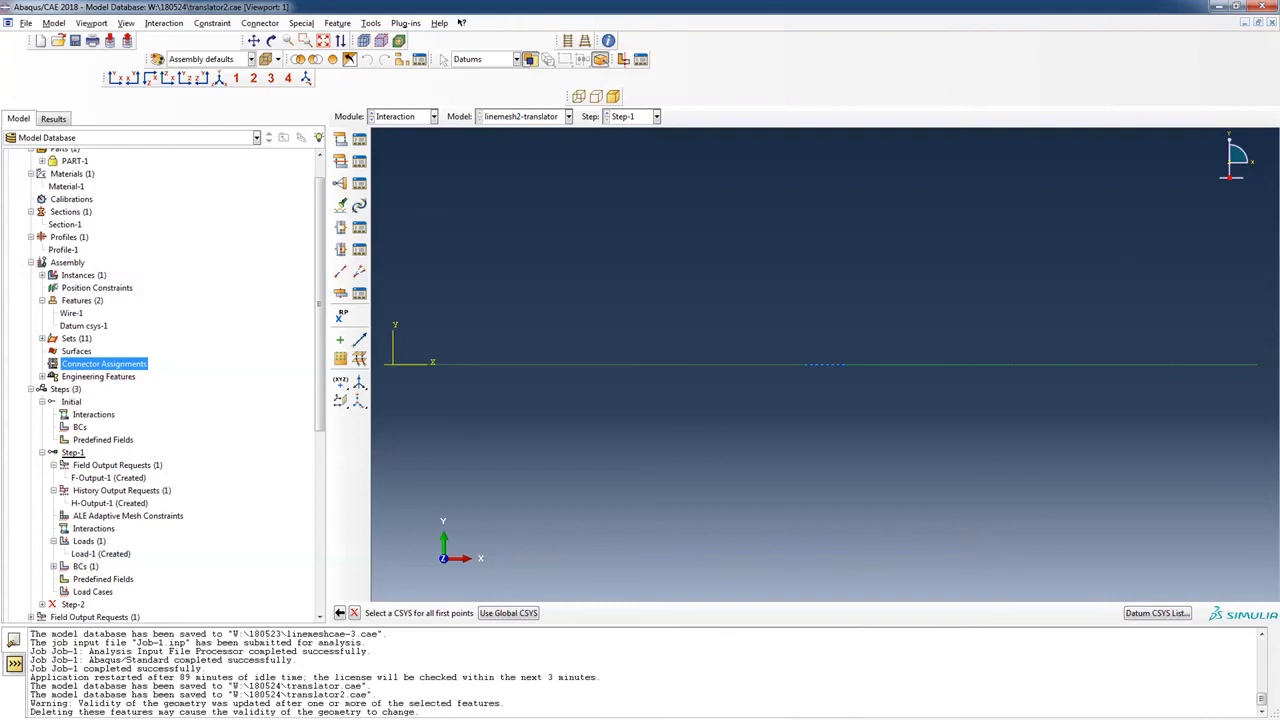
{"action": "left_click", "coordinate": [394, 356]}
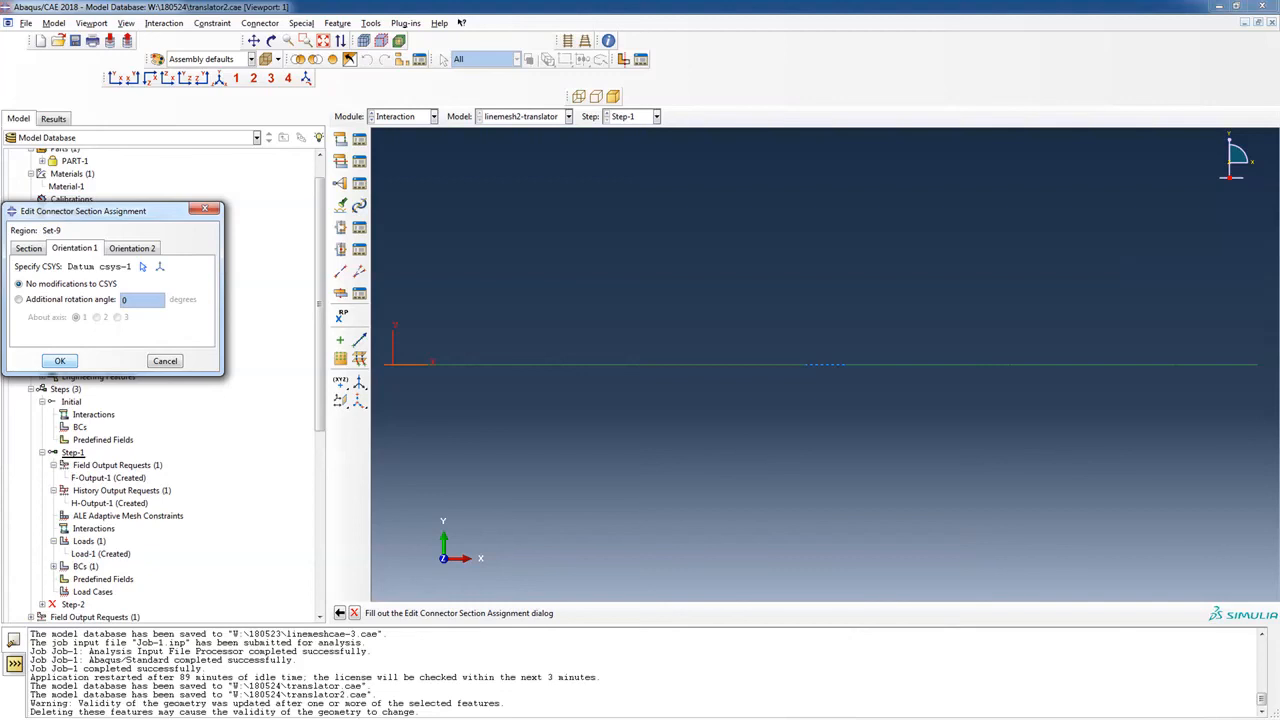
Confirm the connector section assignment and review the Stop bounds defined in connector section ConnSect-1.
{"action": "left_click", "coordinate": [60, 361]}
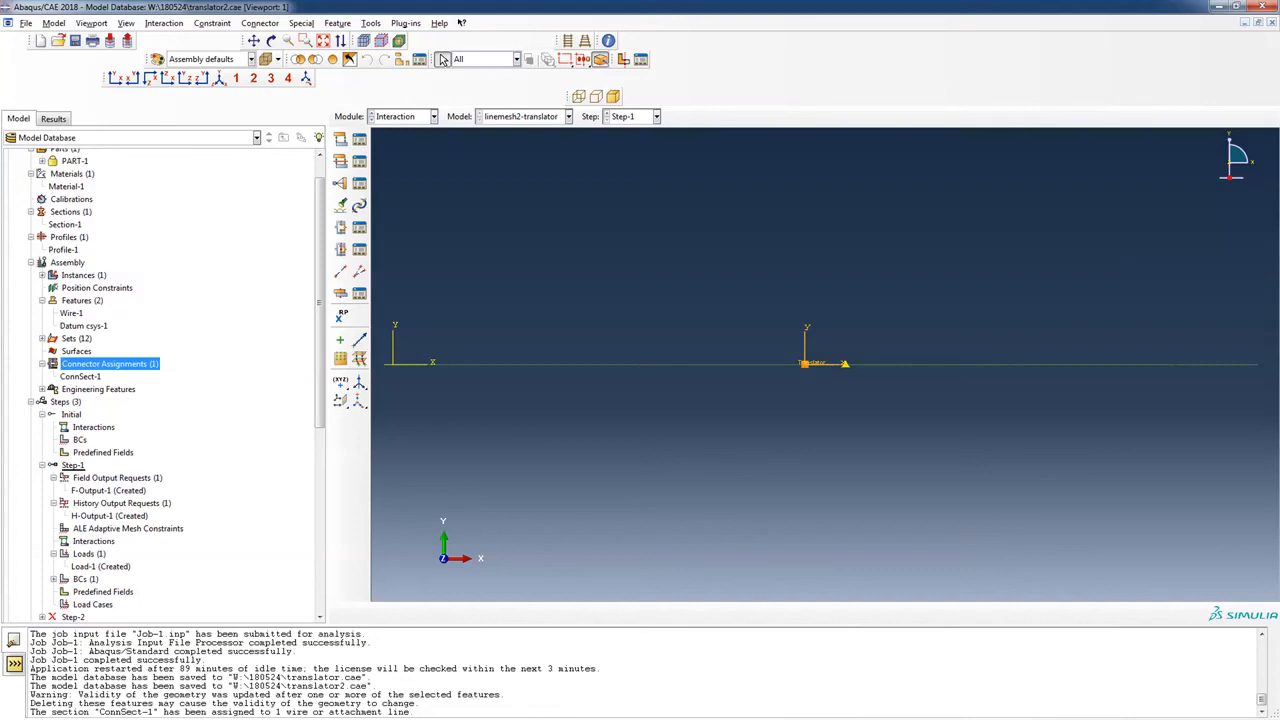
{"action": "scroll", "coordinate": [170, 380], "scroll_direction": "down", "scroll_amount": 3}
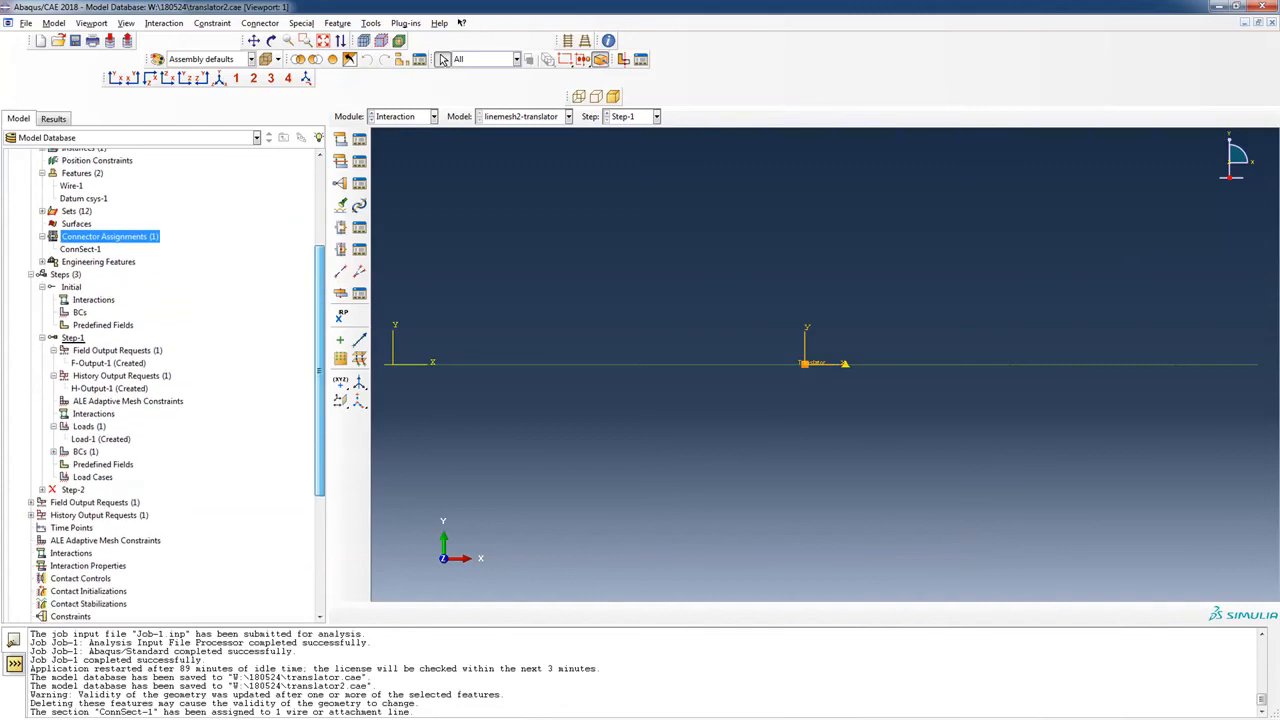
{"action": "scroll", "coordinate": [170, 380], "scroll_direction": "down", "scroll_amount": 5}
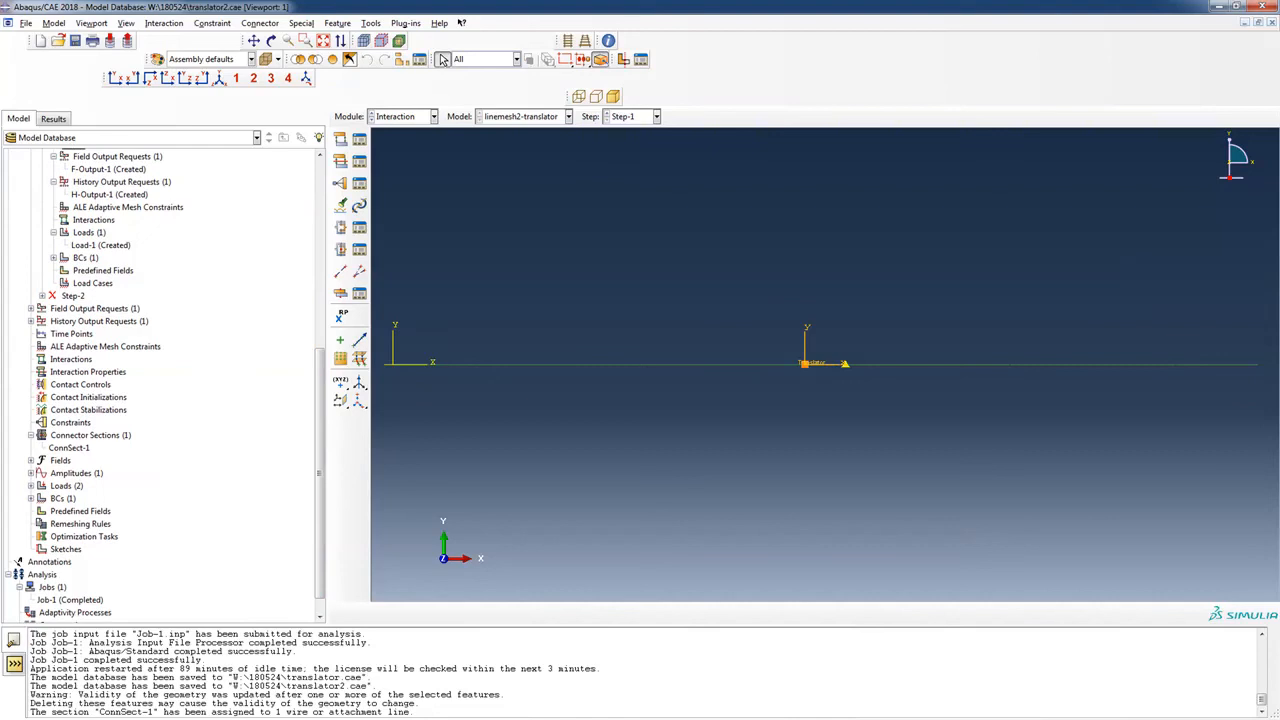
{"action": "double_click", "coordinate": [69, 447]}
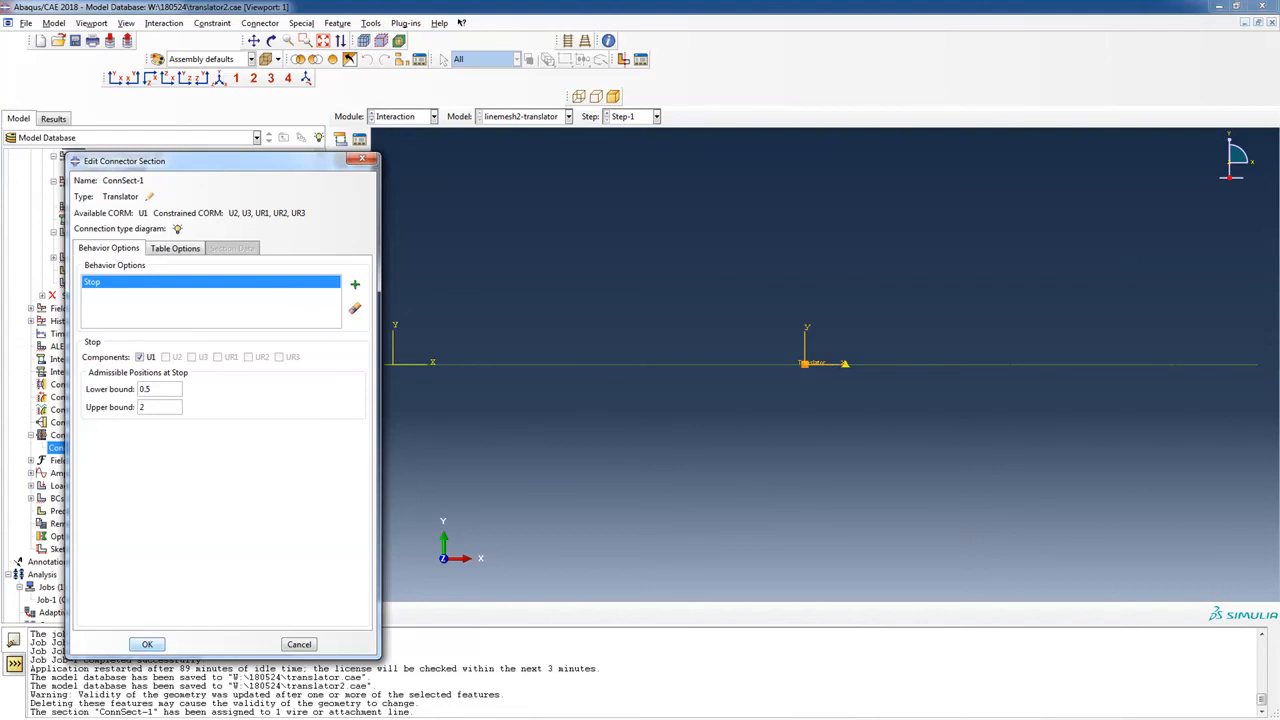
{"action": "left_click", "coordinate": [147, 644]}
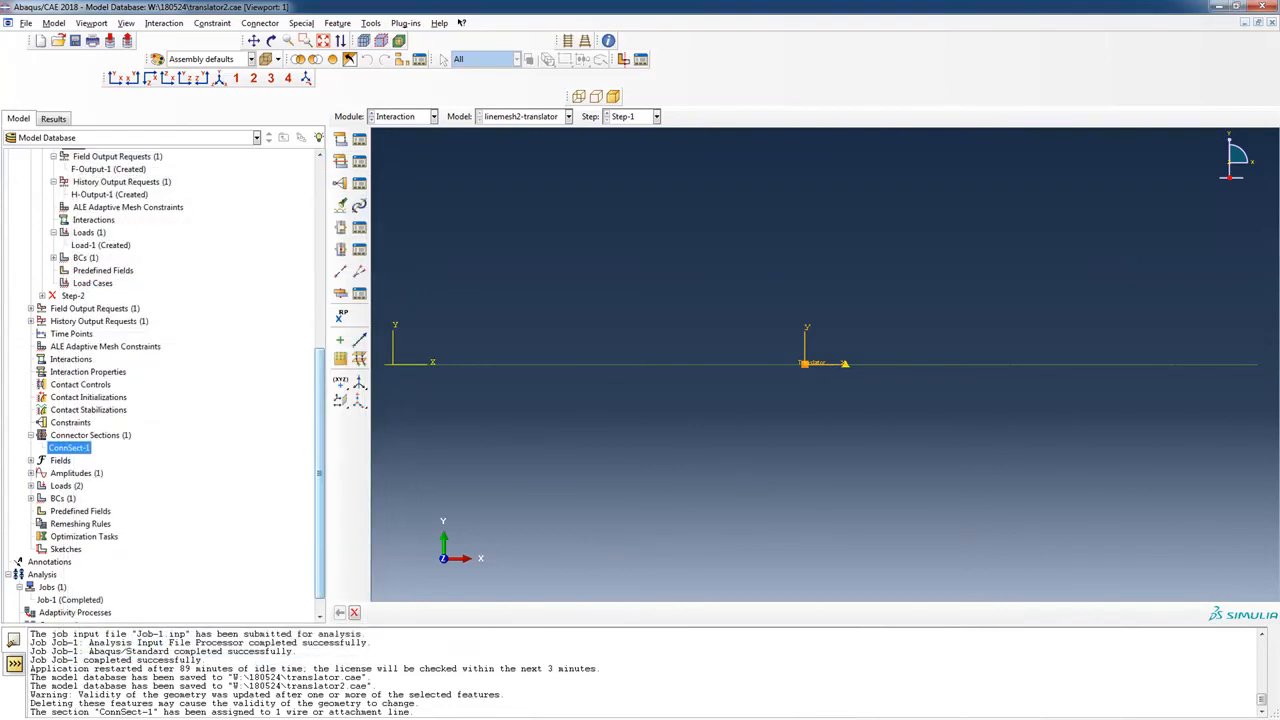
Reverse the concentrated force Load-1 of Step-1 by setting CF1 to 1000, and save the model database.
{"action": "scroll", "coordinate": [165, 386], "scroll_direction": "up", "scroll_amount": 4}
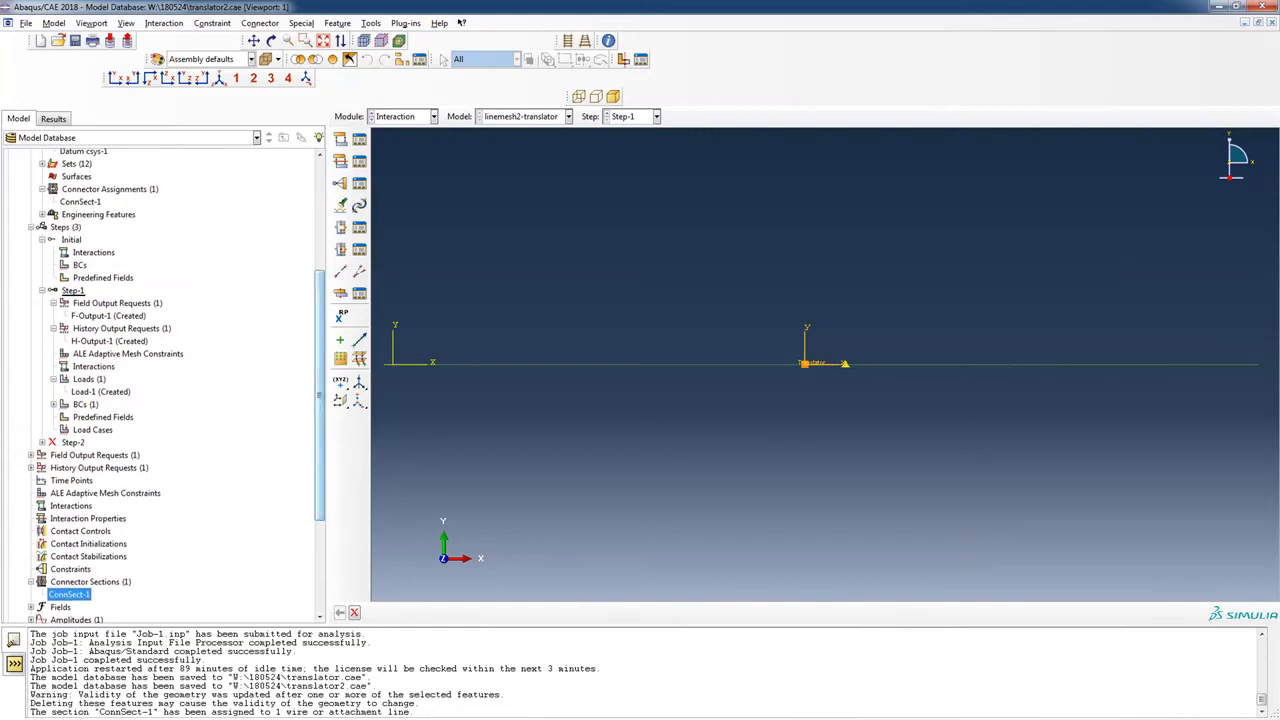
{"action": "double_click", "coordinate": [100, 391]}
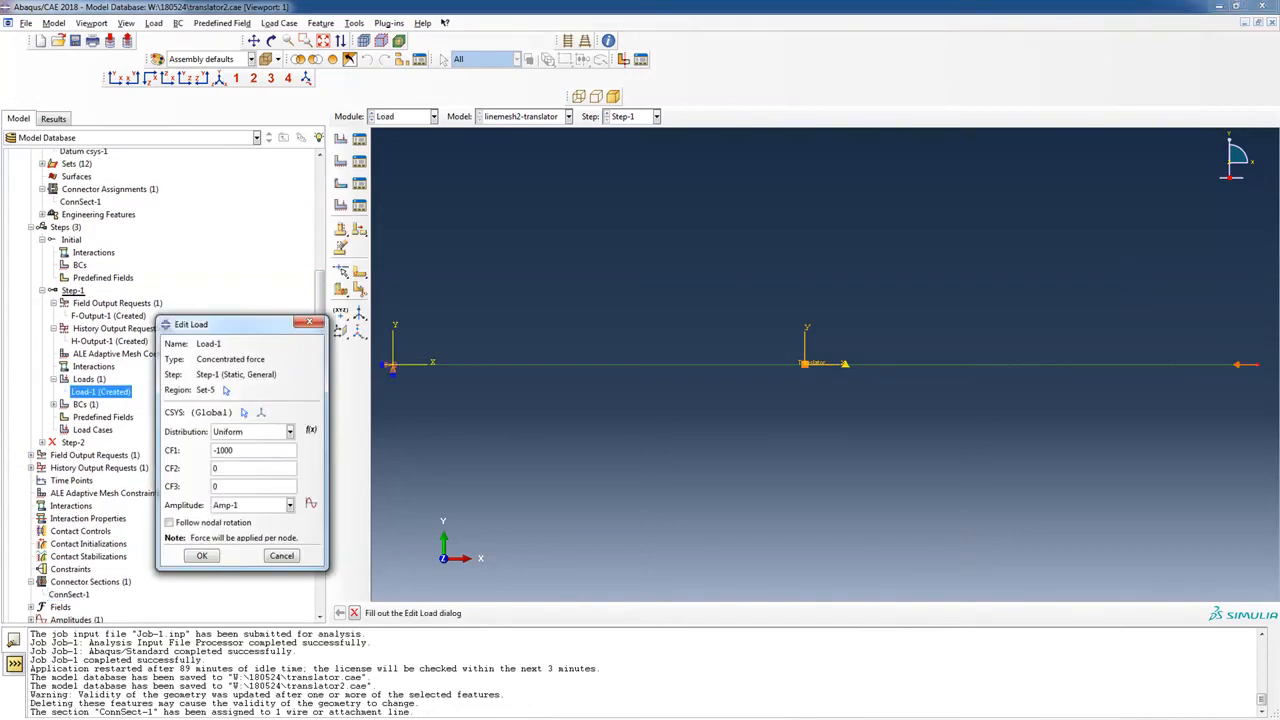
{"action": "left_click", "coordinate": [216, 451]}
{"action": "type", "text": "-"}
{"action": "key", "text": "BackSpace"}
{"action": "key", "text": "Return"}
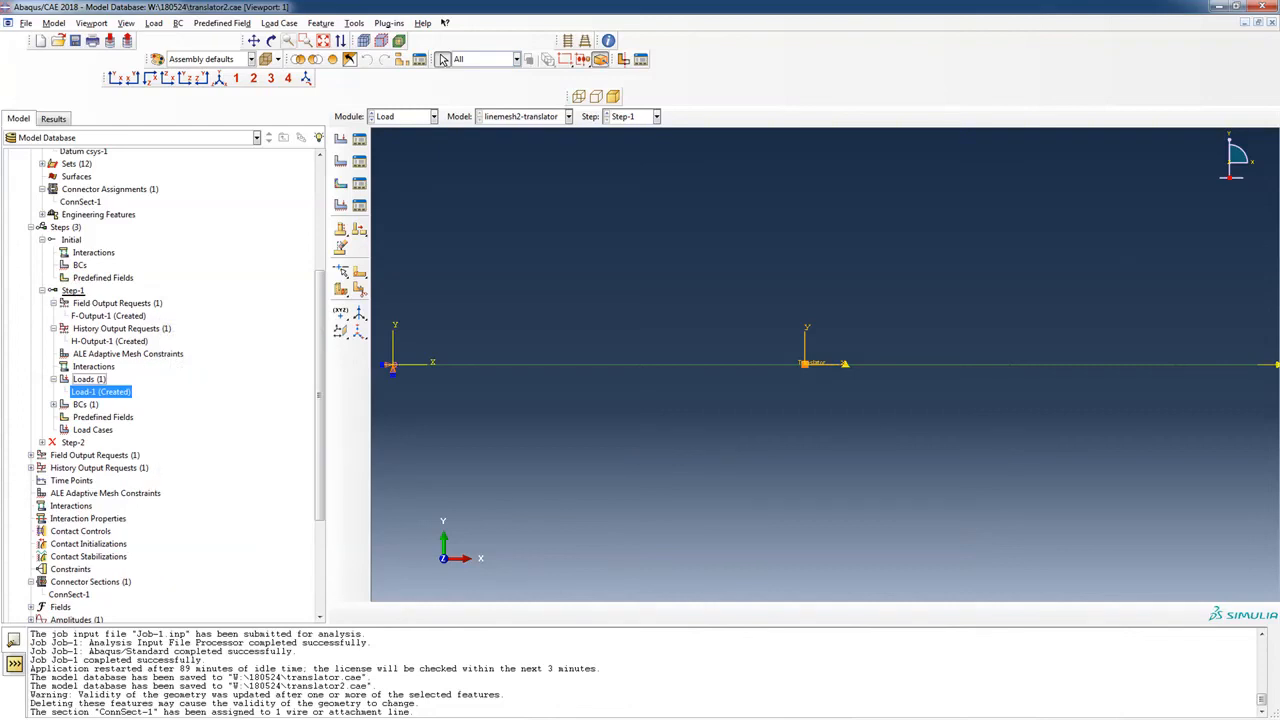
{"action": "left_click", "coordinate": [288, 40]}
{"action": "left_click_drag", "start_coordinate": [967, 348], "coordinate": [885, 342]}
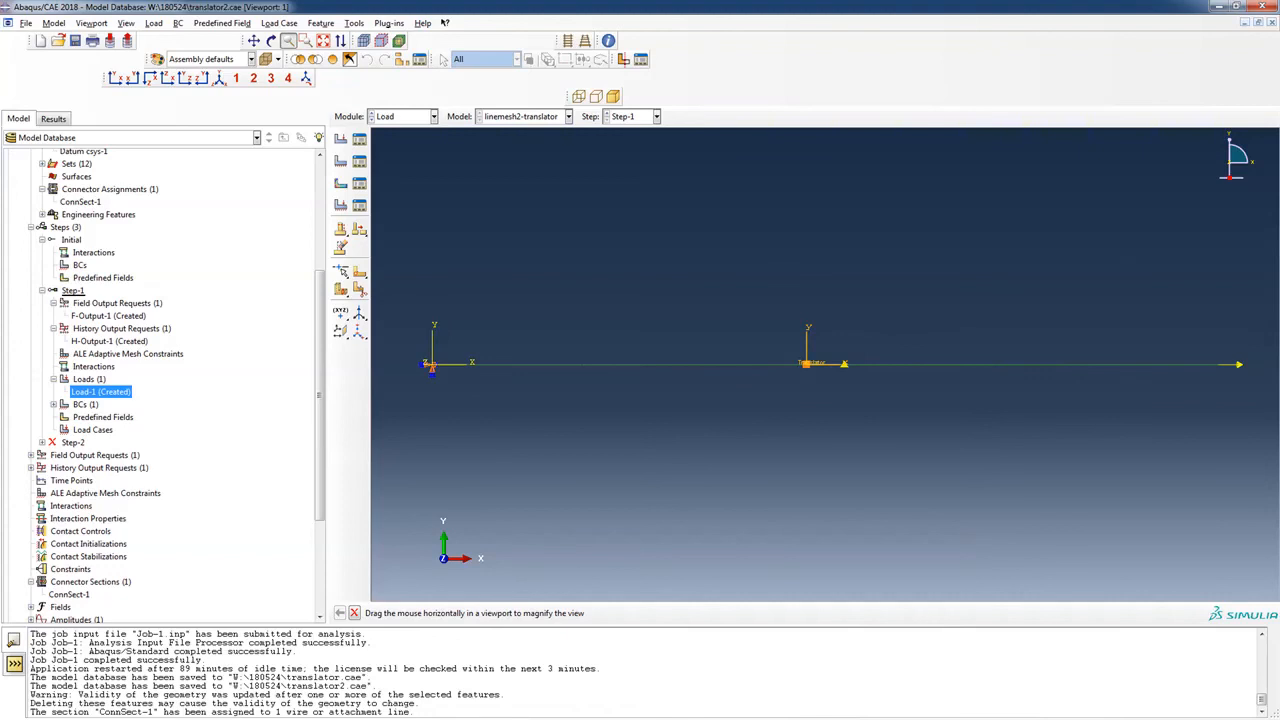
{"action": "left_click", "coordinate": [75, 40]}
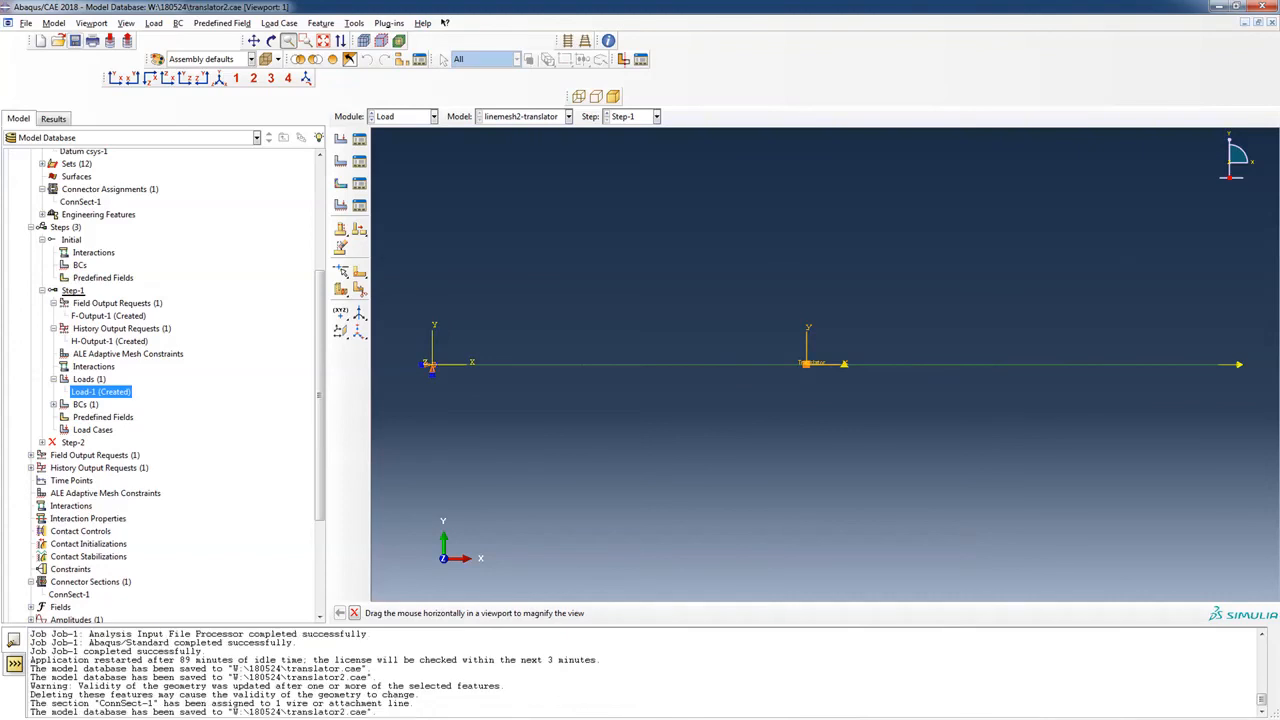
Create full-analysis job Job-2 from model linemesh2-translator with default settings and submit it.
{"action": "scroll", "coordinate": [160, 386], "scroll_direction": "down", "scroll_amount": 4}
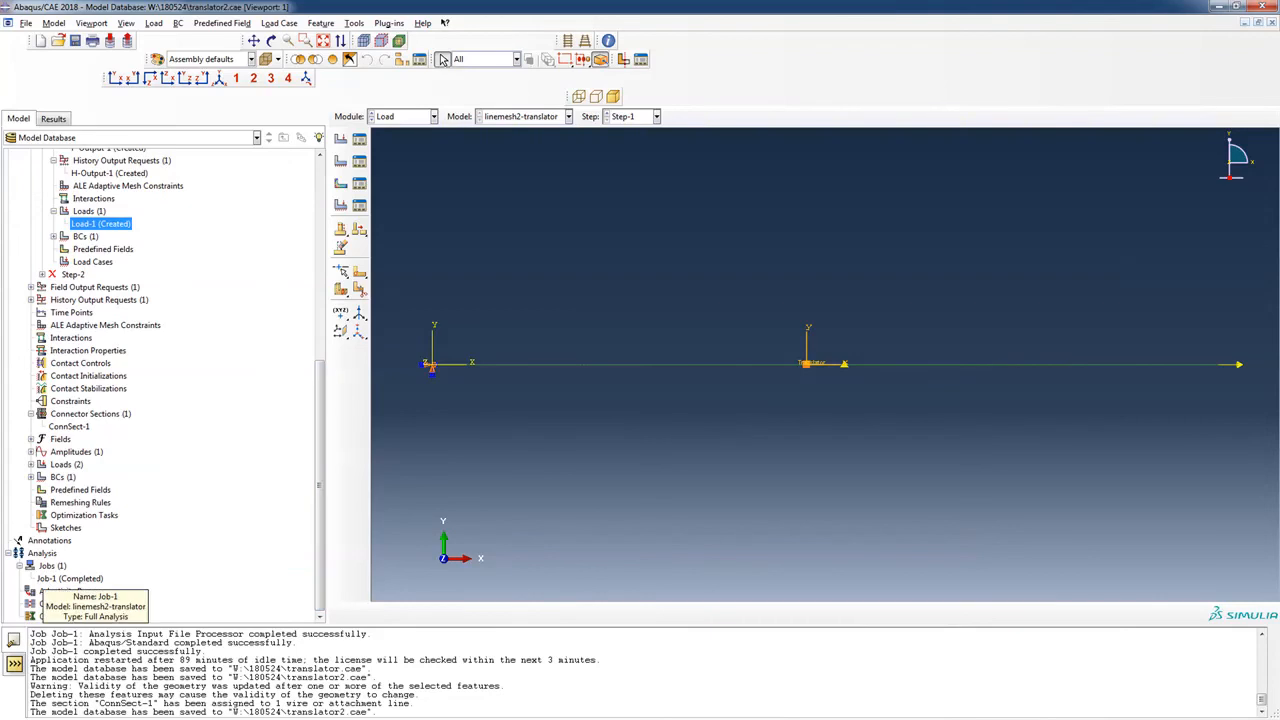
{"action": "right_click", "coordinate": [52, 565]}
{"action": "left_click", "coordinate": [75, 588]}
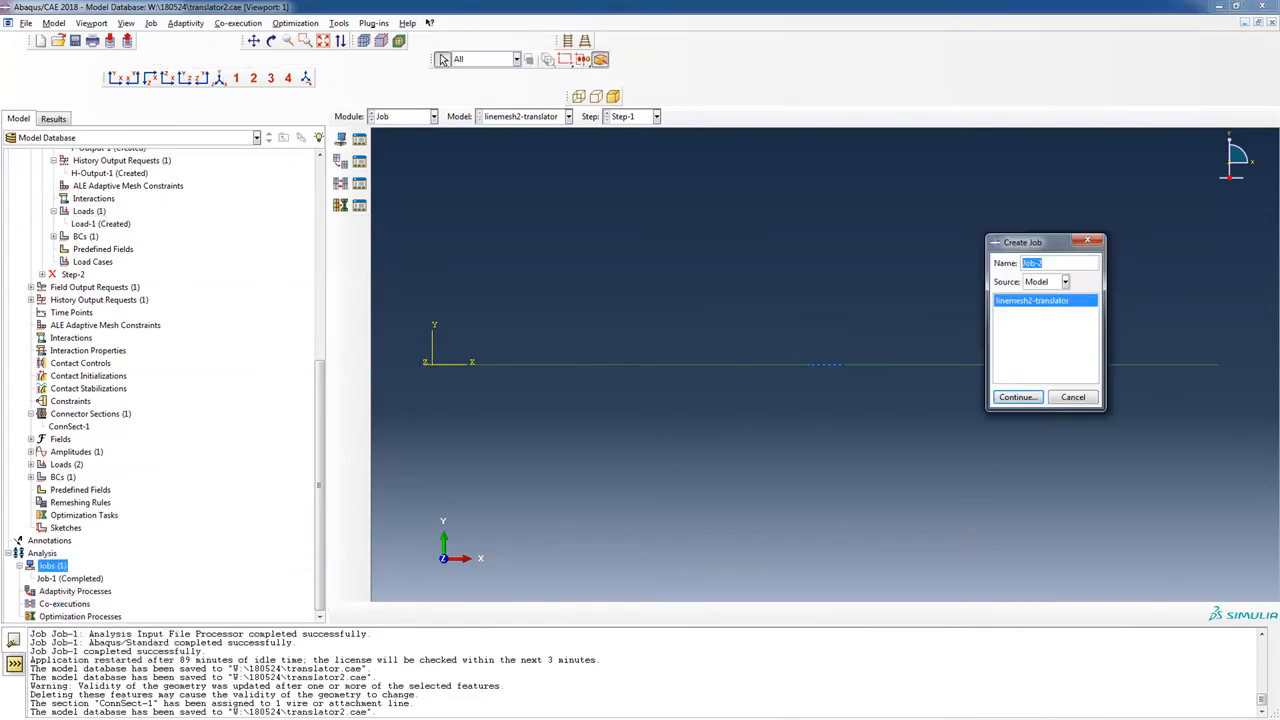
{"action": "left_click", "coordinate": [1018, 397]}
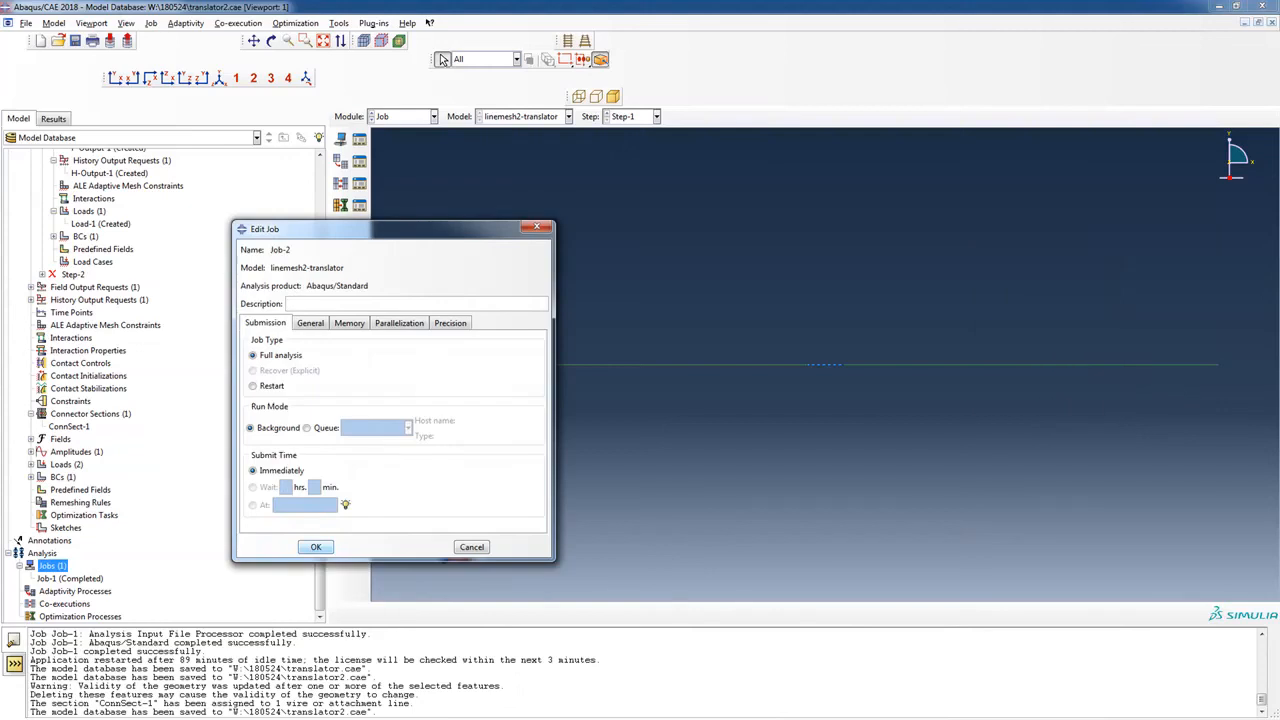
{"action": "left_click", "coordinate": [315, 547]}
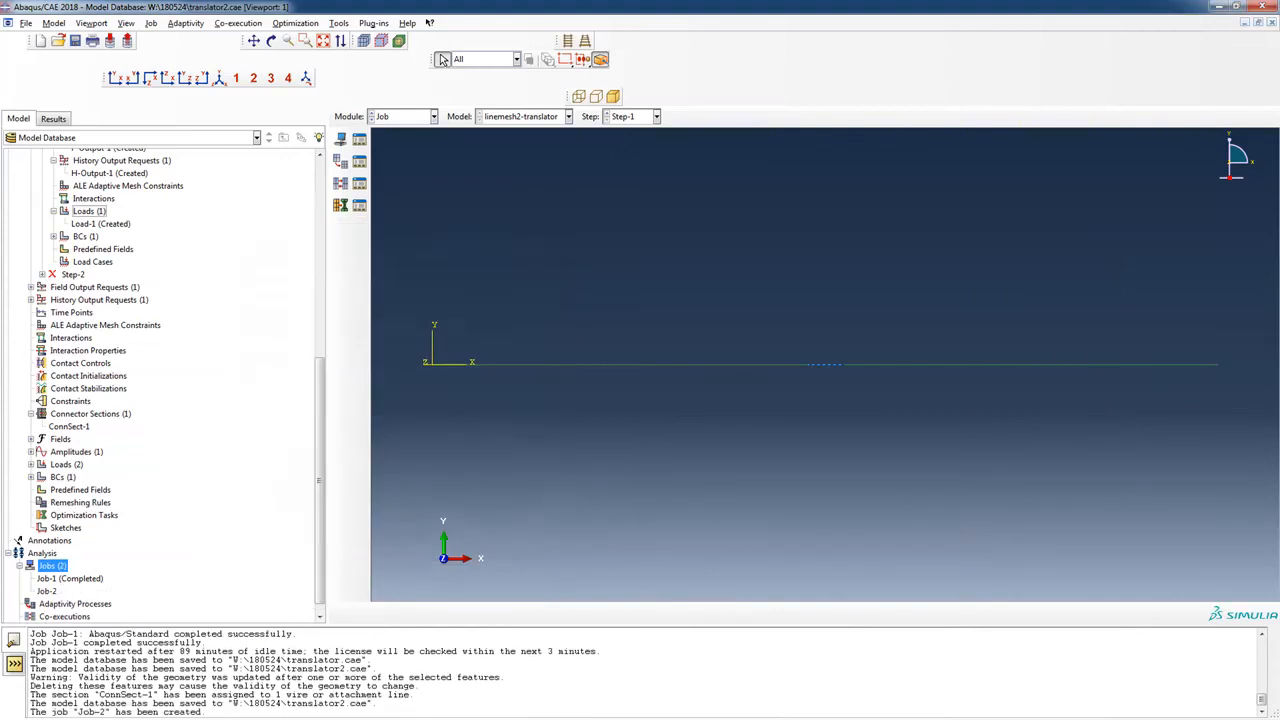
{"action": "right_click", "coordinate": [46, 591]}
{"action": "left_click", "coordinate": [100, 641]}
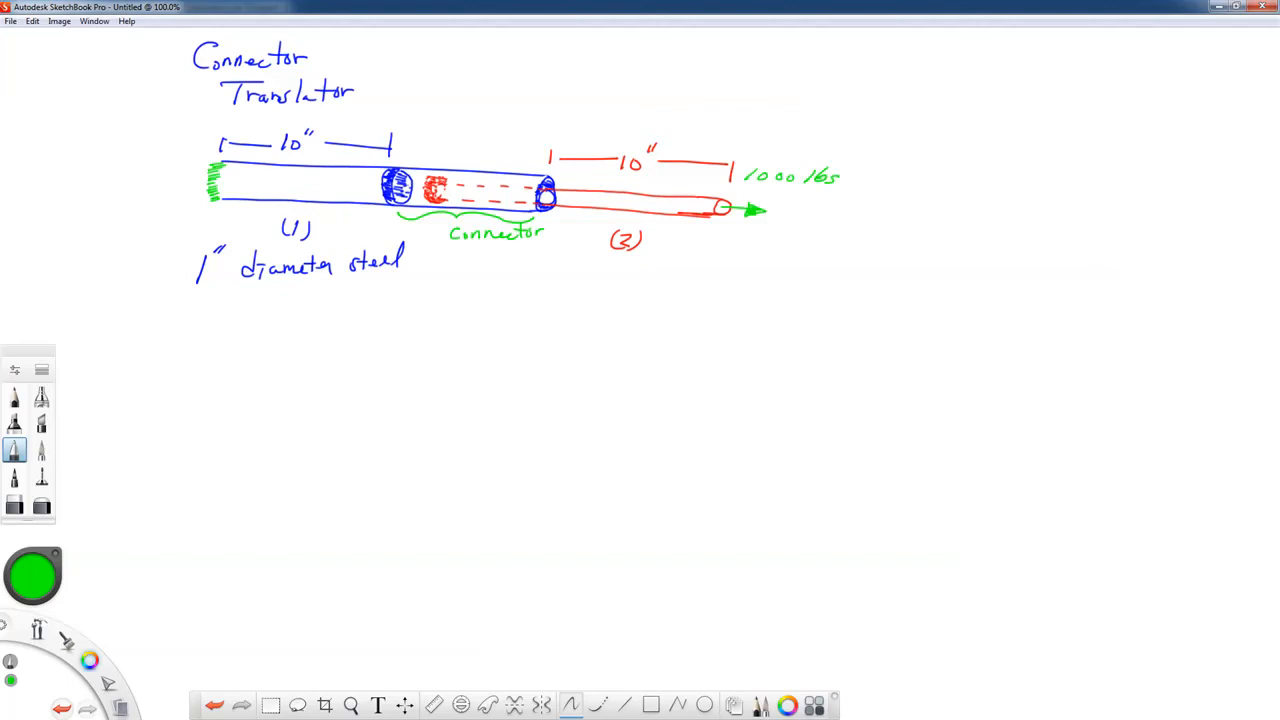
On the SketchBook drawing, handwrite in blue the stress equation for beams (1) and (2): σ = F/A = 1000 lbs / (π/4 (1)² in²).
{"action": "mouse_move", "coordinate": [89, 660]}
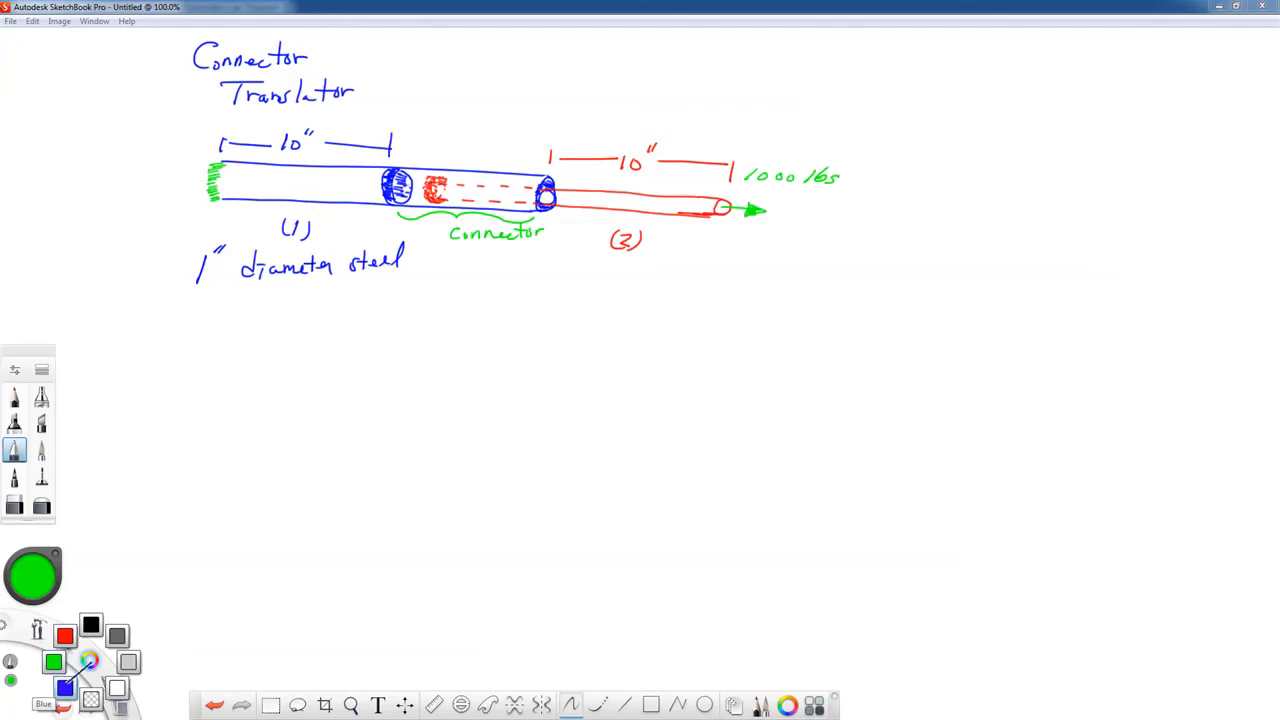
{"action": "left_click", "coordinate": [64, 688]}
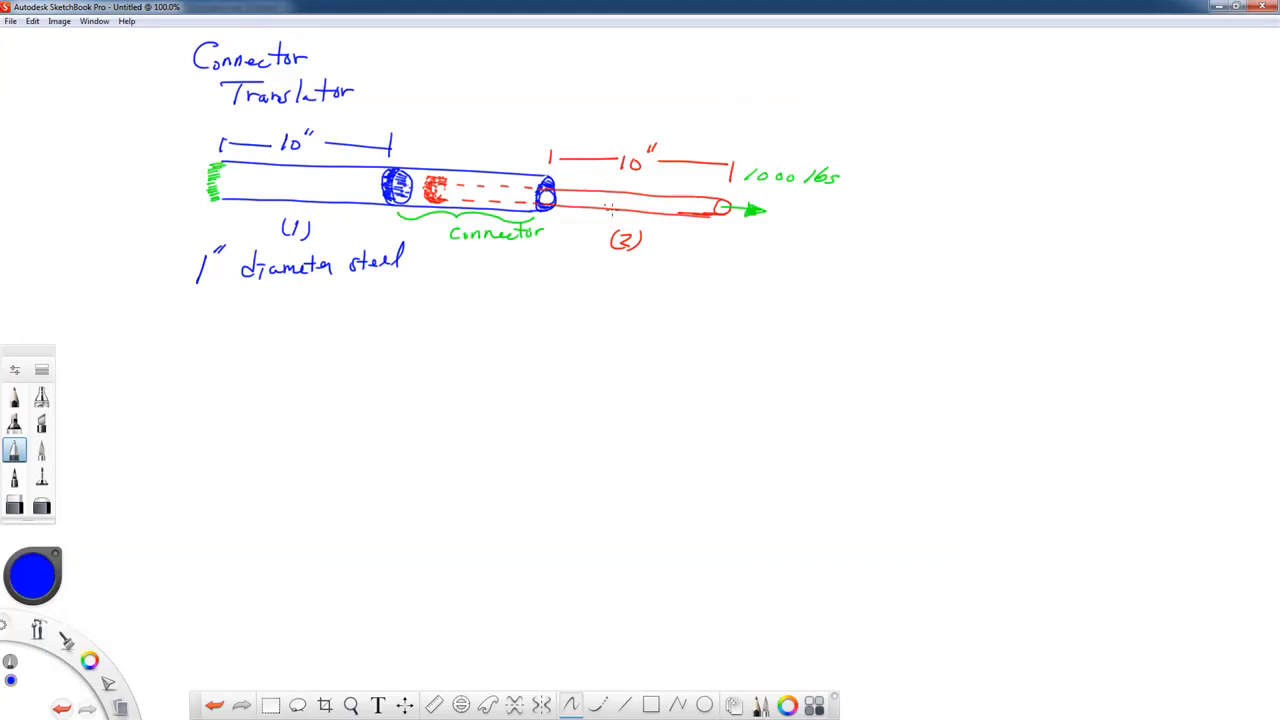
{"action": "mouse_move", "coordinate": [168, 356]}
{"action": "left_mouse_down"}
{"action": "mouse_move", "coordinate": [156, 370]}
{"action": "mouse_move", "coordinate": [184, 356]}
{"action": "mouse_move", "coordinate": [176, 383]}
{"action": "left_mouse_up"}
{"action": "left_click_drag", "start_coordinate": [185, 374], "coordinate": [185, 382]}
{"action": "mouse_move", "coordinate": [191, 373]}
{"action": "left_mouse_down"}
{"action": "mouse_move", "coordinate": [178, 401]}
{"action": "mouse_move", "coordinate": [198, 403]}
{"action": "left_mouse_up"}
{"action": "left_click_drag", "start_coordinate": [220, 371], "coordinate": [275, 347]}
{"action": "left_click_drag", "start_coordinate": [266, 347], "coordinate": [266, 368]}
{"action": "left_click_drag", "start_coordinate": [266, 357], "coordinate": [287, 373]}
{"action": "mouse_move", "coordinate": [262, 400]}
{"action": "left_mouse_down"}
{"action": "mouse_move", "coordinate": [268, 384]}
{"action": "mouse_move", "coordinate": [275, 400]}
{"action": "left_mouse_up"}
{"action": "left_click_drag", "start_coordinate": [264, 393], "coordinate": [273, 393]}
{"action": "left_click_drag", "start_coordinate": [319, 358], "coordinate": [331, 358]}
{"action": "mouse_move", "coordinate": [319, 365]}
{"action": "left_mouse_down"}
{"action": "mouse_move", "coordinate": [381, 337]}
{"action": "mouse_move", "coordinate": [425, 346]}
{"action": "left_mouse_up"}
{"action": "mouse_move", "coordinate": [435, 322]}
{"action": "left_mouse_down"}
{"action": "mouse_move", "coordinate": [436, 344]}
{"action": "mouse_move", "coordinate": [463, 355]}
{"action": "left_mouse_up"}
{"action": "mouse_move", "coordinate": [362, 375]}
{"action": "left_mouse_down"}
{"action": "mouse_move", "coordinate": [378, 372]}
{"action": "mouse_move", "coordinate": [366, 388]}
{"action": "left_mouse_up"}
{"action": "left_click_drag", "start_coordinate": [376, 374], "coordinate": [384, 392]}
{"action": "mouse_move", "coordinate": [394, 376]}
{"action": "left_mouse_down"}
{"action": "mouse_move", "coordinate": [400, 398]}
{"action": "mouse_move", "coordinate": [420, 388]}
{"action": "left_mouse_up"}
{"action": "mouse_move", "coordinate": [430, 376]}
{"action": "left_mouse_down"}
{"action": "mouse_move", "coordinate": [441, 391]}
{"action": "mouse_move", "coordinate": [461, 375]}
{"action": "mouse_move", "coordinate": [476, 385]}
{"action": "left_mouse_up"}
{"action": "left_click_drag", "start_coordinate": [480, 378], "coordinate": [489, 385]}
{"action": "left_click_drag", "start_coordinate": [525, 343], "coordinate": [535, 349]}
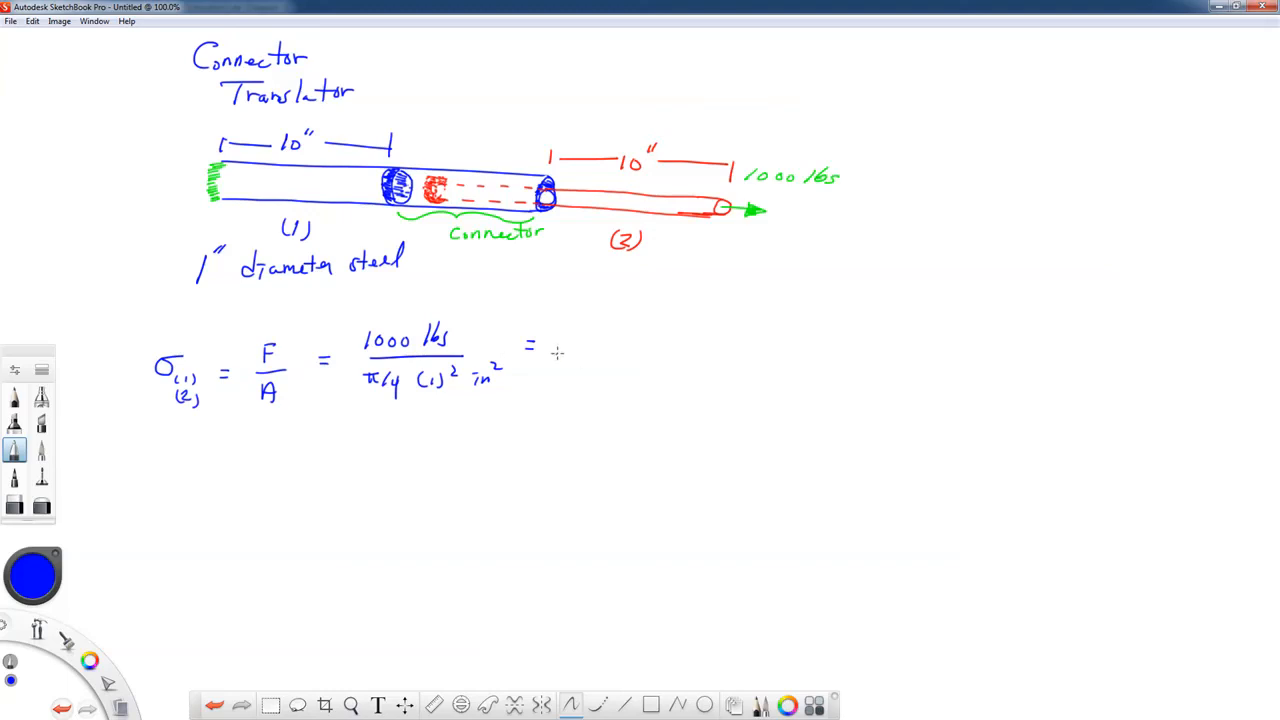
Write the stress result 1.273×10³ lb/in² at the end of the stress equation.
{"action": "mouse_move", "coordinate": [570, 337]}
{"action": "left_mouse_down"}
{"action": "mouse_move", "coordinate": [577, 357]}
{"action": "mouse_move", "coordinate": [659, 351]}
{"action": "left_mouse_up"}
{"action": "mouse_move", "coordinate": [660, 336]}
{"action": "left_mouse_down"}
{"action": "mouse_move", "coordinate": [645, 351]}
{"action": "mouse_move", "coordinate": [680, 336]}
{"action": "left_mouse_up"}
{"action": "left_click_drag", "start_coordinate": [677, 320], "coordinate": [703, 340]}
{"action": "left_click_drag", "start_coordinate": [713, 318], "coordinate": [712, 340]}
{"action": "mouse_move", "coordinate": [700, 346]}
{"action": "left_mouse_down"}
{"action": "mouse_move", "coordinate": [732, 345]}
{"action": "mouse_move", "coordinate": [708, 366]}
{"action": "mouse_move", "coordinate": [738, 356]}
{"action": "left_mouse_up"}
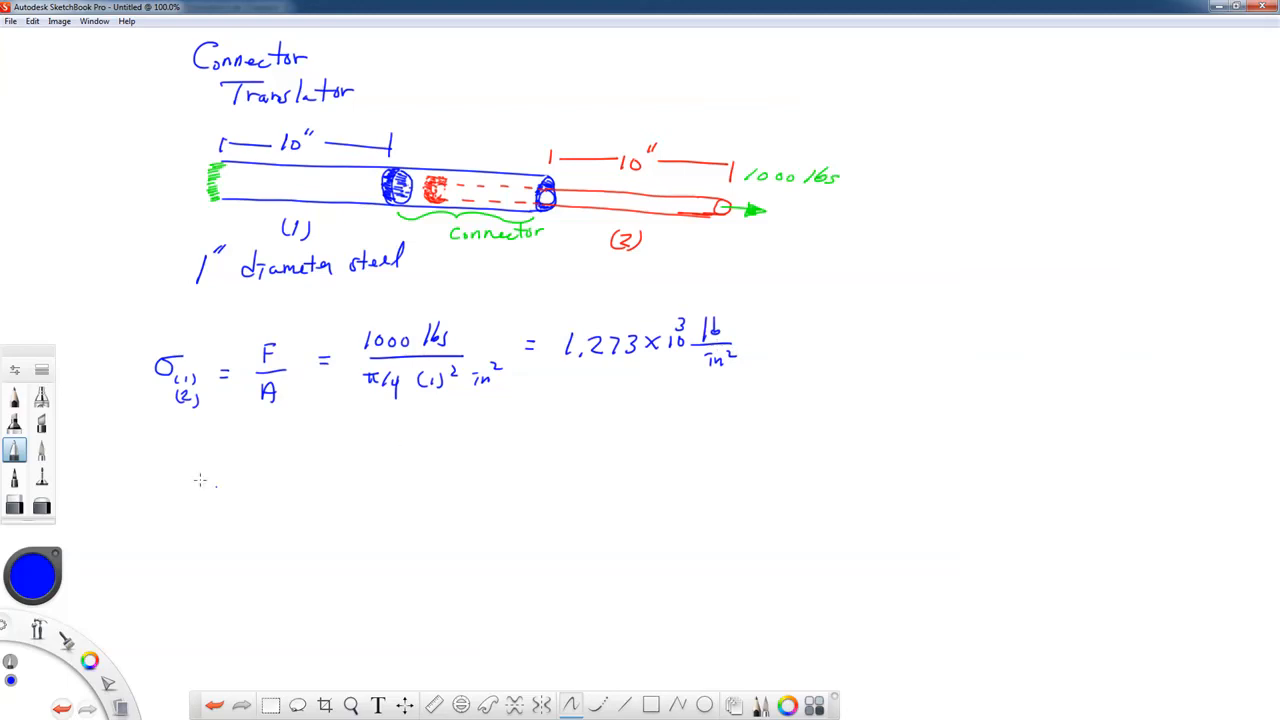
Below the stress equation, write the elongation equation e = FL/AE = 1000(10) / (π/4 (1)² 30×10⁶).
{"action": "mouse_move", "coordinate": [164, 463]}
{"action": "left_mouse_down"}
{"action": "mouse_move", "coordinate": [218, 462]}
{"action": "mouse_move", "coordinate": [231, 445]}
{"action": "left_mouse_up"}
{"action": "left_click_drag", "start_coordinate": [219, 453], "coordinate": [250, 458]}
{"action": "mouse_move", "coordinate": [214, 465]}
{"action": "left_mouse_down"}
{"action": "mouse_move", "coordinate": [248, 463]}
{"action": "mouse_move", "coordinate": [226, 474]}
{"action": "mouse_move", "coordinate": [233, 489]}
{"action": "left_mouse_up"}
{"action": "left_click_drag", "start_coordinate": [219, 483], "coordinate": [247, 482]}
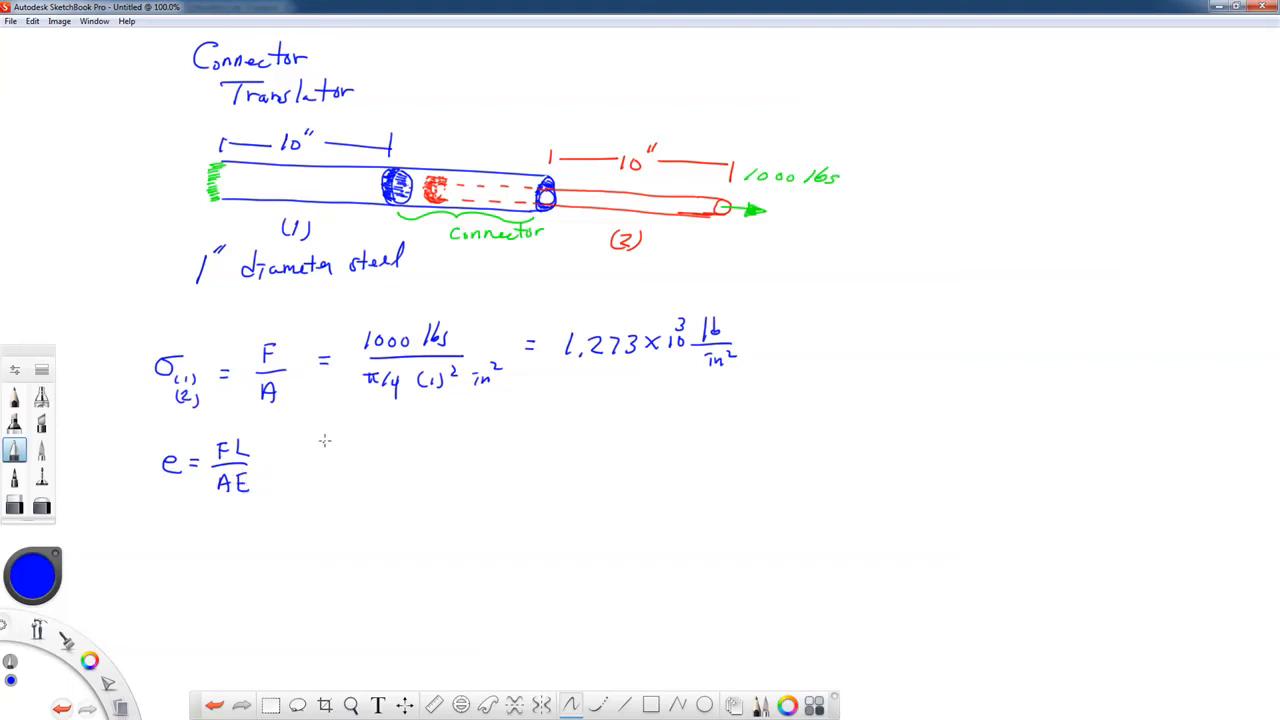
{"action": "left_click_drag", "start_coordinate": [293, 449], "coordinate": [305, 448]}
{"action": "mouse_move", "coordinate": [293, 458]}
{"action": "left_mouse_down"}
{"action": "mouse_move", "coordinate": [355, 440]}
{"action": "mouse_move", "coordinate": [392, 450]}
{"action": "left_mouse_up"}
{"action": "left_click_drag", "start_coordinate": [406, 438], "coordinate": [405, 452]}
{"action": "mouse_move", "coordinate": [322, 461]}
{"action": "left_mouse_down"}
{"action": "mouse_move", "coordinate": [417, 460]}
{"action": "mouse_move", "coordinate": [347, 477]}
{"action": "left_mouse_up"}
{"action": "left_click_drag", "start_coordinate": [337, 480], "coordinate": [346, 497]}
{"action": "mouse_move", "coordinate": [339, 499]}
{"action": "left_mouse_down"}
{"action": "mouse_move", "coordinate": [344, 509]}
{"action": "mouse_move", "coordinate": [356, 492]}
{"action": "left_mouse_up"}
{"action": "mouse_move", "coordinate": [365, 481]}
{"action": "left_mouse_down"}
{"action": "mouse_move", "coordinate": [371, 494]}
{"action": "mouse_move", "coordinate": [389, 477]}
{"action": "mouse_move", "coordinate": [421, 488]}
{"action": "left_mouse_up"}
{"action": "mouse_move", "coordinate": [421, 479]}
{"action": "left_mouse_down"}
{"action": "mouse_move", "coordinate": [414, 488]}
{"action": "mouse_move", "coordinate": [430, 486]}
{"action": "left_mouse_up"}
{"action": "left_click_drag", "start_coordinate": [437, 477], "coordinate": [480, 447]}
{"action": "left_click_drag", "start_coordinate": [468, 457], "coordinate": [481, 456]}
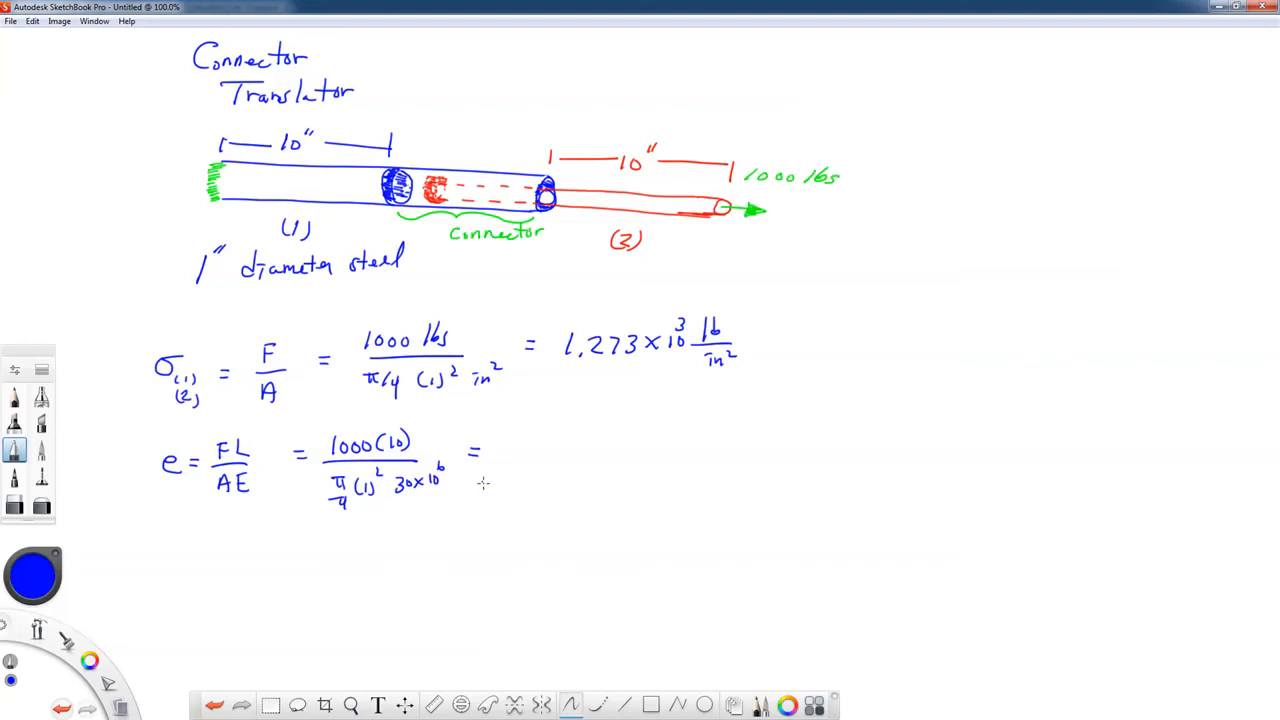
Write the elongation result 424.4×10⁻⁶ in at the end of the elongation equation.
{"action": "mouse_move", "coordinate": [510, 444]}
{"action": "left_mouse_down"}
{"action": "mouse_move", "coordinate": [514, 462]}
{"action": "mouse_move", "coordinate": [550, 455]}
{"action": "left_mouse_up"}
{"action": "mouse_move", "coordinate": [547, 442]}
{"action": "left_mouse_down"}
{"action": "mouse_move", "coordinate": [547, 462]}
{"action": "mouse_move", "coordinate": [595, 460]}
{"action": "left_mouse_up"}
{"action": "left_click", "coordinate": [557, 459]}
{"action": "mouse_move", "coordinate": [595, 446]}
{"action": "left_mouse_down"}
{"action": "mouse_move", "coordinate": [582, 460]}
{"action": "mouse_move", "coordinate": [601, 459]}
{"action": "left_mouse_up"}
{"action": "left_click_drag", "start_coordinate": [609, 448], "coordinate": [612, 436]}
{"action": "mouse_move", "coordinate": [622, 428]}
{"action": "left_mouse_down"}
{"action": "mouse_move", "coordinate": [621, 440]}
{"action": "mouse_move", "coordinate": [667, 452]}
{"action": "left_mouse_up"}
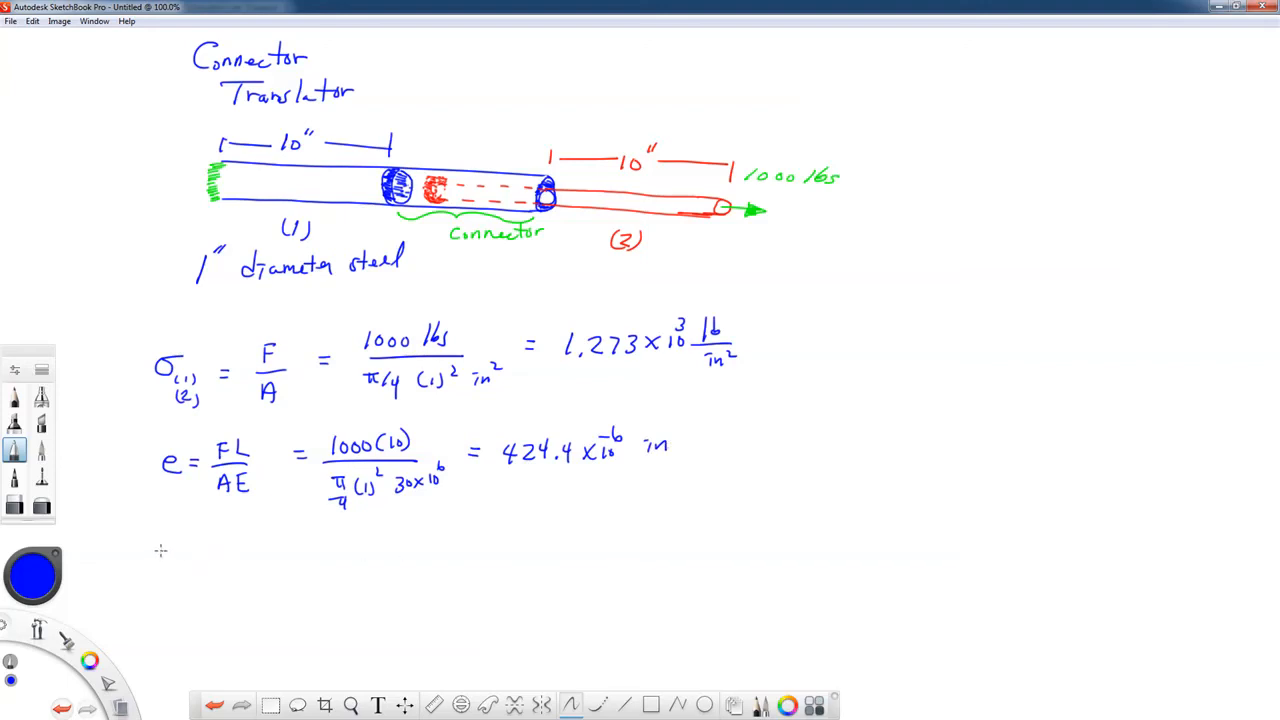
Below the elongation equation, write the combined elongation of both beams as 2e = 848.8×10⁻⁶ in.
{"action": "mouse_move", "coordinate": [153, 551]}
{"action": "left_mouse_down"}
{"action": "mouse_move", "coordinate": [170, 566]}
{"action": "mouse_move", "coordinate": [213, 559]}
{"action": "left_mouse_up"}
{"action": "left_click_drag", "start_coordinate": [203, 566], "coordinate": [213, 566]}
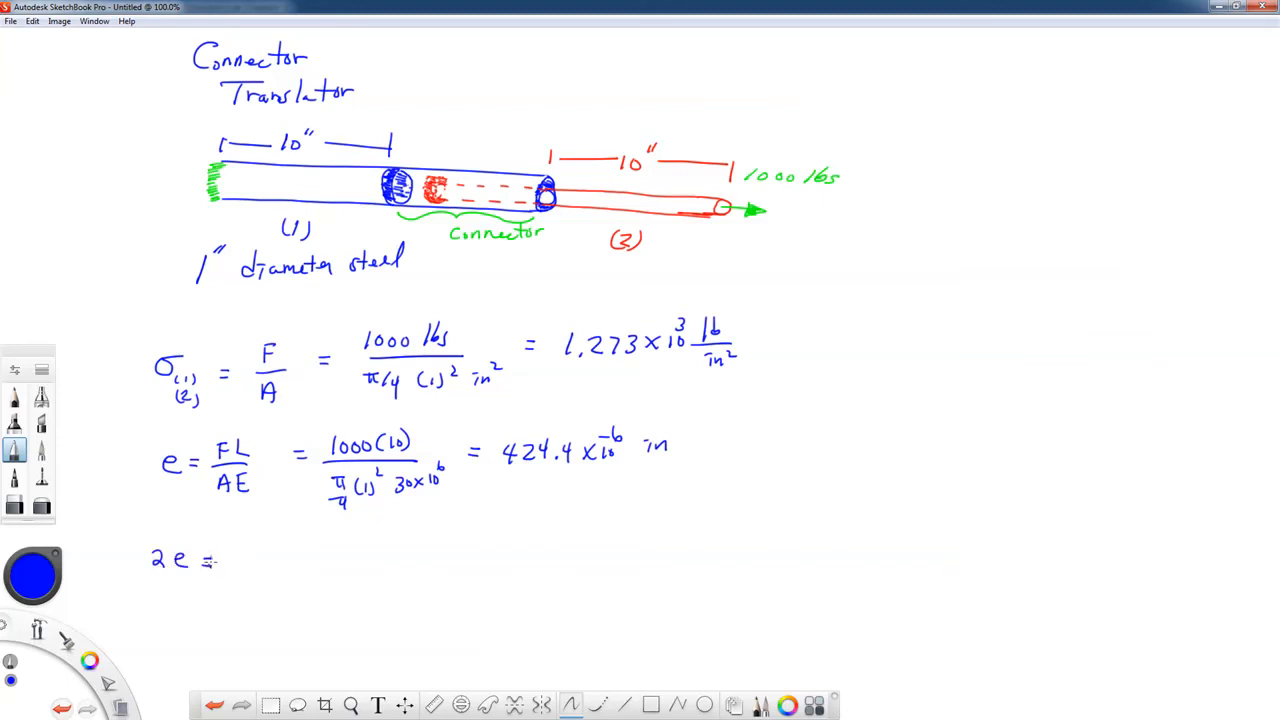
{"action": "mouse_move", "coordinate": [244, 551]}
{"action": "left_mouse_down"}
{"action": "mouse_move", "coordinate": [240, 566]}
{"action": "mouse_move", "coordinate": [243, 553]}
{"action": "mouse_move", "coordinate": [263, 563]}
{"action": "left_mouse_up"}
{"action": "mouse_move", "coordinate": [258, 553]}
{"action": "left_mouse_down"}
{"action": "mouse_move", "coordinate": [258, 570]}
{"action": "mouse_move", "coordinate": [272, 548]}
{"action": "mouse_move", "coordinate": [300, 566]}
{"action": "mouse_move", "coordinate": [335, 564]}
{"action": "left_mouse_up"}
{"action": "left_click", "coordinate": [286, 567]}
{"action": "left_click_drag", "start_coordinate": [344, 549], "coordinate": [342, 542]}
{"action": "mouse_move", "coordinate": [352, 536]}
{"action": "left_mouse_down"}
{"action": "mouse_move", "coordinate": [348, 548]}
{"action": "mouse_move", "coordinate": [390, 556]}
{"action": "left_mouse_up"}
{"action": "left_click", "coordinate": [374, 545]}
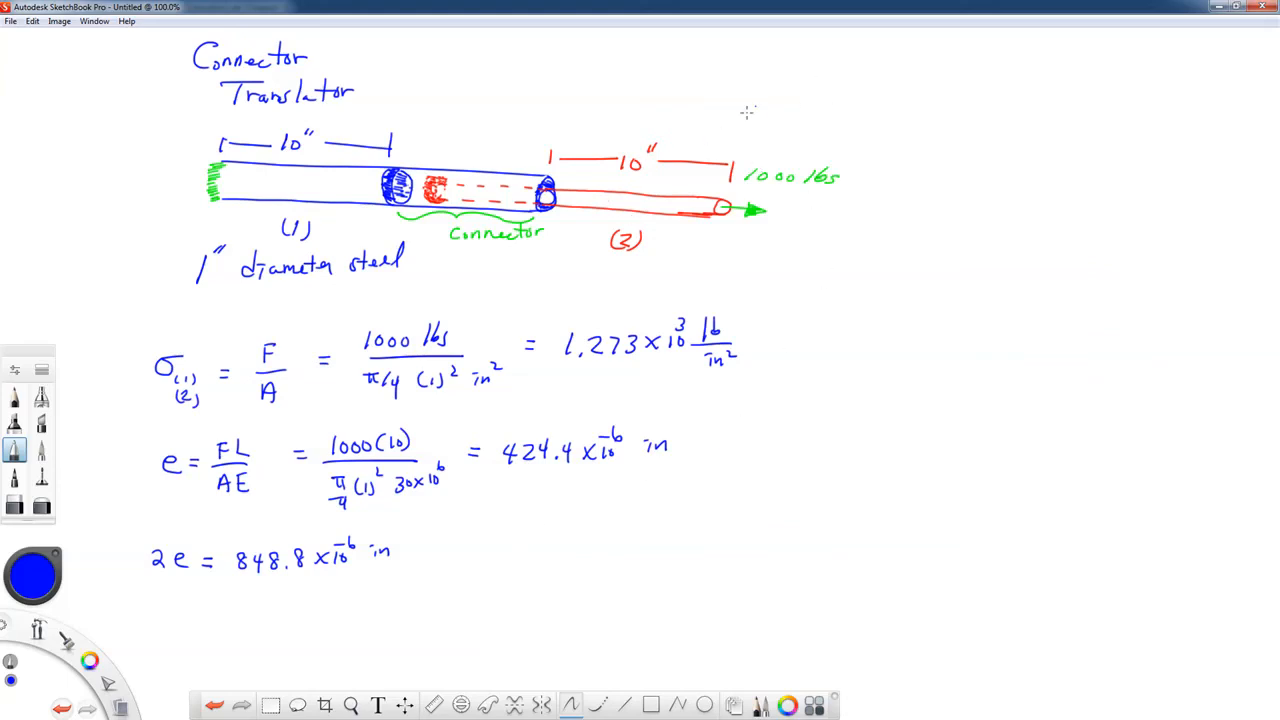
Above the loaded end, draw a displacement arrow starting at a hatched reference line and write u = 2e + 1 = 1 + 848.8×10⁻⁶ in.
{"action": "left_click_drag", "start_coordinate": [727, 106], "coordinate": [727, 138]}
{"action": "mouse_move", "coordinate": [724, 110]}
{"action": "left_mouse_down"}
{"action": "mouse_move", "coordinate": [717, 138]}
{"action": "mouse_move", "coordinate": [803, 106]}
{"action": "mouse_move", "coordinate": [808, 127]}
{"action": "mouse_move", "coordinate": [910, 118]}
{"action": "mouse_move", "coordinate": [903, 127]}
{"action": "left_mouse_up"}
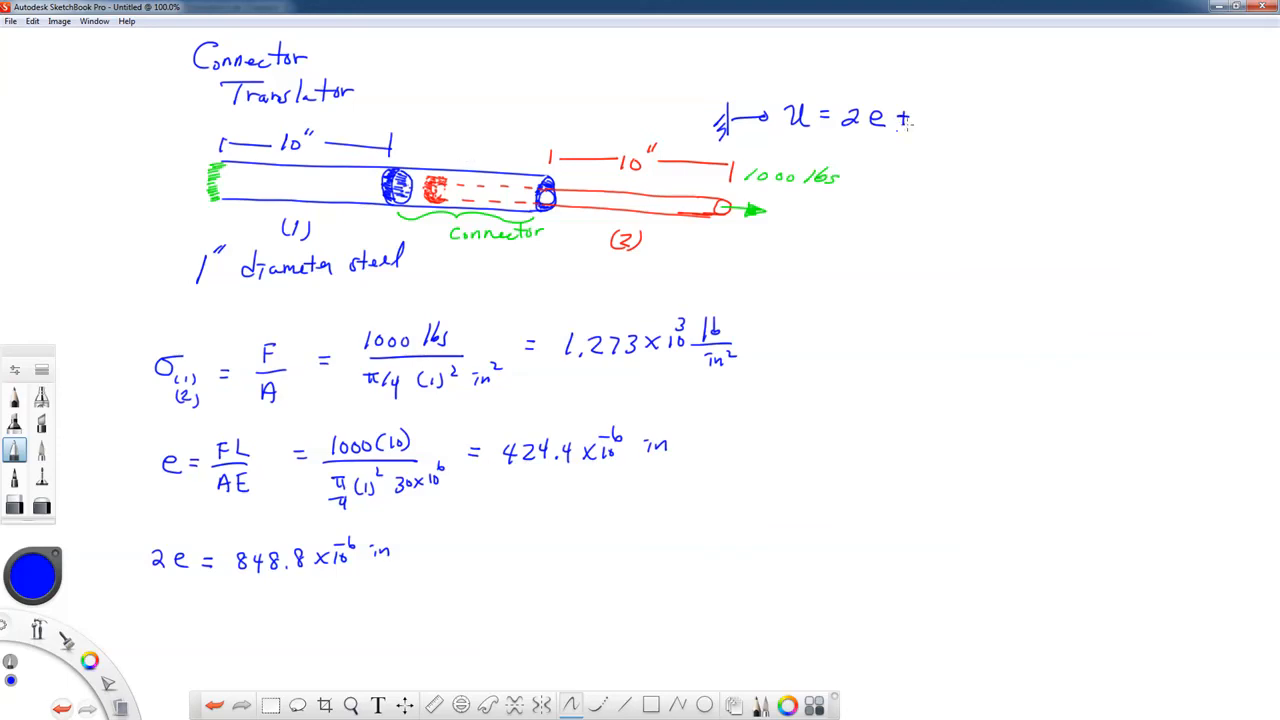
{"action": "left_click_drag", "start_coordinate": [928, 104], "coordinate": [927, 127]}
{"action": "left_click_drag", "start_coordinate": [956, 113], "coordinate": [968, 113]}
{"action": "left_click_drag", "start_coordinate": [956, 120], "coordinate": [968, 120]}
{"action": "left_click_drag", "start_coordinate": [1014, 104], "coordinate": [1011, 121]}
{"action": "left_click_drag", "start_coordinate": [1028, 115], "coordinate": [1040, 114]}
{"action": "mouse_move", "coordinate": [1034, 108]}
{"action": "left_mouse_down"}
{"action": "mouse_move", "coordinate": [1034, 120]}
{"action": "mouse_move", "coordinate": [1064, 99]}
{"action": "mouse_move", "coordinate": [1082, 112]}
{"action": "mouse_move", "coordinate": [1147, 104]}
{"action": "left_mouse_up"}
{"action": "mouse_move", "coordinate": [1140, 89]}
{"action": "left_mouse_down"}
{"action": "mouse_move", "coordinate": [1164, 96]}
{"action": "mouse_move", "coordinate": [1107, 113]}
{"action": "left_mouse_up"}
{"action": "left_click", "coordinate": [1101, 112]}
{"action": "left_click_drag", "start_coordinate": [1177, 94], "coordinate": [1195, 100]}
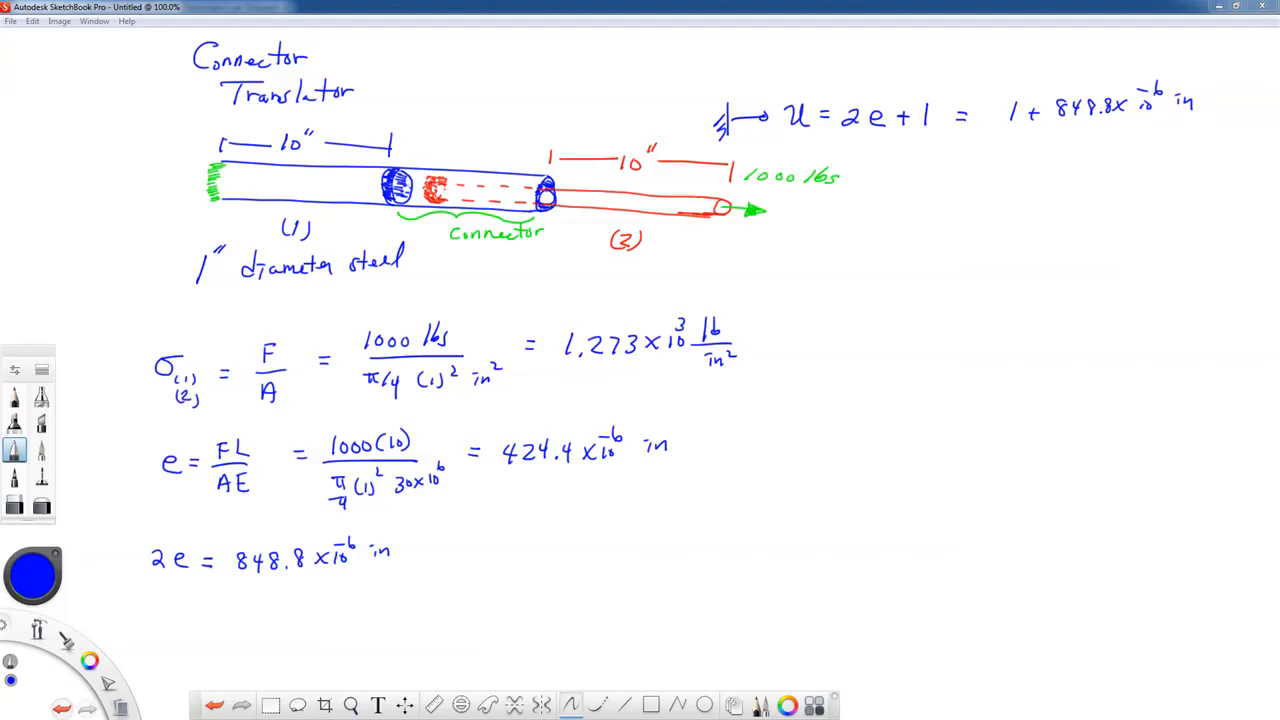
Switch to Abaqus/CAE and open the results of Job-2.
{"action": "key", "text": "alt+Tab"}
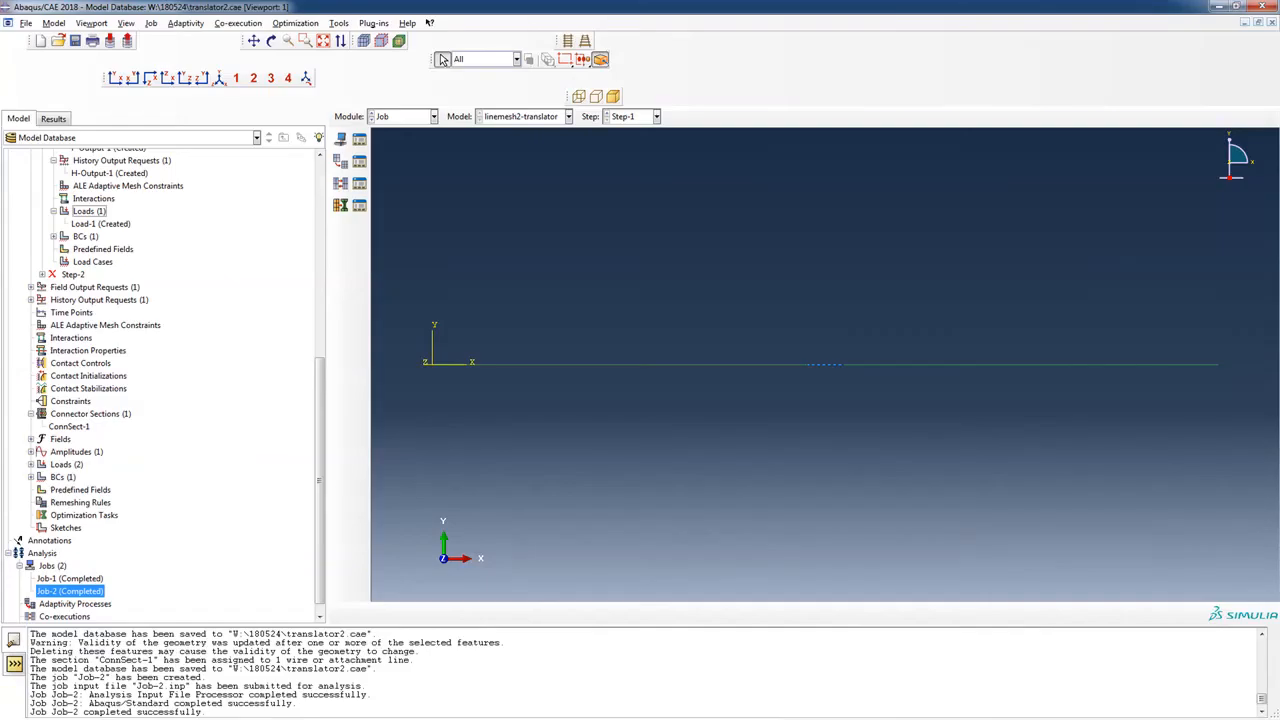
{"action": "right_click", "coordinate": [80, 591]}
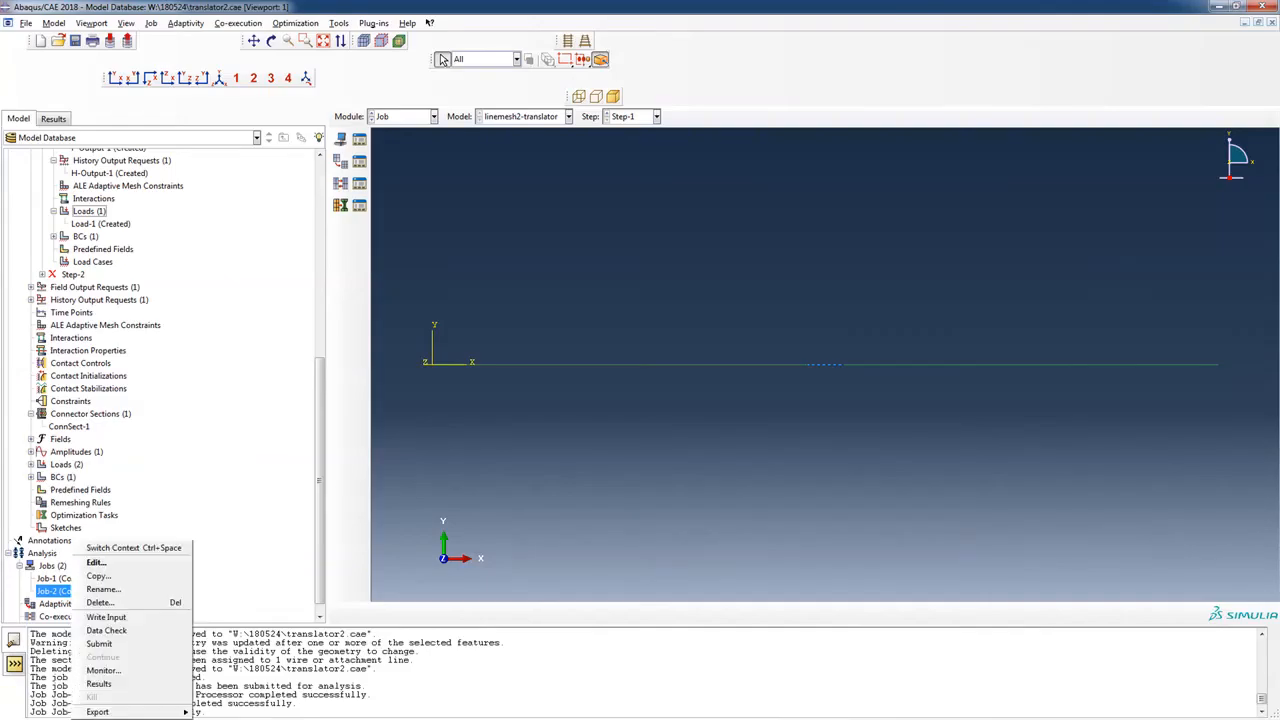
{"action": "left_click", "coordinate": [99, 684]}
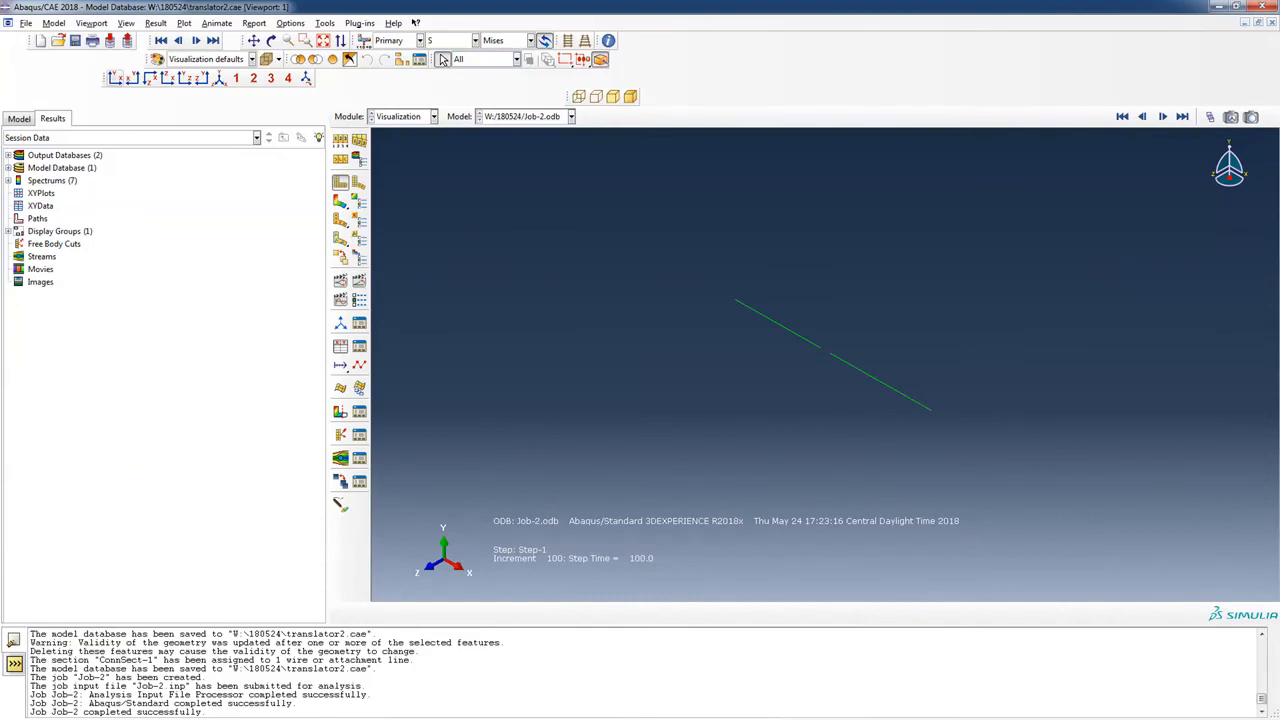
Show the Mises stress contours on the deformed shape in the XY view and animate their time history, comparing with the hand calculation.
{"action": "left_click", "coordinate": [115, 78]}
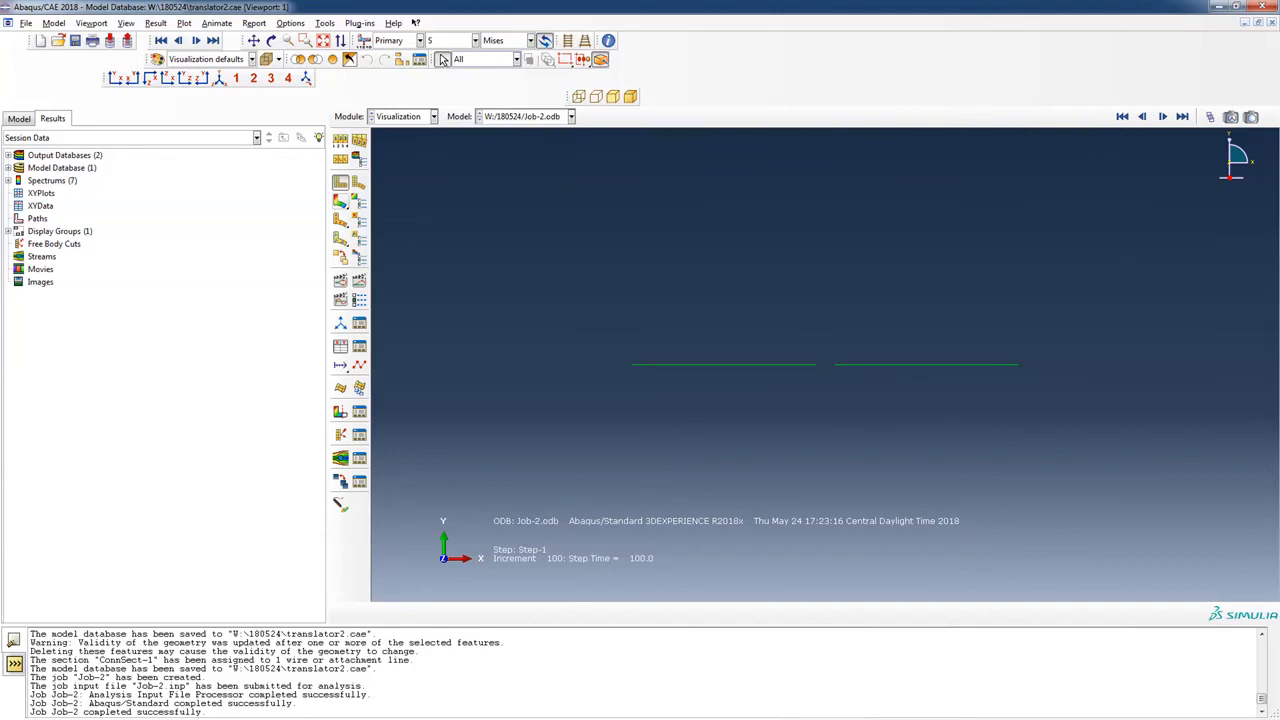
{"action": "left_click", "coordinate": [341, 201]}
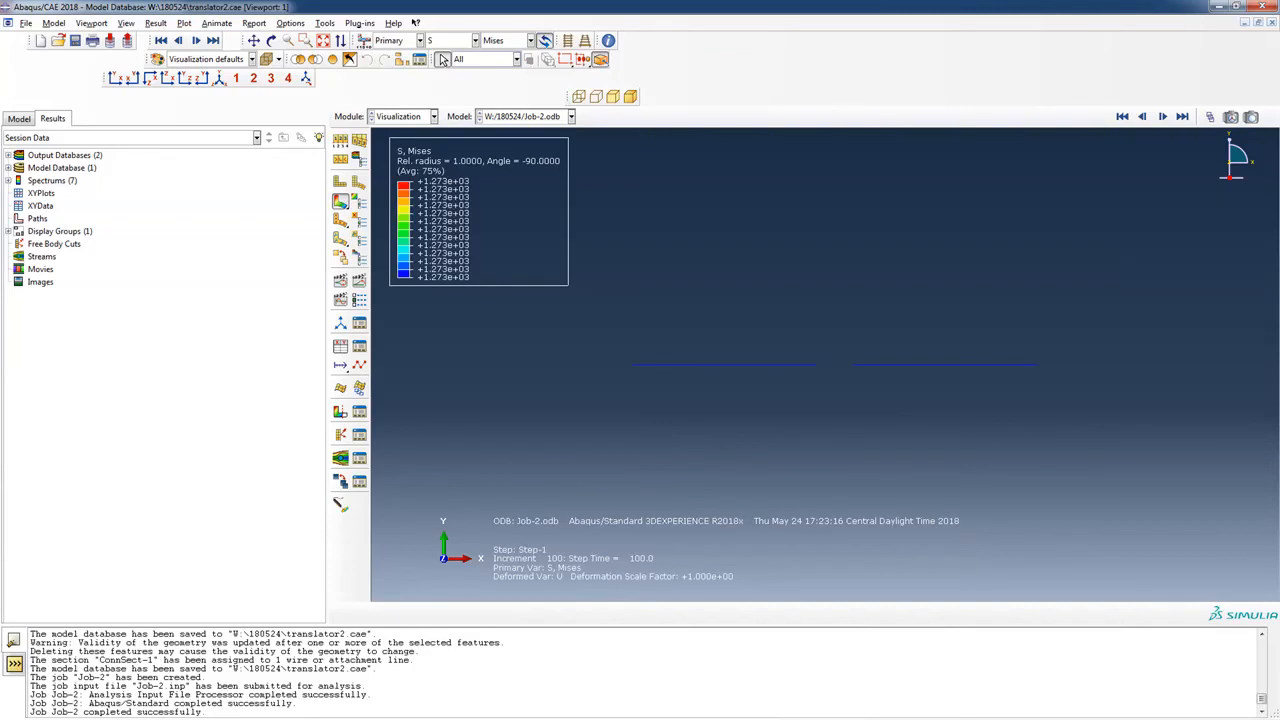
{"action": "left_click", "coordinate": [359, 279]}
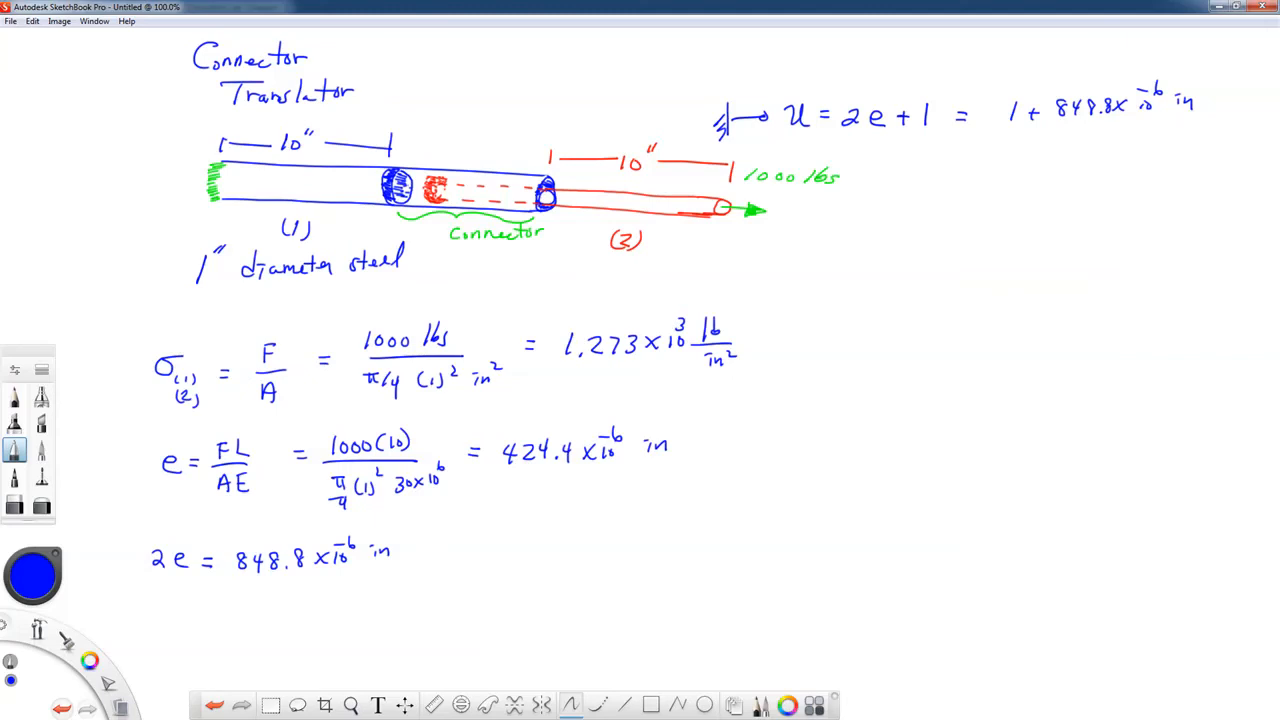
{"action": "left_click", "coordinate": [1218, 7]}
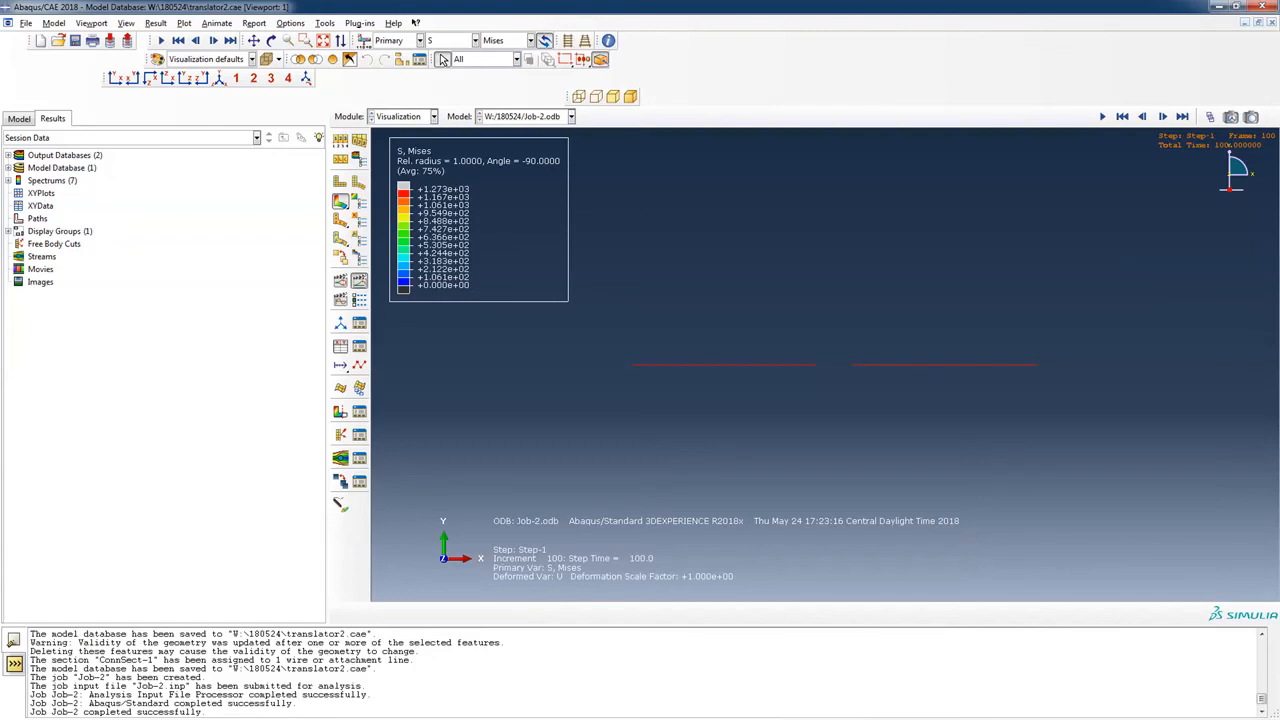
Switch the contour variable to displacement U, component U1, framing both beams closely in the viewport.
{"action": "left_click", "coordinate": [452, 40]}
{"action": "key", "text": "Down"}
{"action": "key", "text": "Return"}
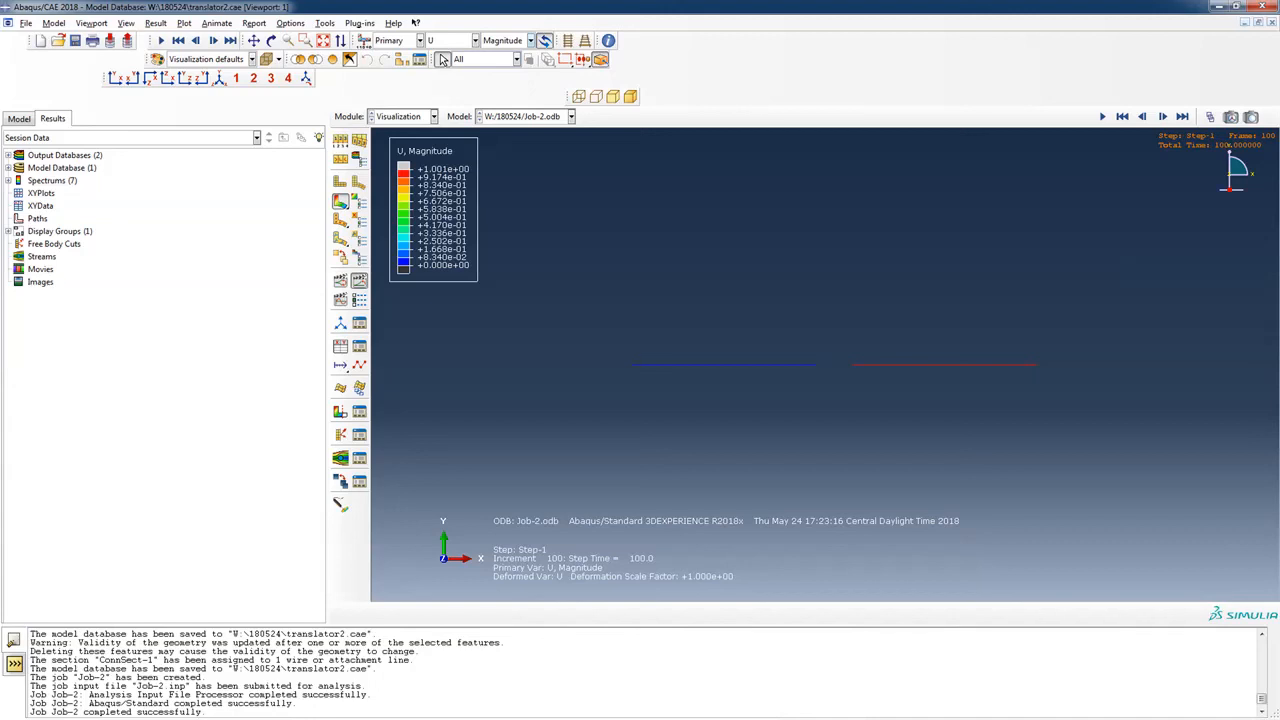
{"action": "left_click", "coordinate": [530, 41]}
{"action": "key", "text": "Return"}
{"action": "left_click", "coordinate": [305, 40]}
{"action": "left_click_drag", "start_coordinate": [593, 310], "coordinate": [1071, 430]}
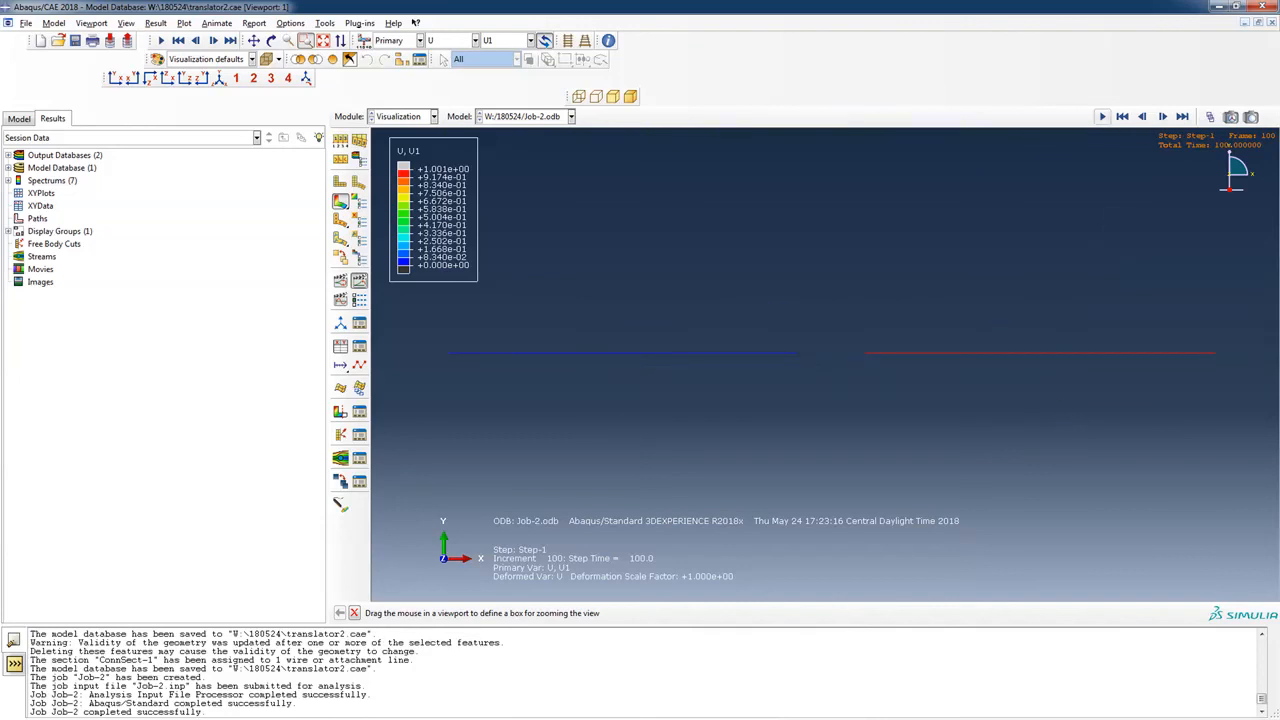
Return to the first frame and animate the U1 displacement over the whole of Step-1.
{"action": "left_click", "coordinate": [1122, 116]}
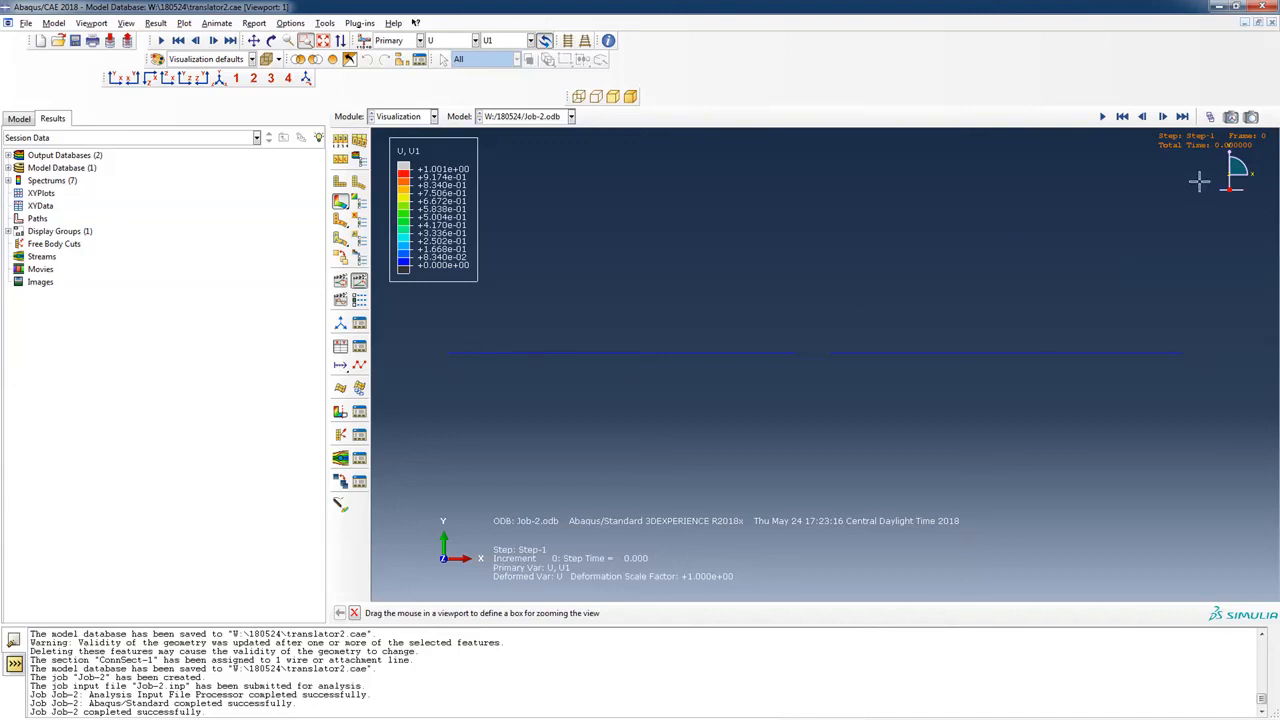
{"action": "left_click", "coordinate": [1102, 116]}
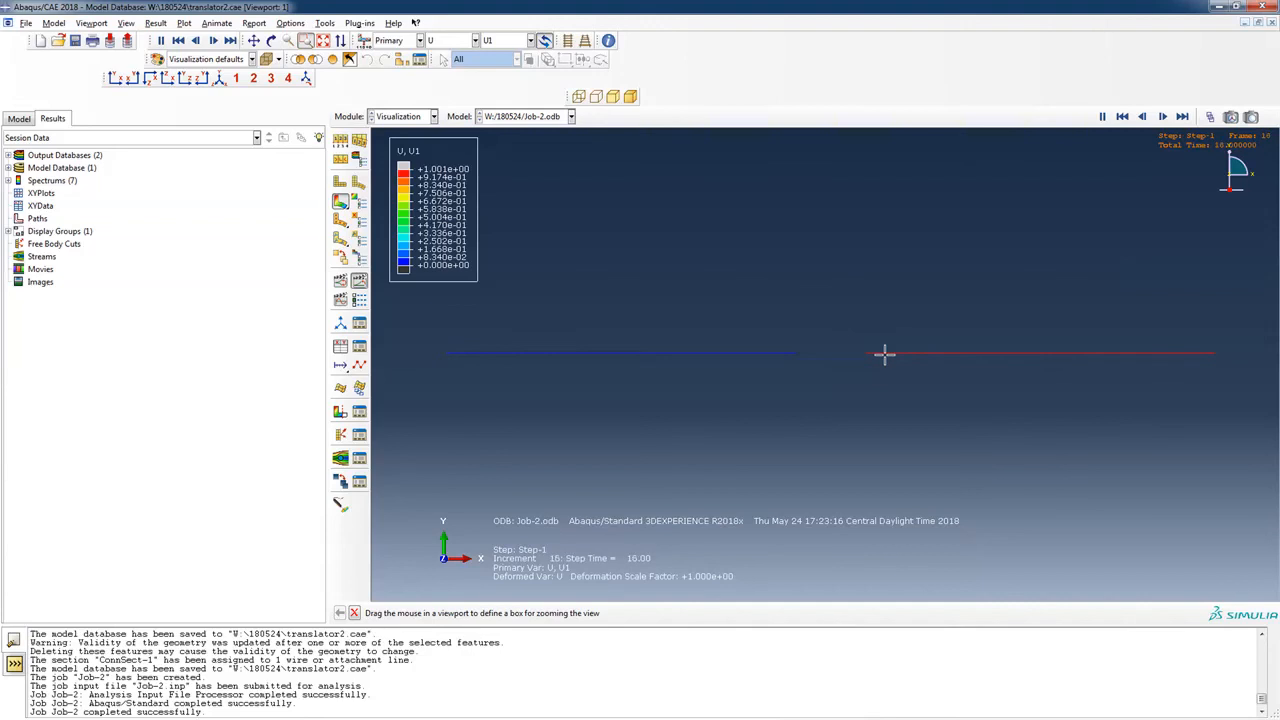
Try to start a Probe values query on the U1 results while the animation is running.
{"action": "left_click", "coordinate": [324, 23]}
{"action": "left_click", "coordinate": [335, 38]}
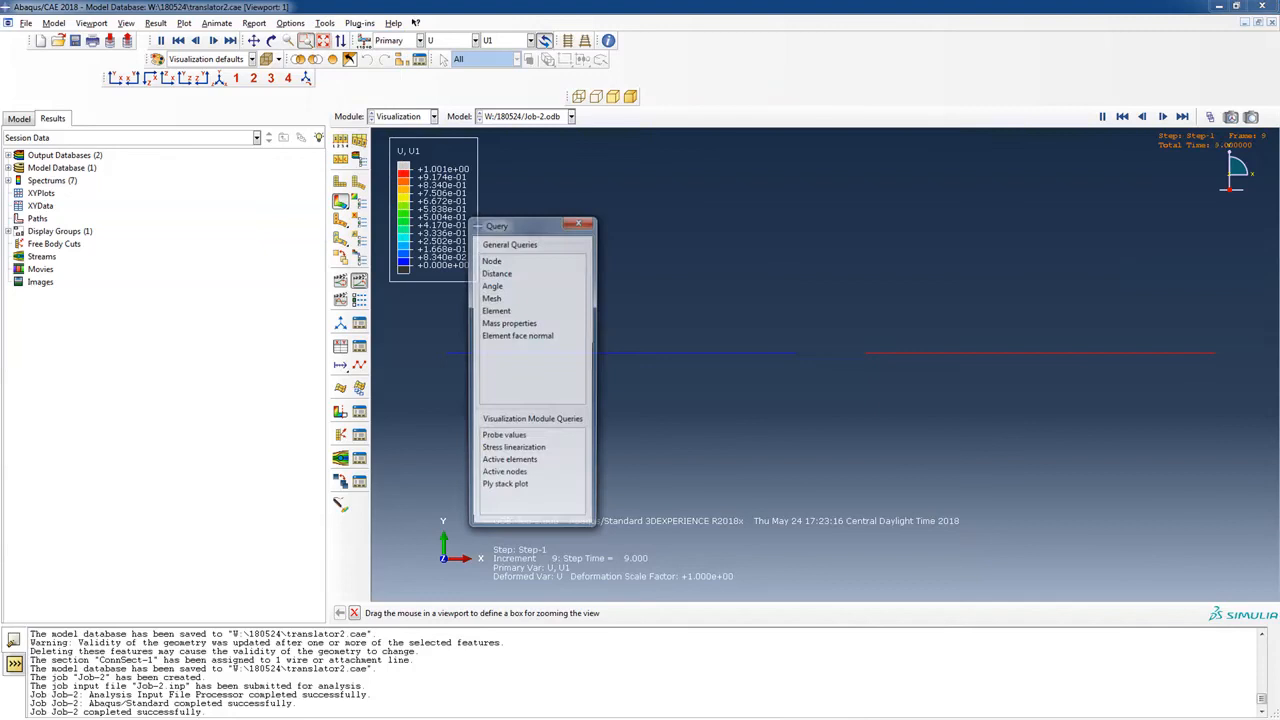
{"action": "left_click", "coordinate": [492, 260]}
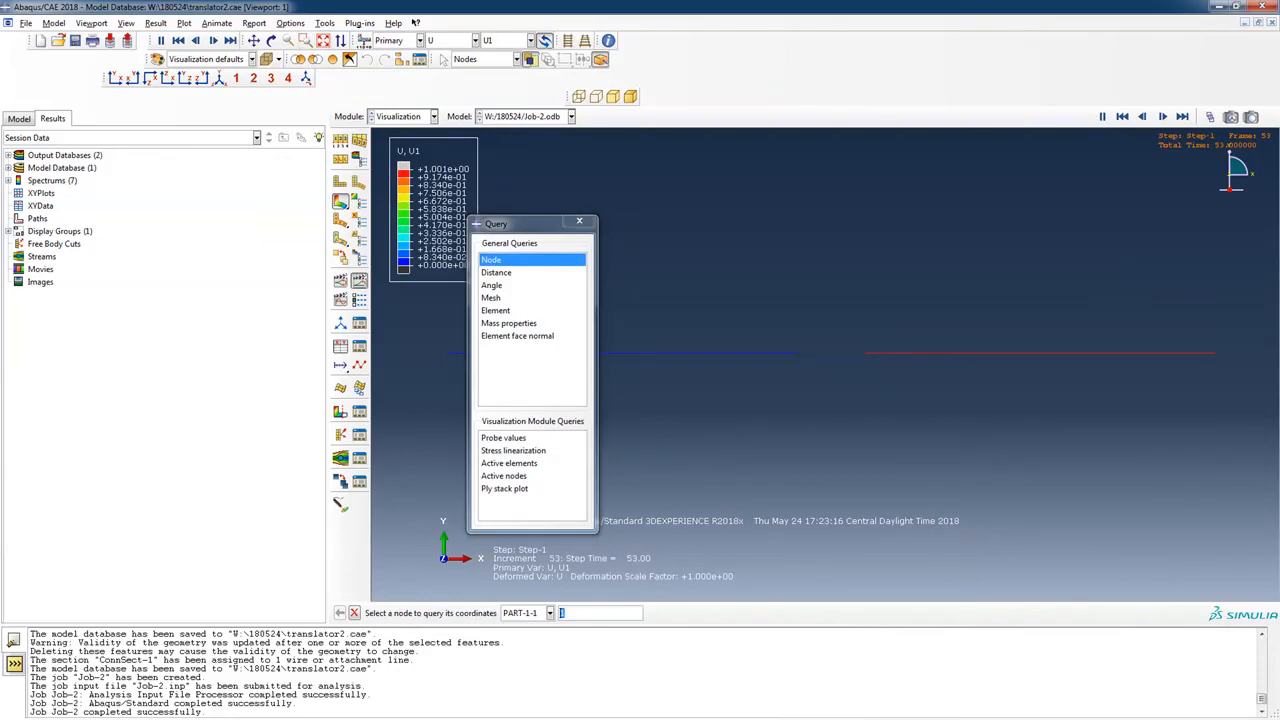
{"action": "left_click", "coordinate": [504, 438]}
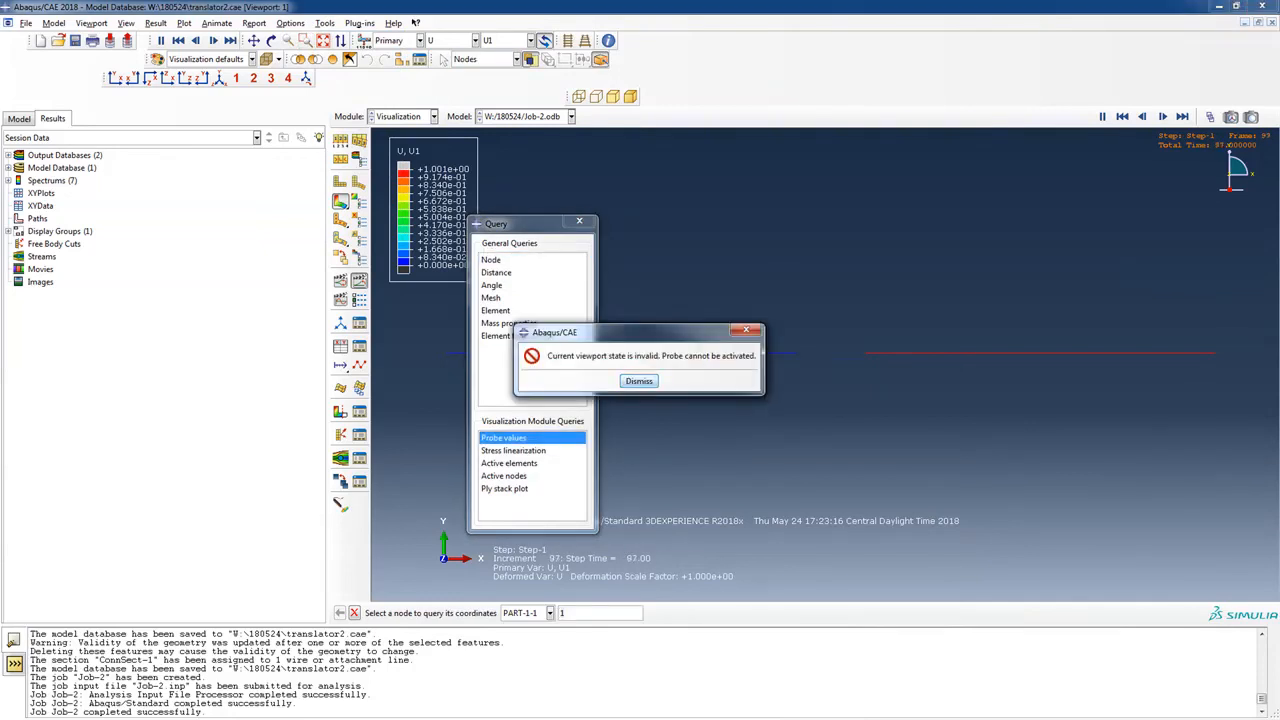
{"action": "key", "text": "Return"}
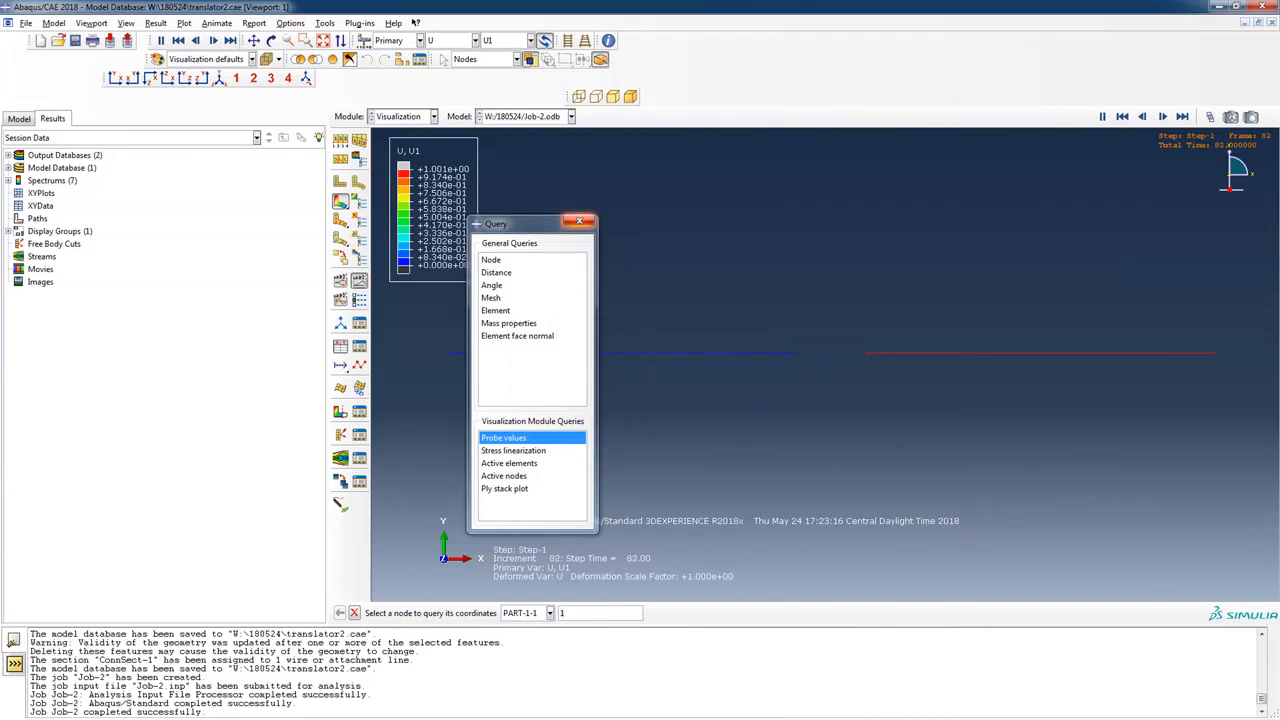
{"action": "left_click", "coordinate": [579, 221]}
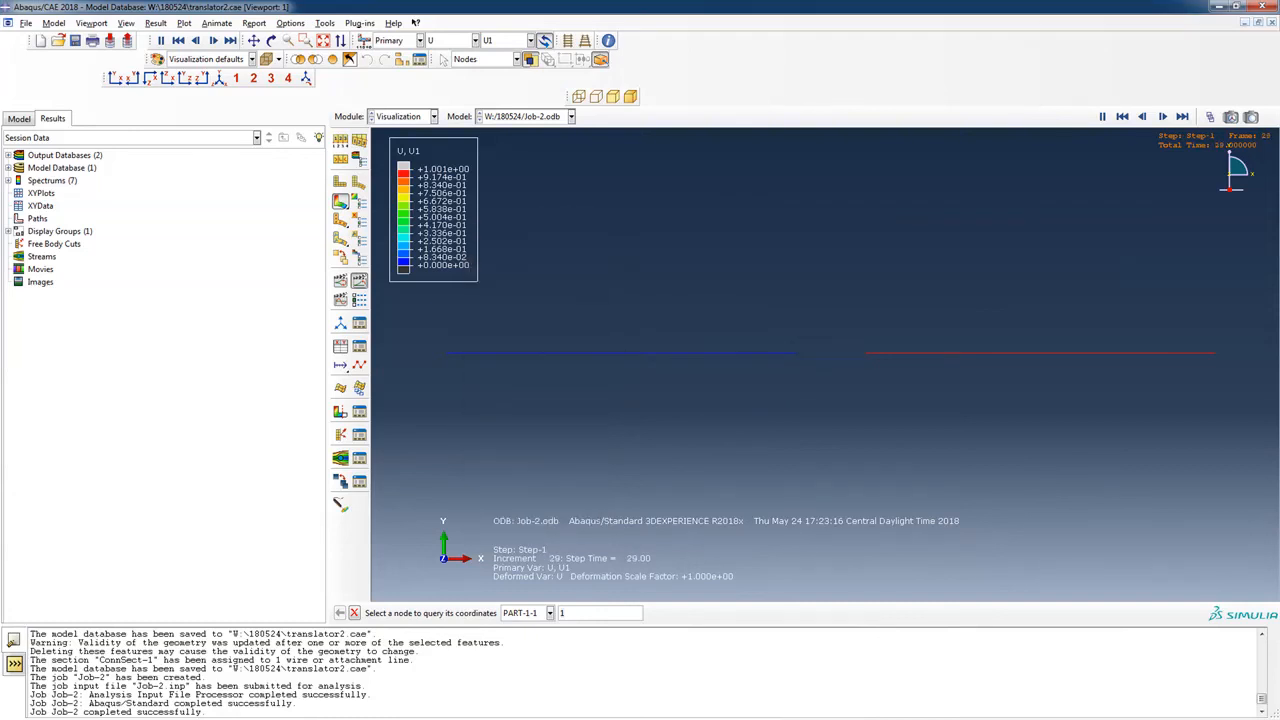
{"action": "key", "text": "alt+t"}
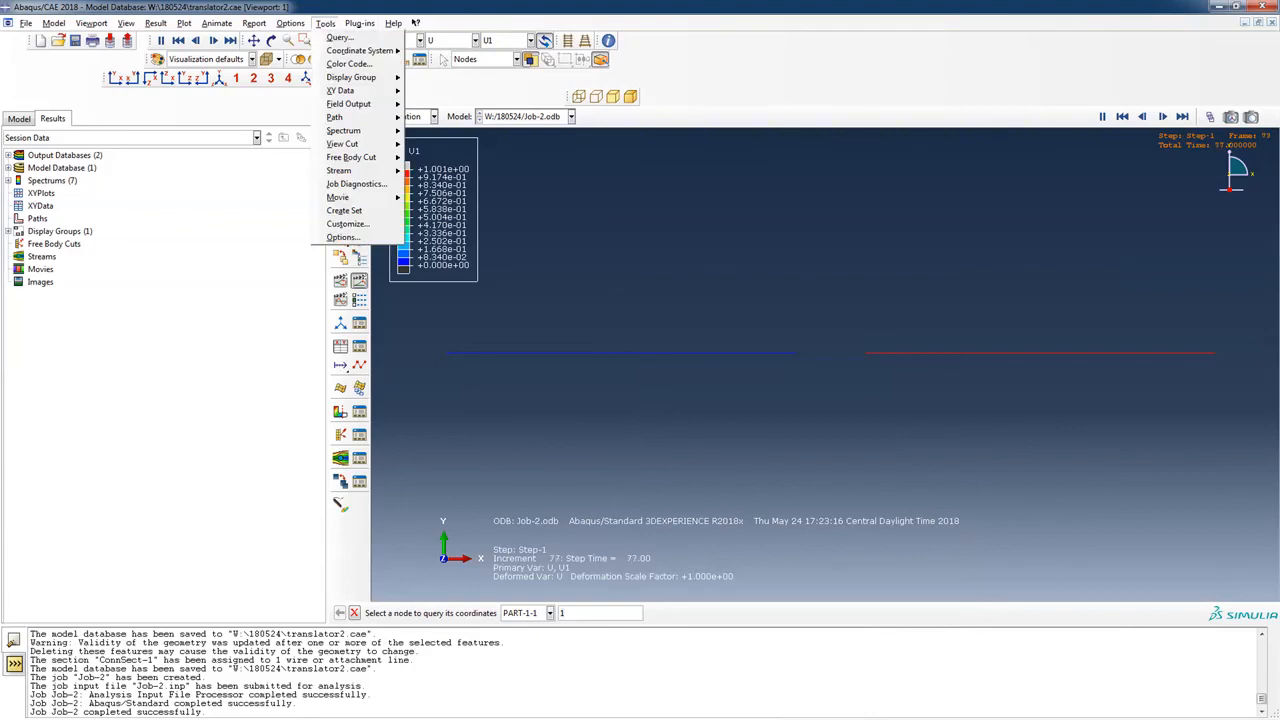
{"action": "key", "text": "Return"}
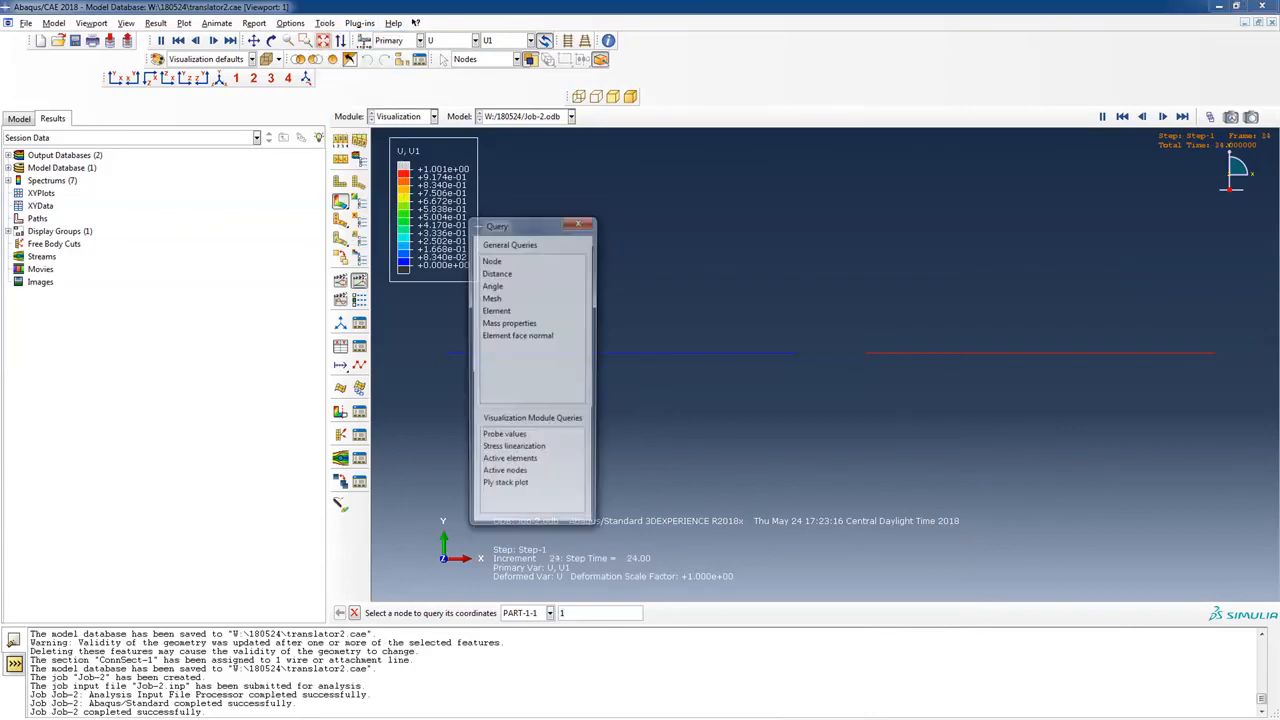
{"action": "left_click", "coordinate": [504, 438]}
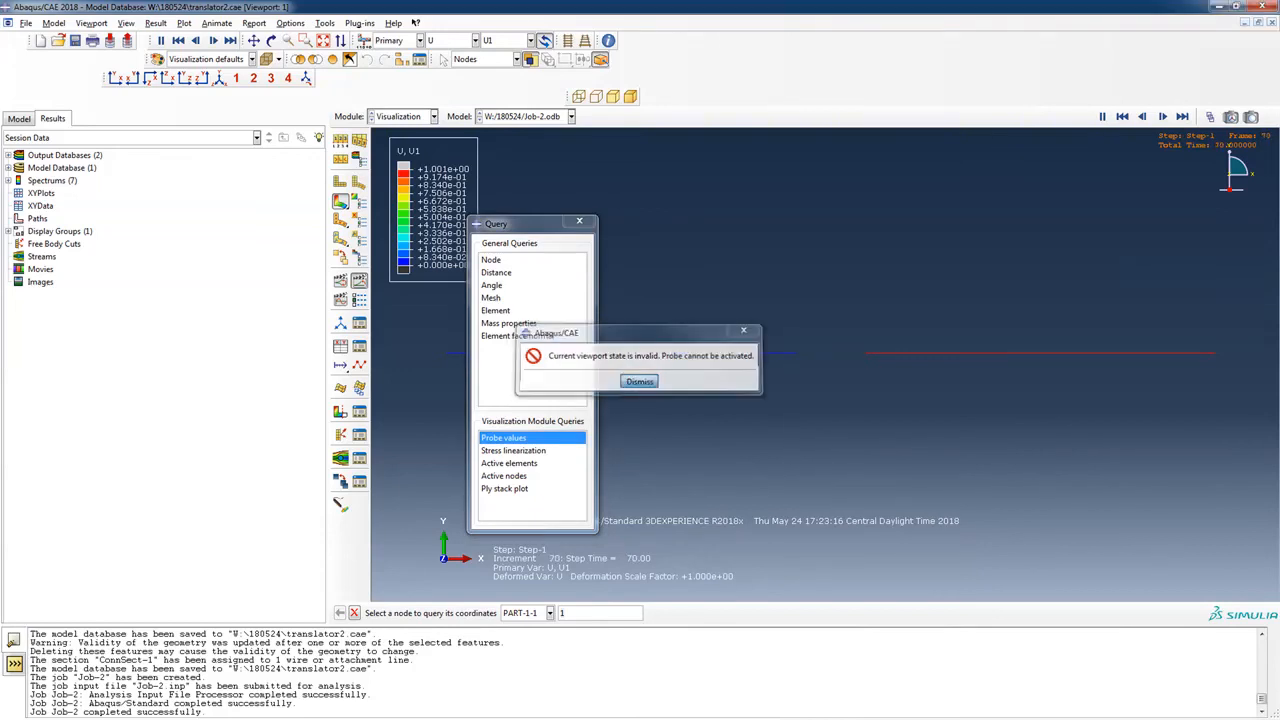
{"action": "key", "text": "Return"}
{"action": "left_click", "coordinate": [579, 221]}
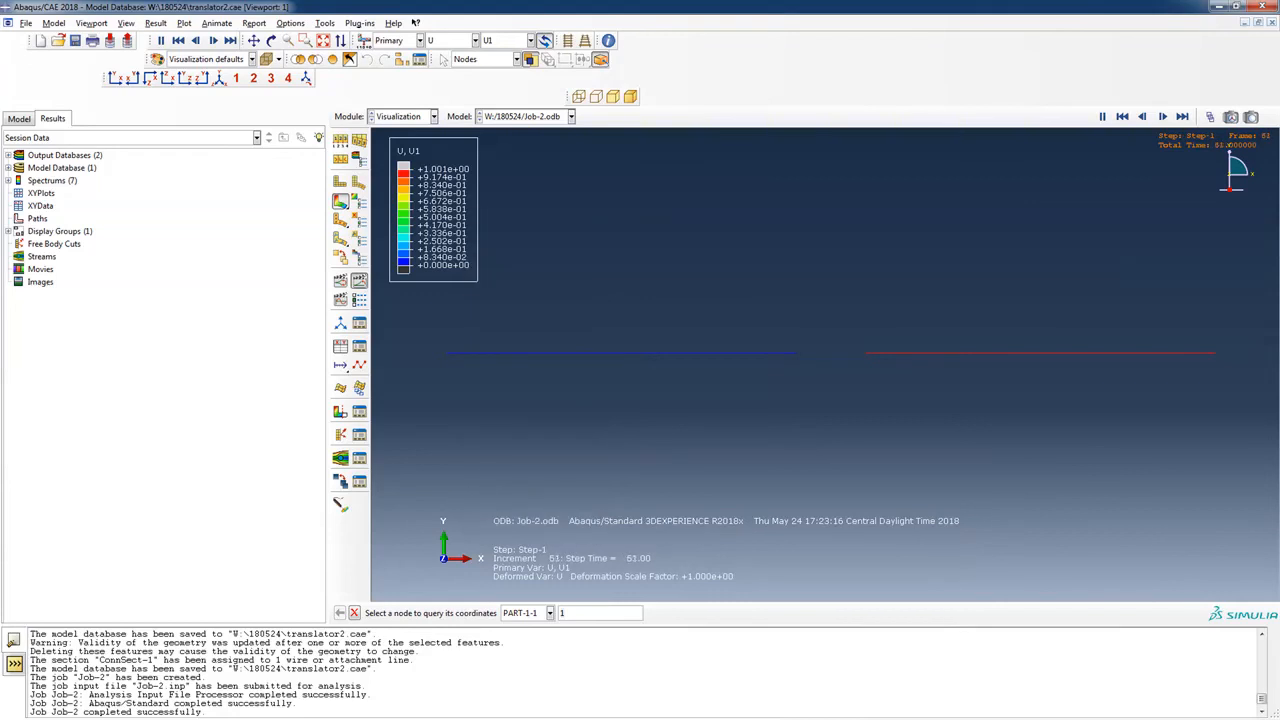
Stop the animation, go to frame 1 and probe the U1 displacement at the loaded end node.
{"action": "left_click", "coordinate": [1122, 117]}
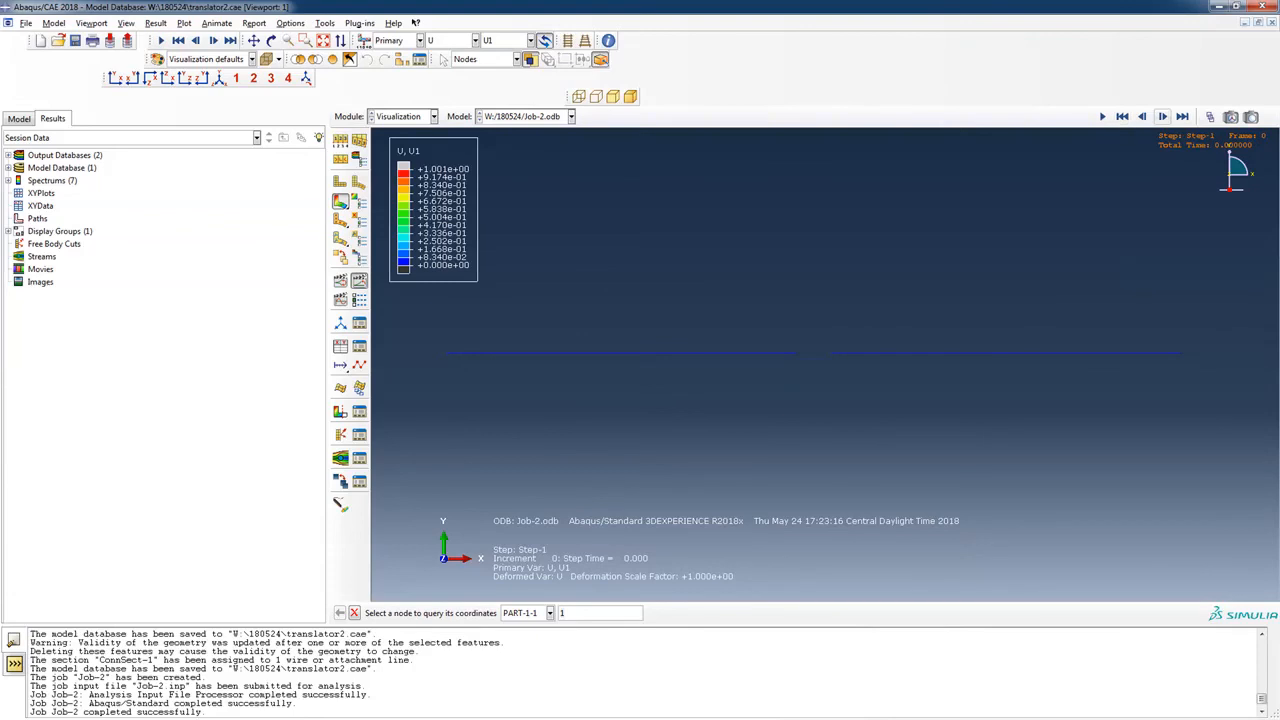
{"action": "left_click", "coordinate": [1162, 117]}
{"action": "left_click", "coordinate": [325, 23]}
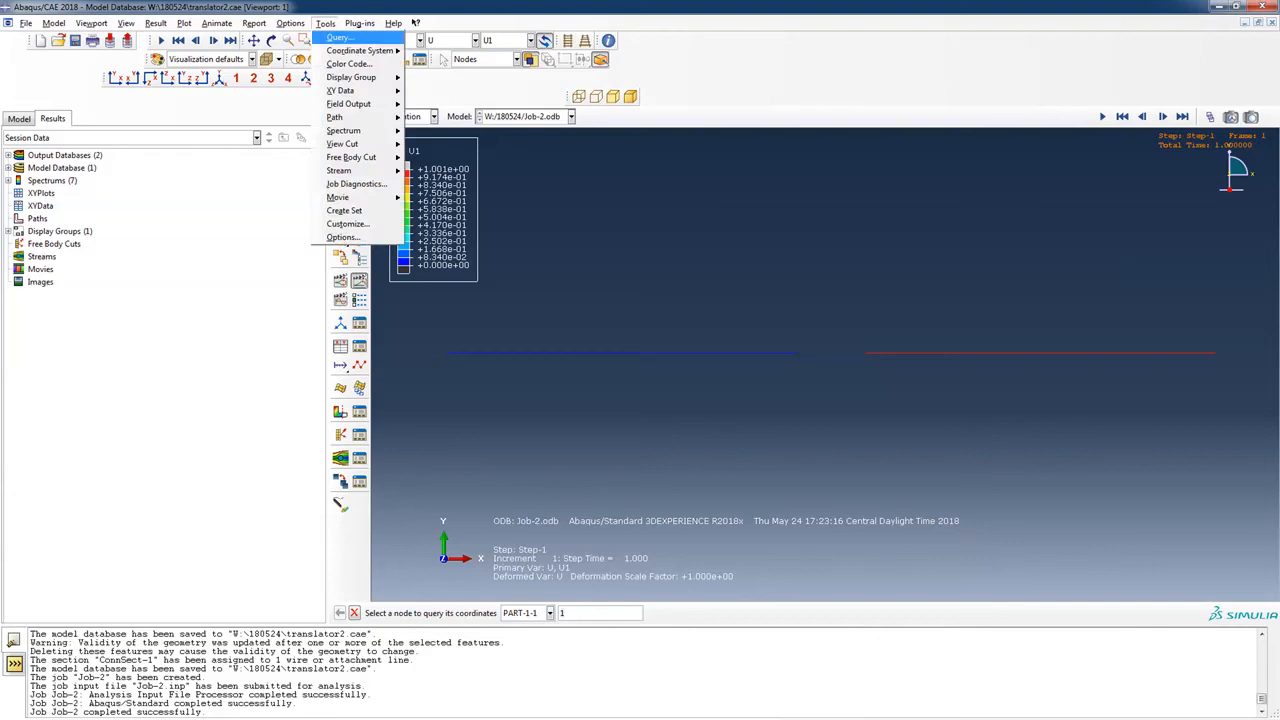
{"action": "left_click", "coordinate": [341, 37]}
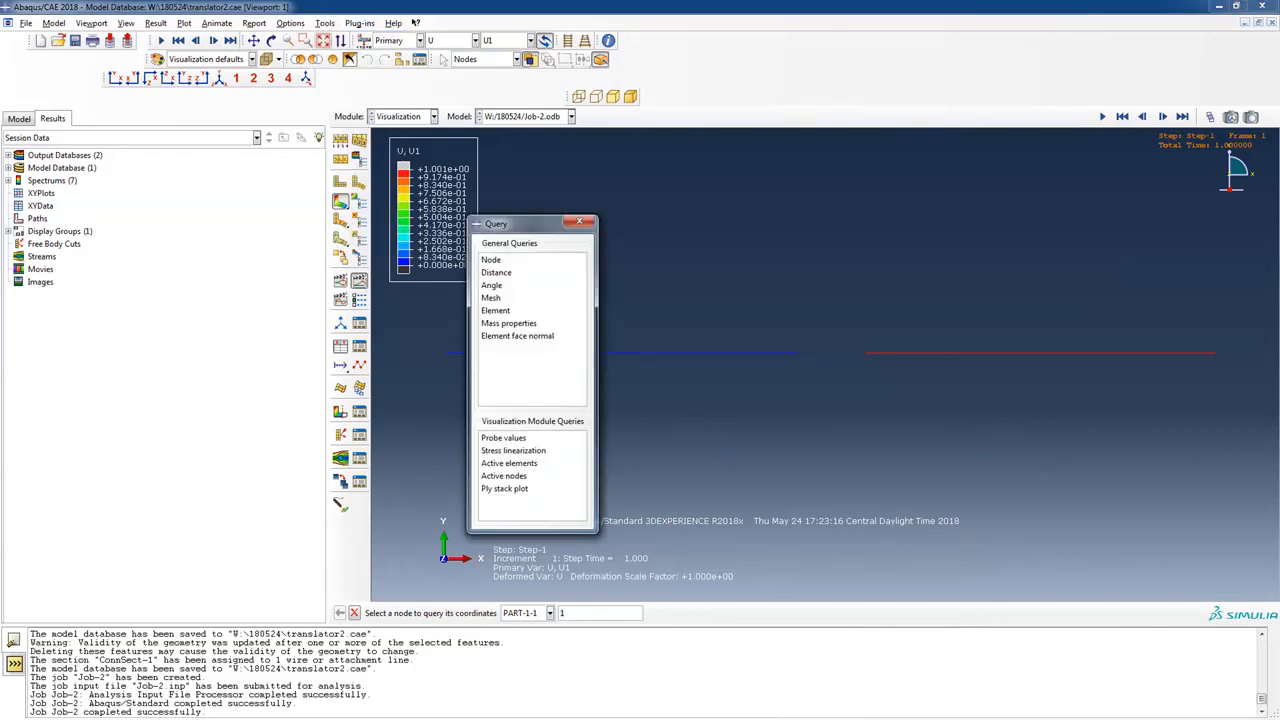
{"action": "left_click", "coordinate": [504, 438]}
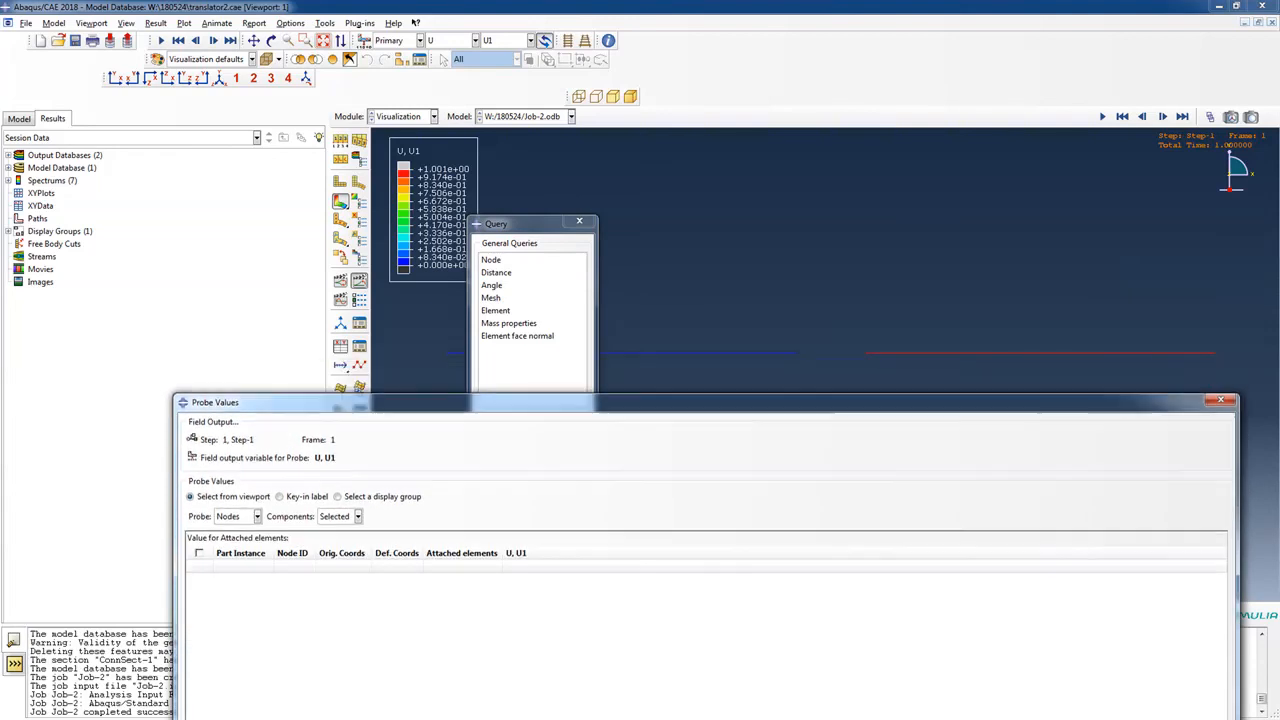
{"action": "left_click", "coordinate": [1215, 352]}
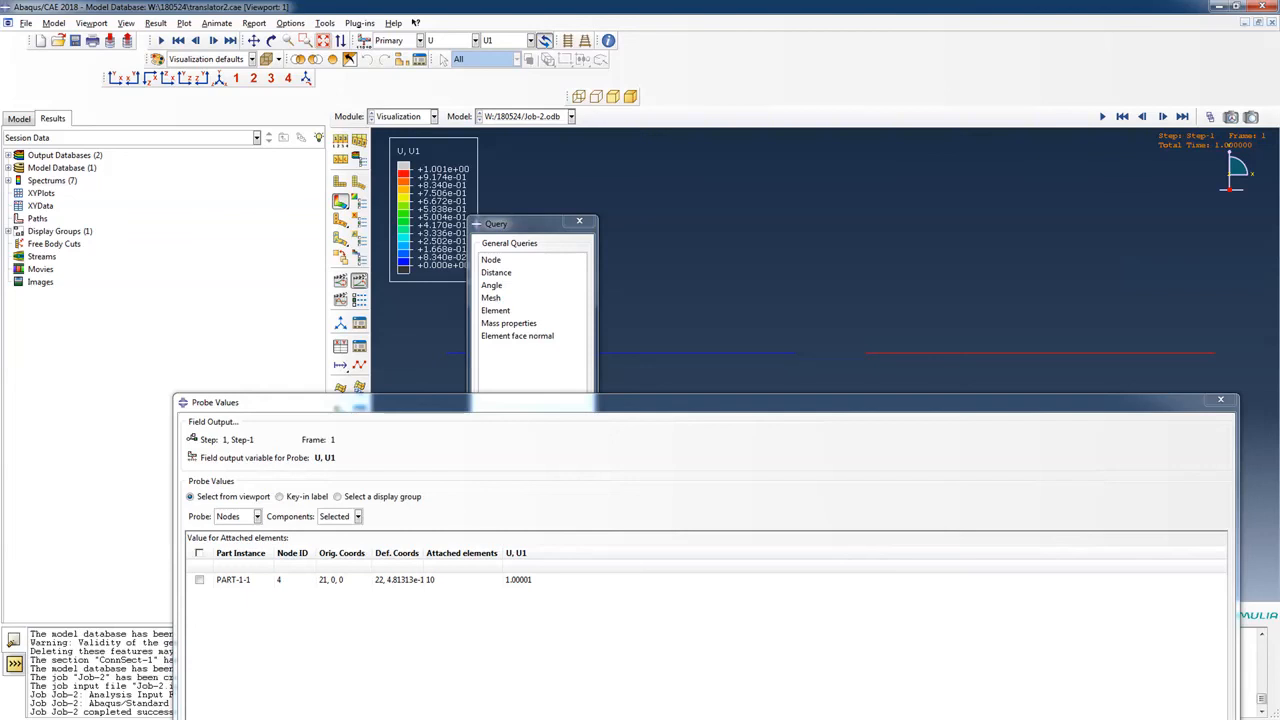
Probe U1 at the loaded end node in the last frame, and clear the listed probe values.
{"action": "left_click", "coordinate": [1182, 116]}
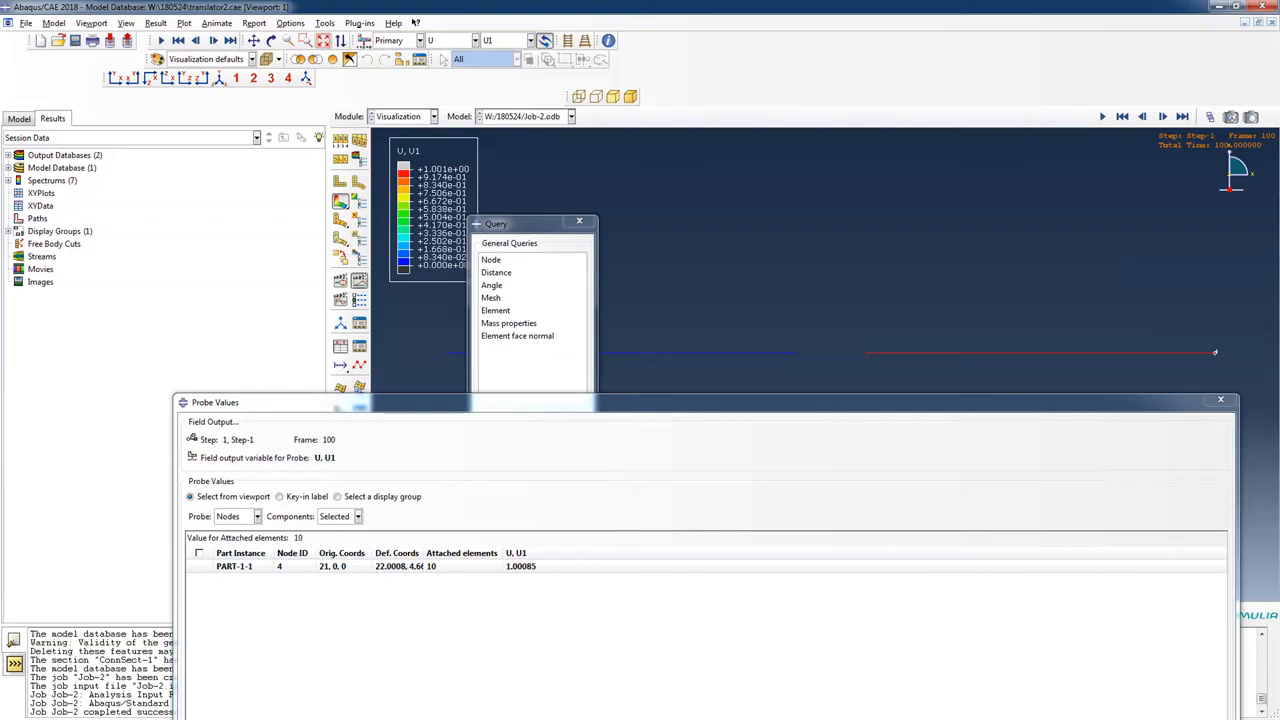
{"action": "left_click", "coordinate": [1215, 352]}
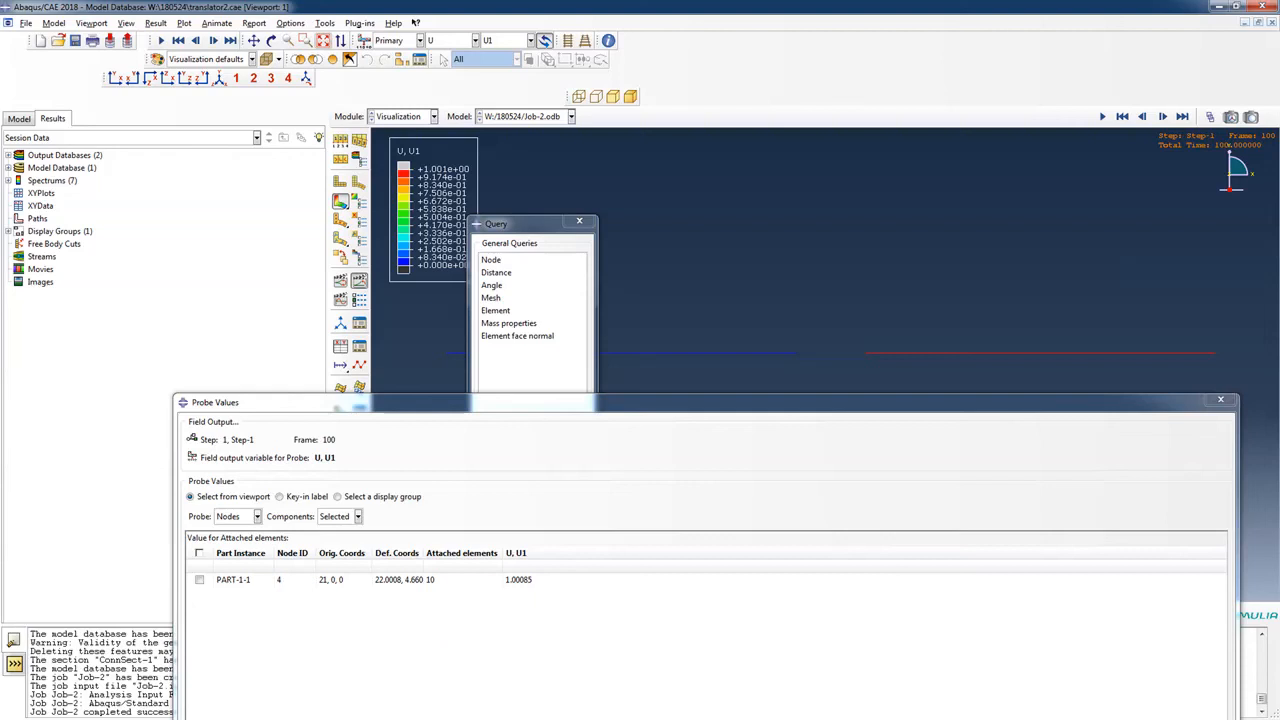
{"action": "left_click", "coordinate": [1220, 400]}
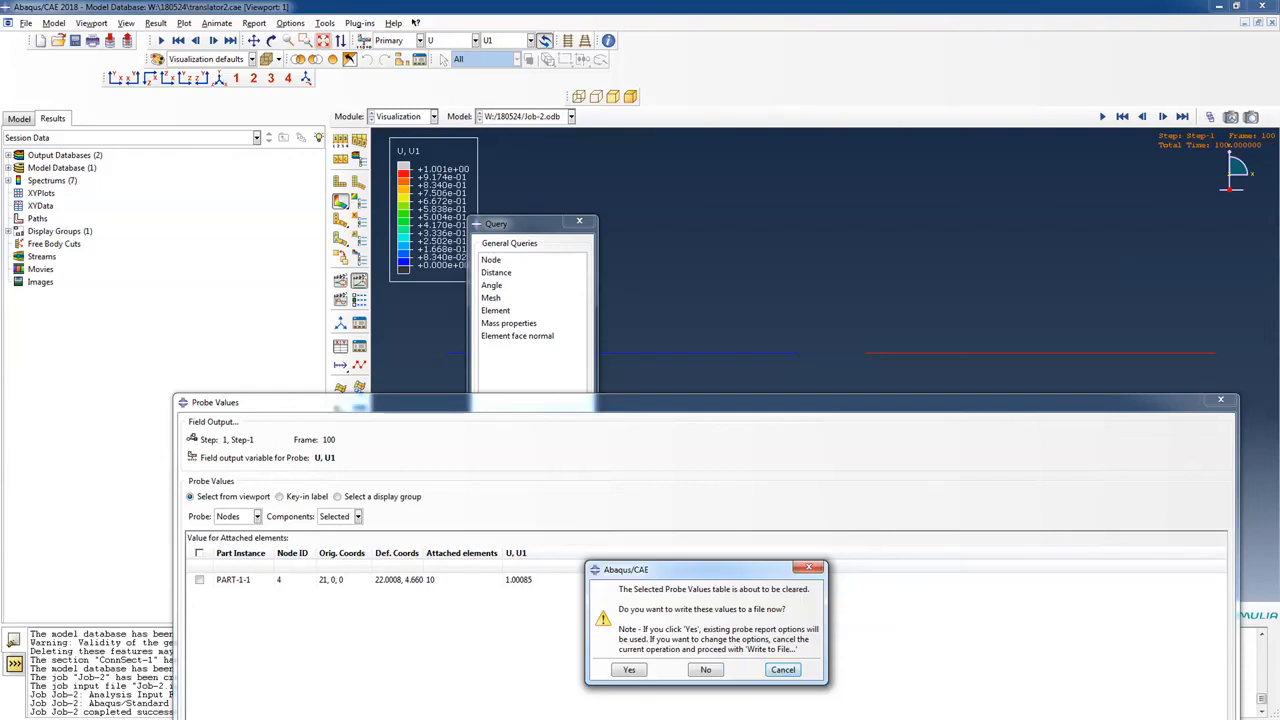
{"action": "left_click", "coordinate": [783, 669]}
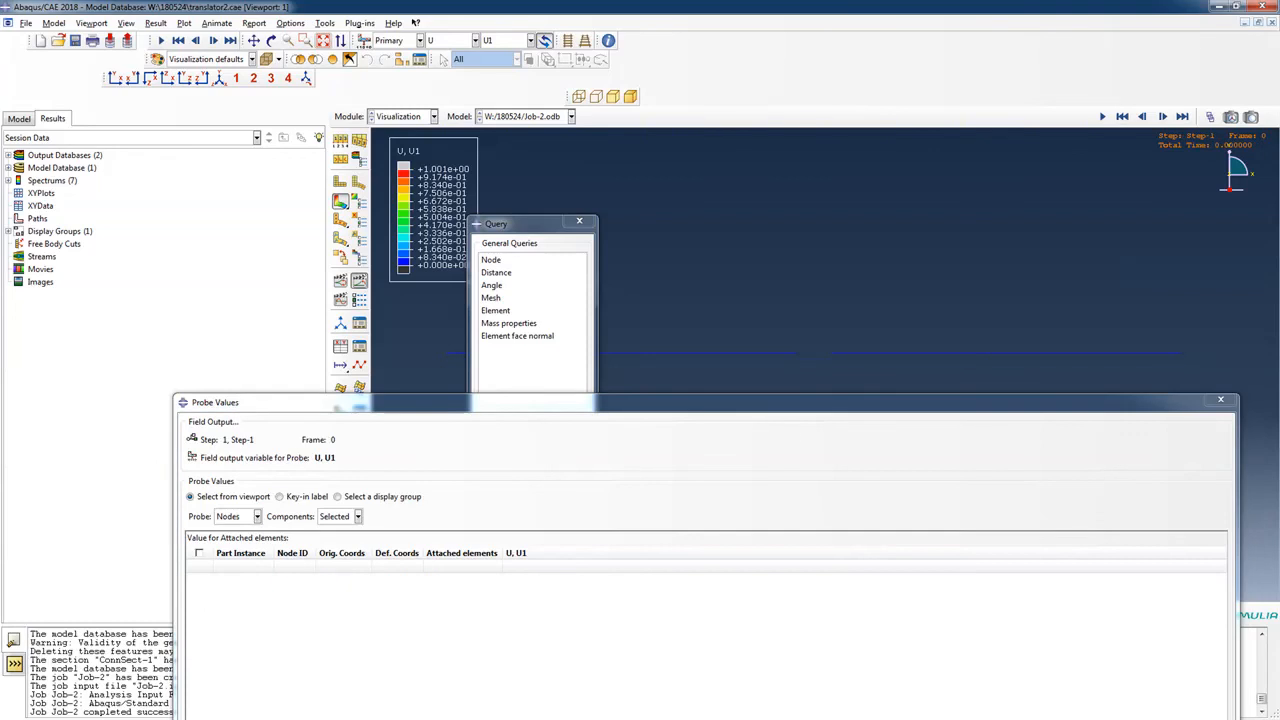
Probe U1 at the connector-side end of the loaded beam in frames 0, 1 and 2.
{"action": "left_click", "coordinate": [831, 352]}
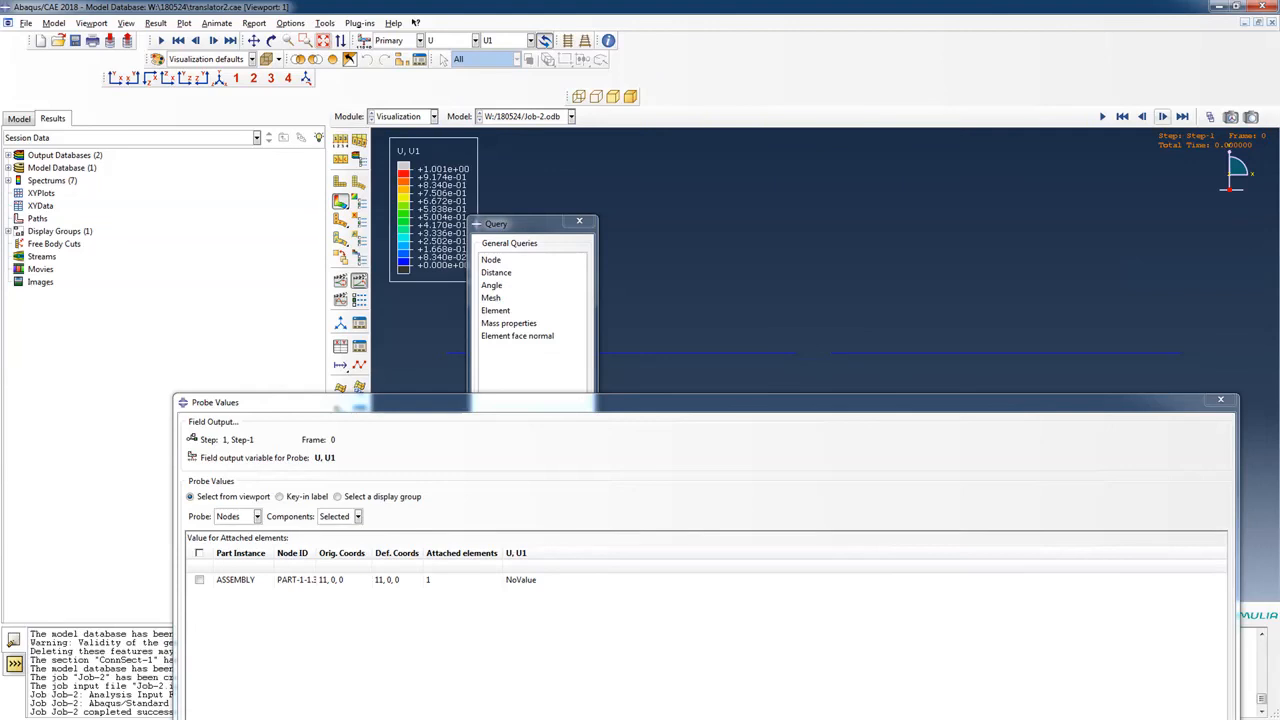
{"action": "left_click", "coordinate": [1162, 117]}
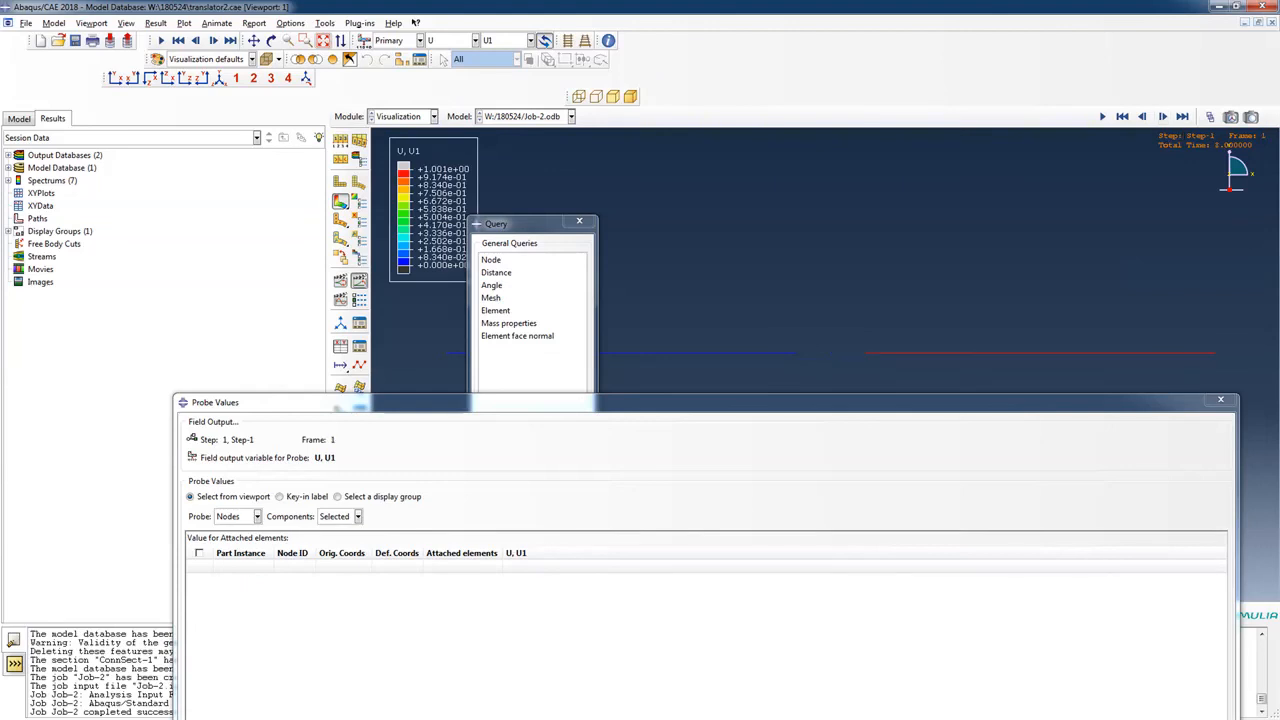
{"action": "left_click", "coordinate": [866, 352]}
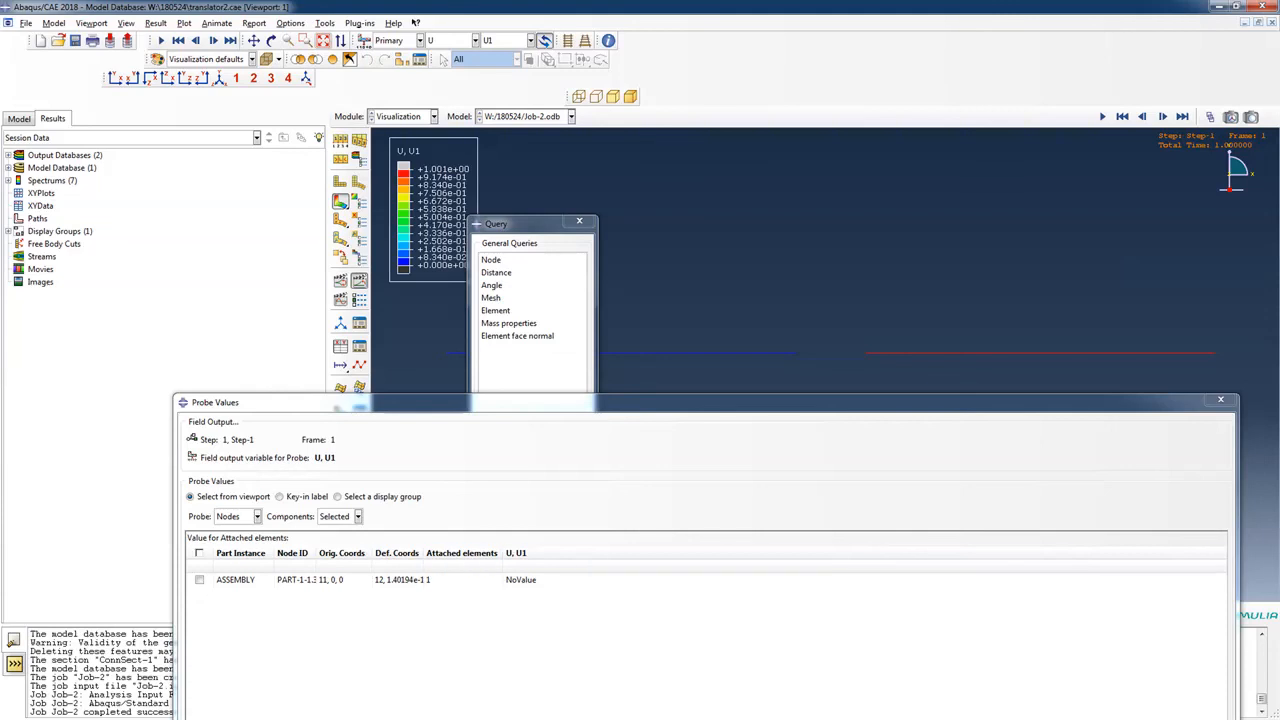
{"action": "left_click", "coordinate": [1162, 116]}
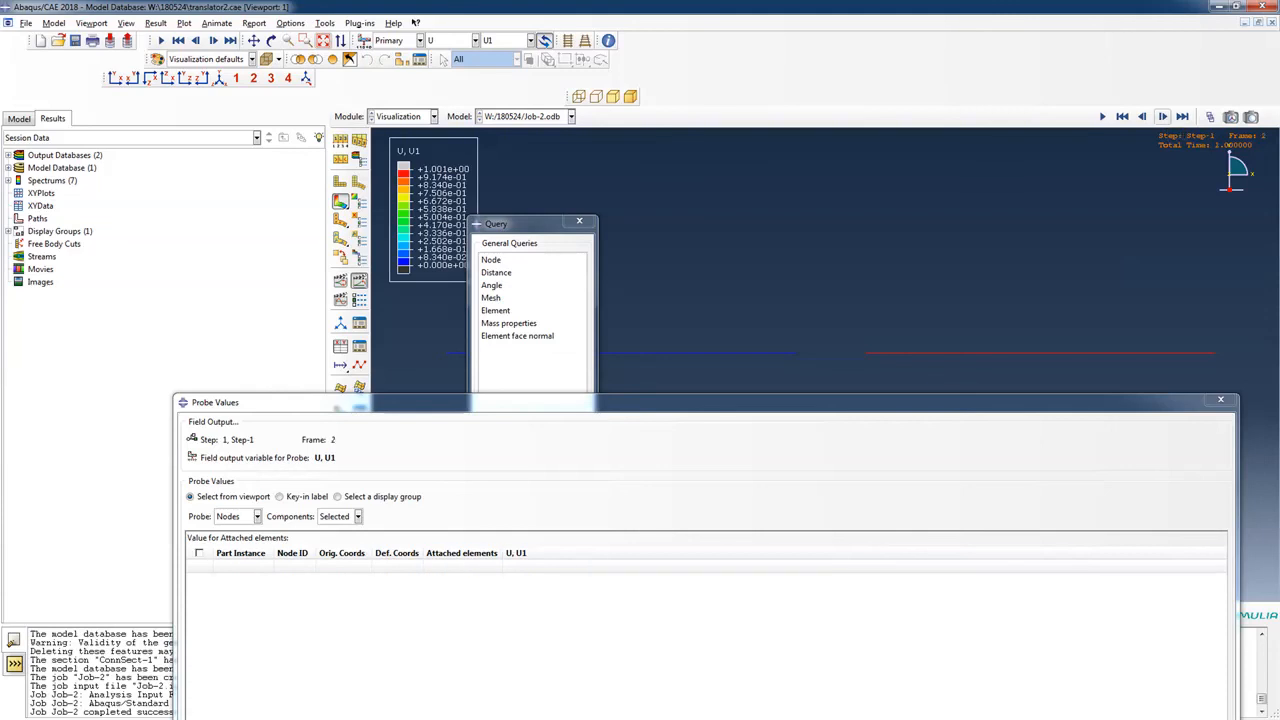
{"action": "left_click", "coordinate": [866, 352]}
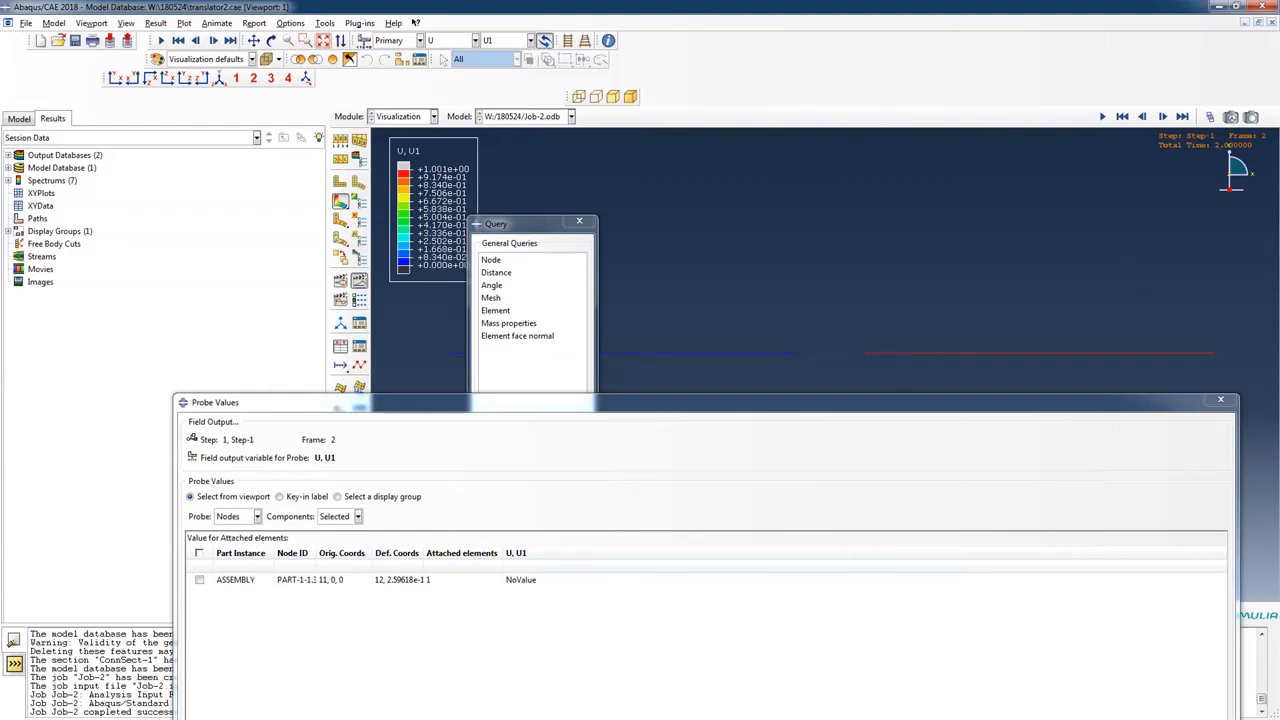
Probe U1 in frame 2 at the loaded end node and node 12 of the loaded beam, and close the queries.
{"action": "left_click", "coordinate": [1215, 352]}
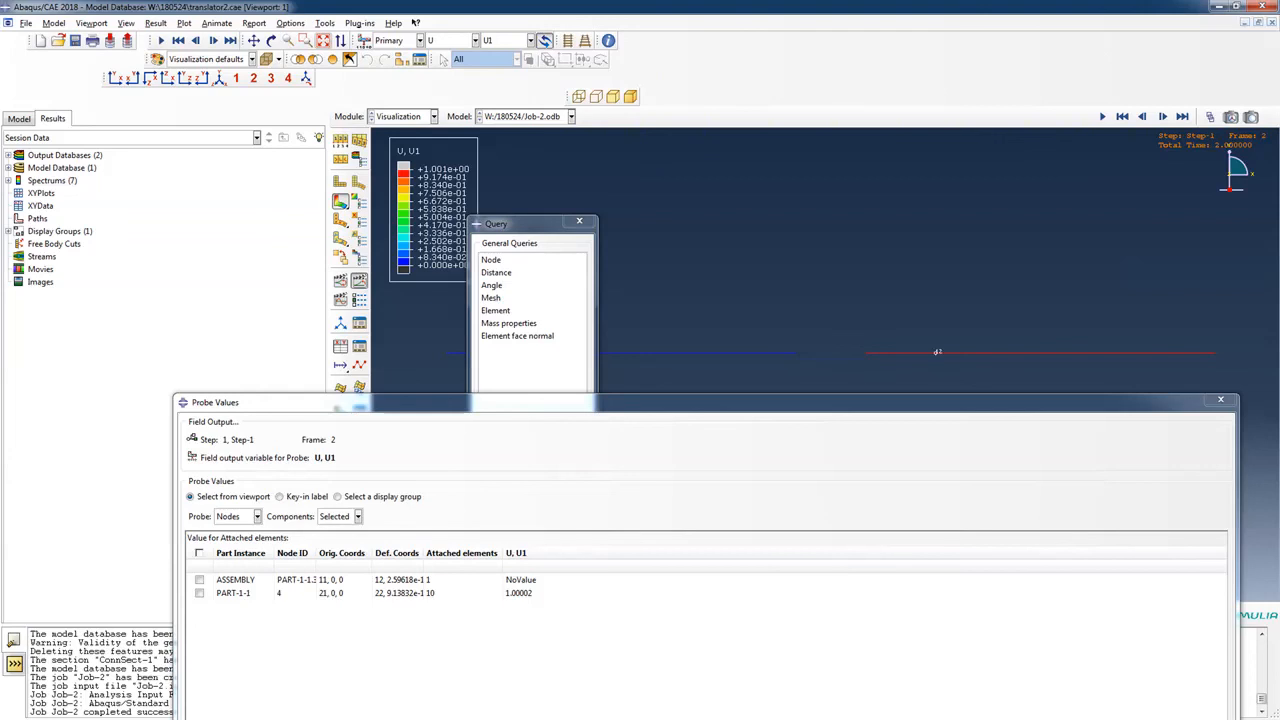
{"action": "left_click", "coordinate": [937, 352]}
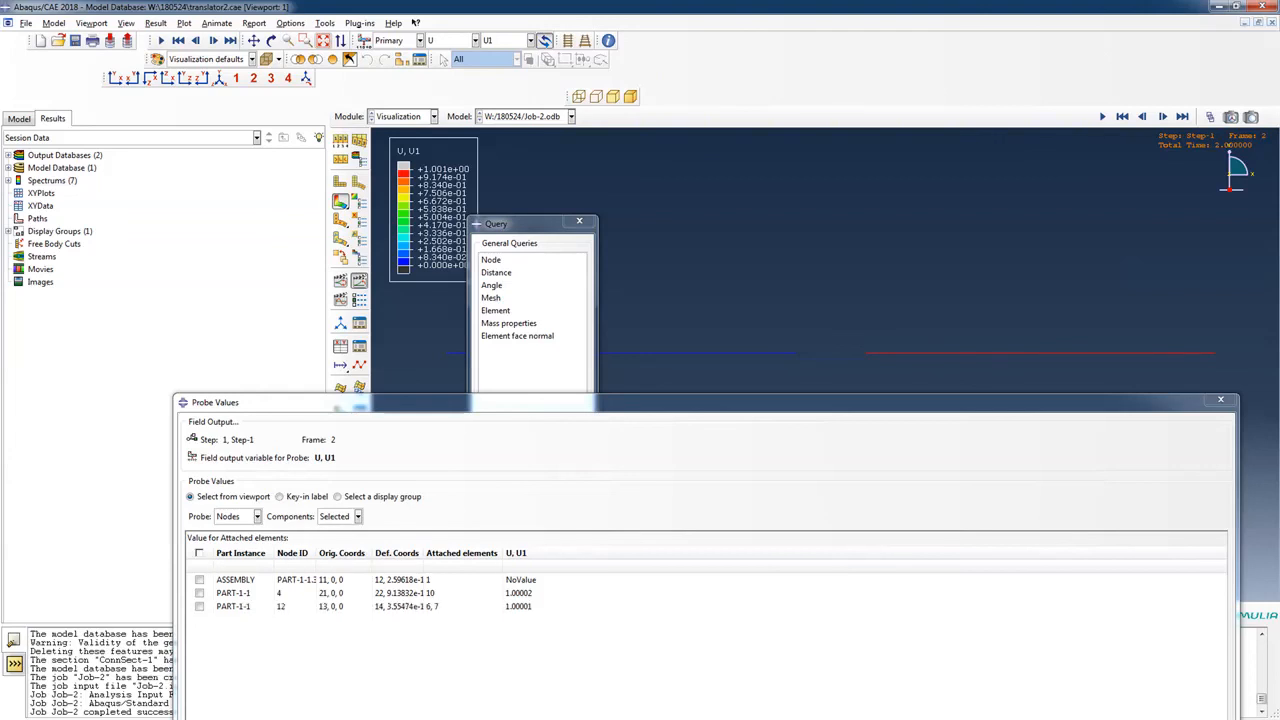
{"action": "left_click", "coordinate": [579, 220]}
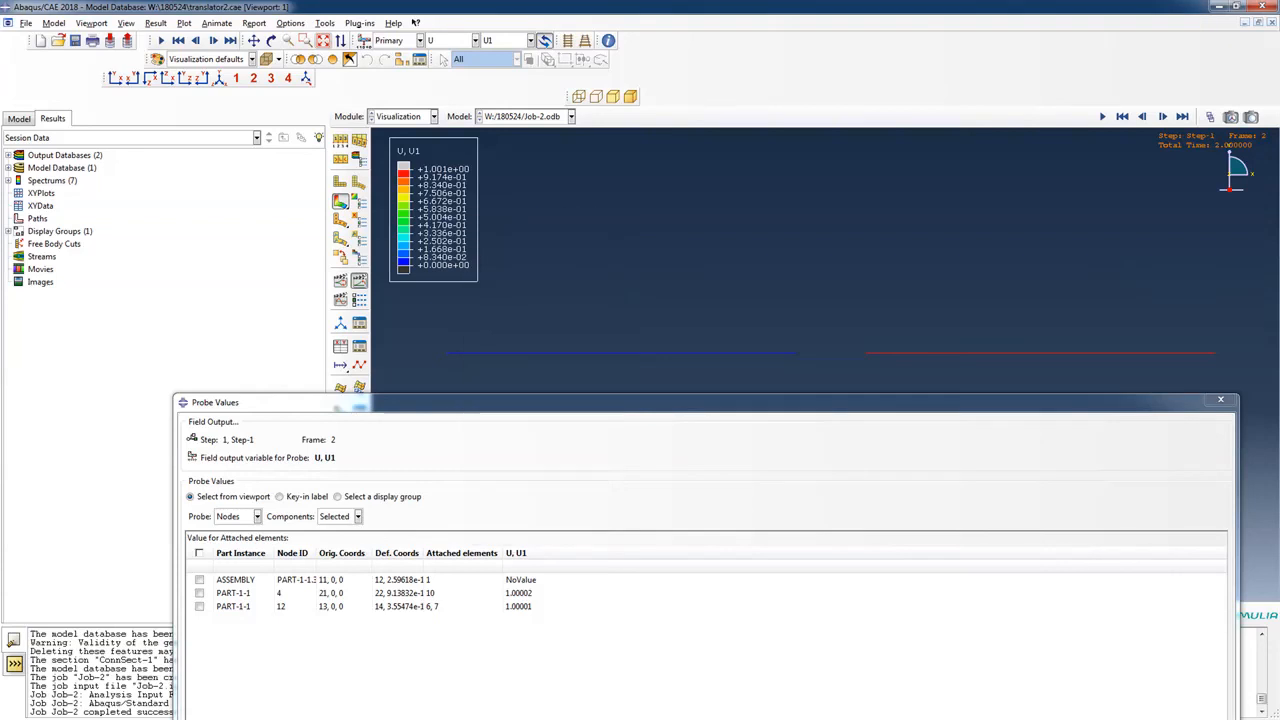
{"action": "left_click", "coordinate": [1102, 116]}
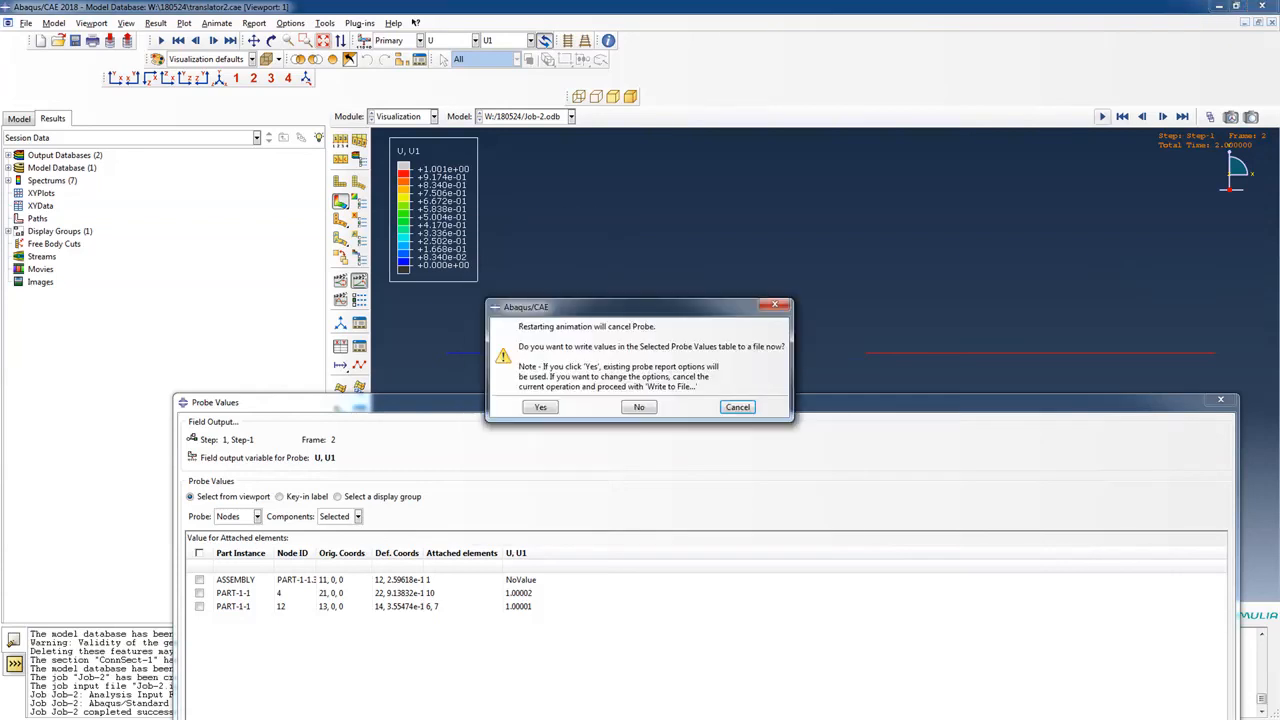
{"action": "key", "text": "Return"}
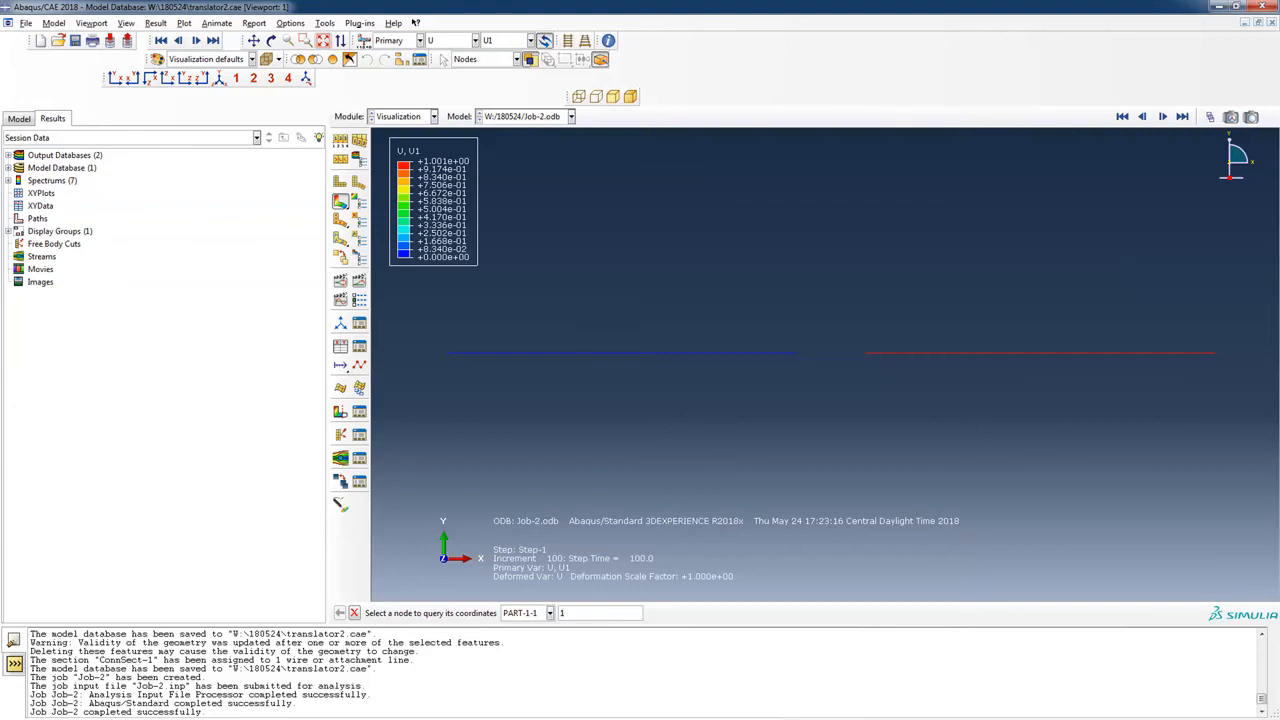
Reverse the concentrated force Load-1 in Step-1 by setting its CF1 component to -1000.
{"action": "left_click", "coordinate": [19, 119]}
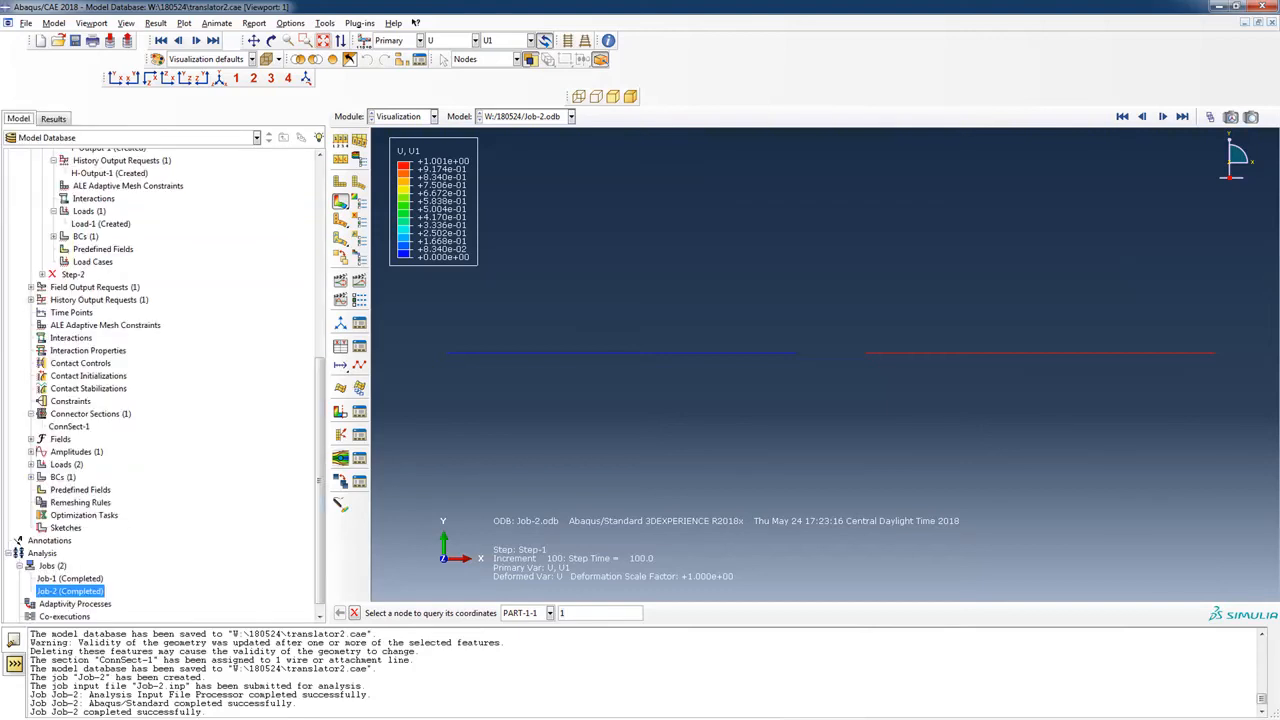
{"action": "scroll", "coordinate": [160, 380], "scroll_direction": "up", "scroll_amount": 8}
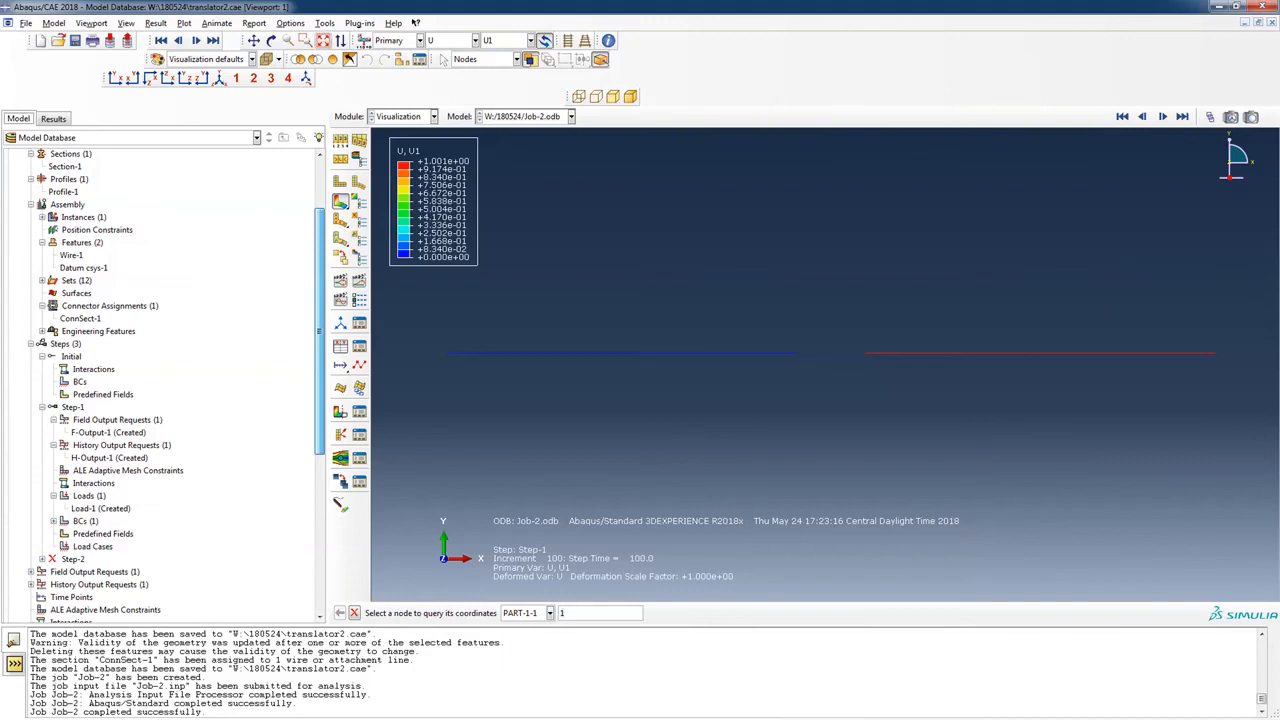
{"action": "scroll", "coordinate": [170, 385], "scroll_direction": "down", "scroll_amount": 3}
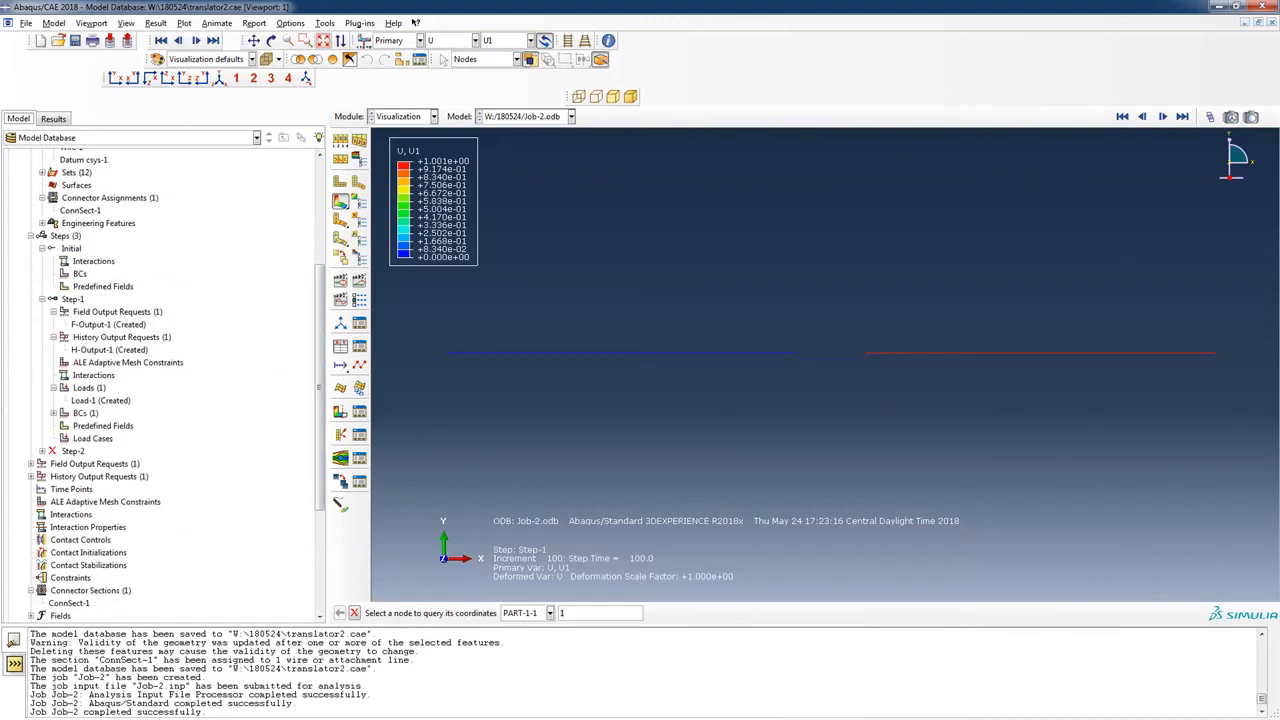
{"action": "double_click", "coordinate": [101, 400]}
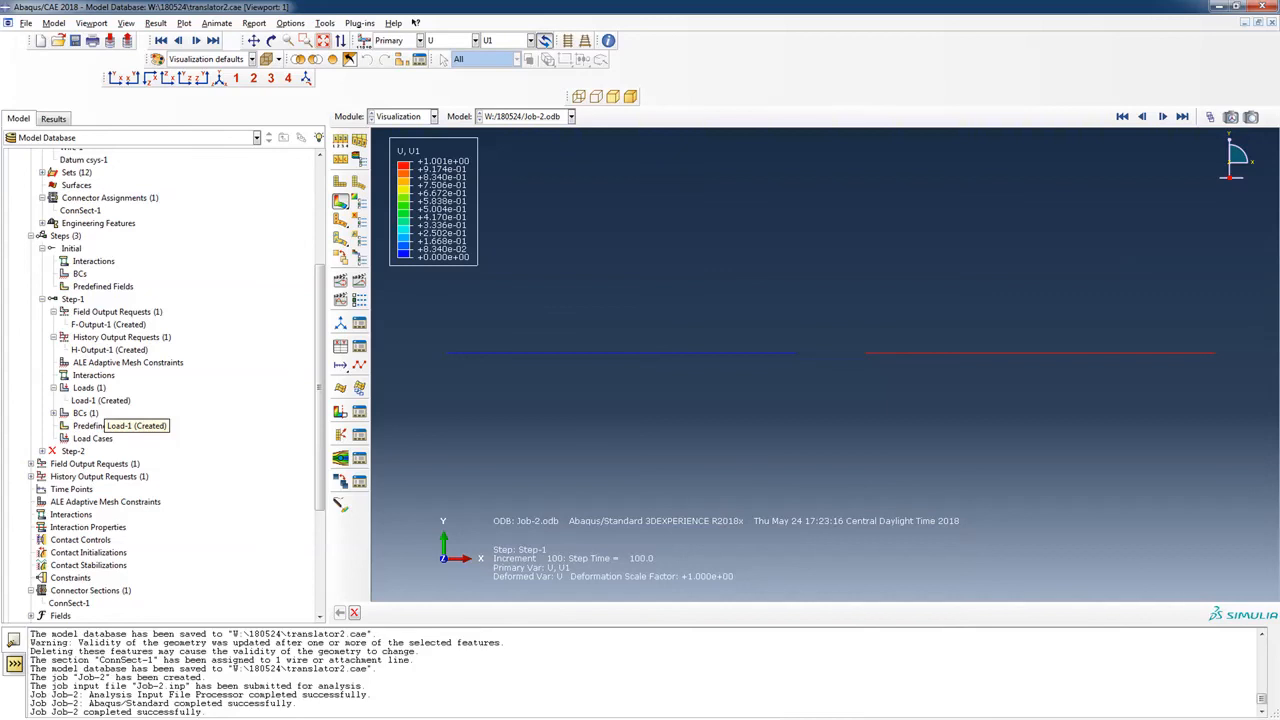
{"action": "double_click", "coordinate": [100, 401]}
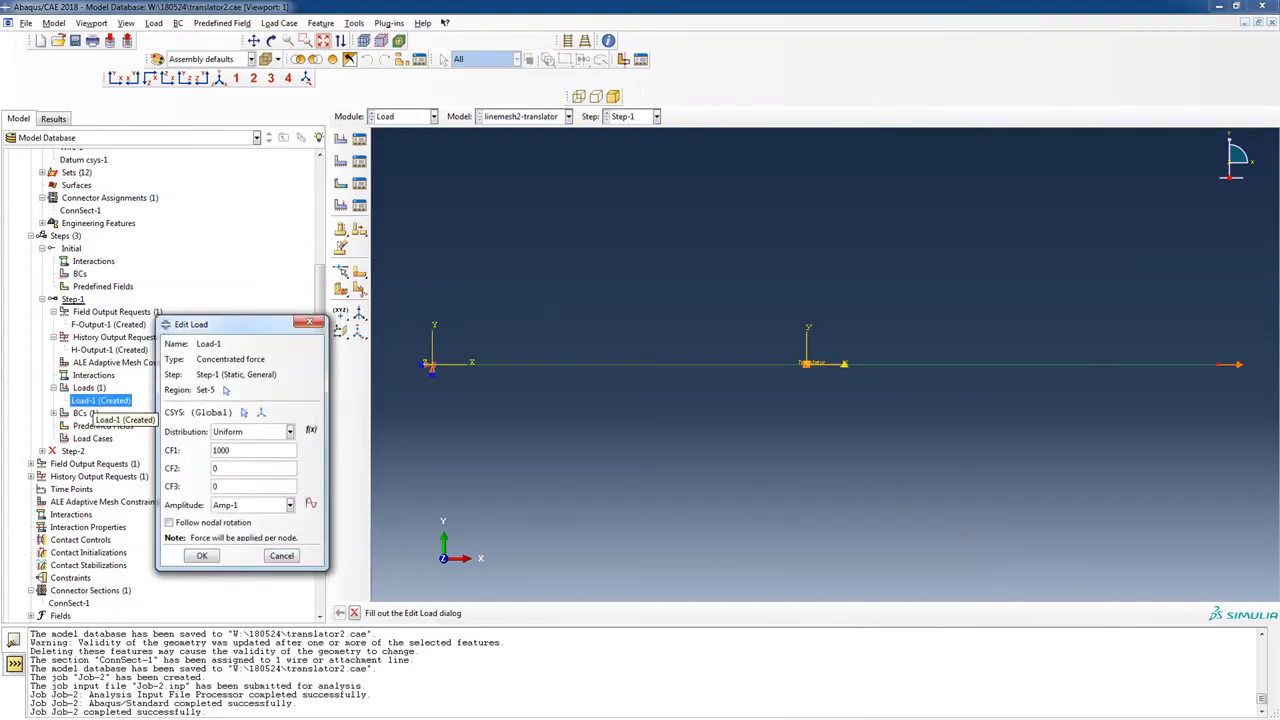
{"action": "left_click", "coordinate": [214, 451]}
{"action": "type", "text": "-"}
{"action": "left_click", "coordinate": [201, 555]}
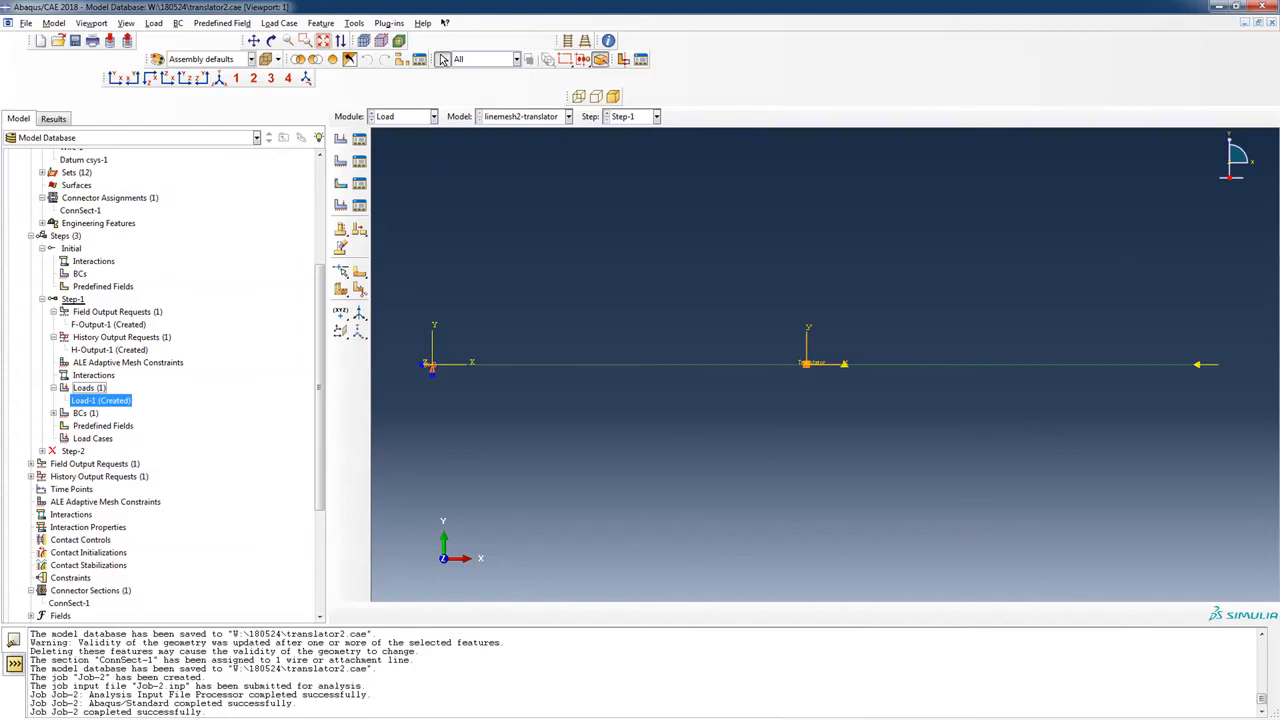
Resubmit Job-2 for analysis, overwriting its existing job files.
{"action": "scroll", "coordinate": [18, 527], "scroll_direction": "down", "scroll_amount": 5}
{"action": "right_click", "coordinate": [90, 578]}
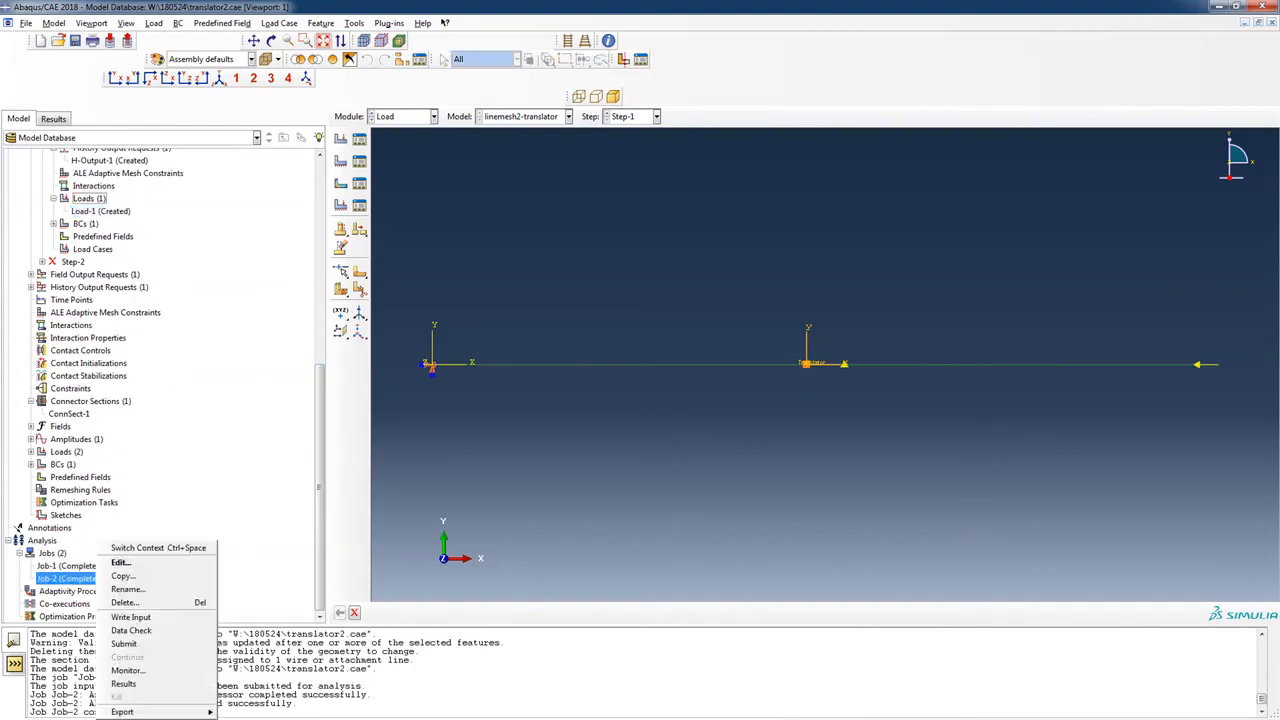
{"action": "left_click", "coordinate": [120, 645]}
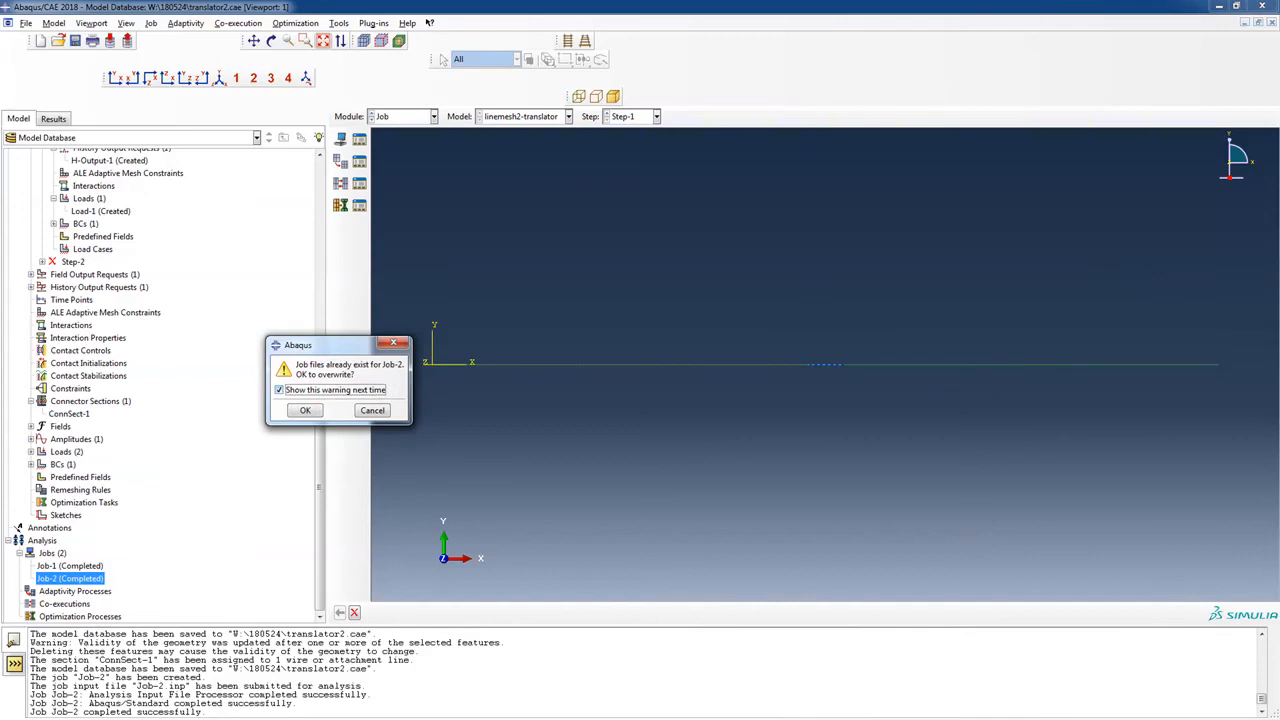
{"action": "left_click", "coordinate": [305, 410]}
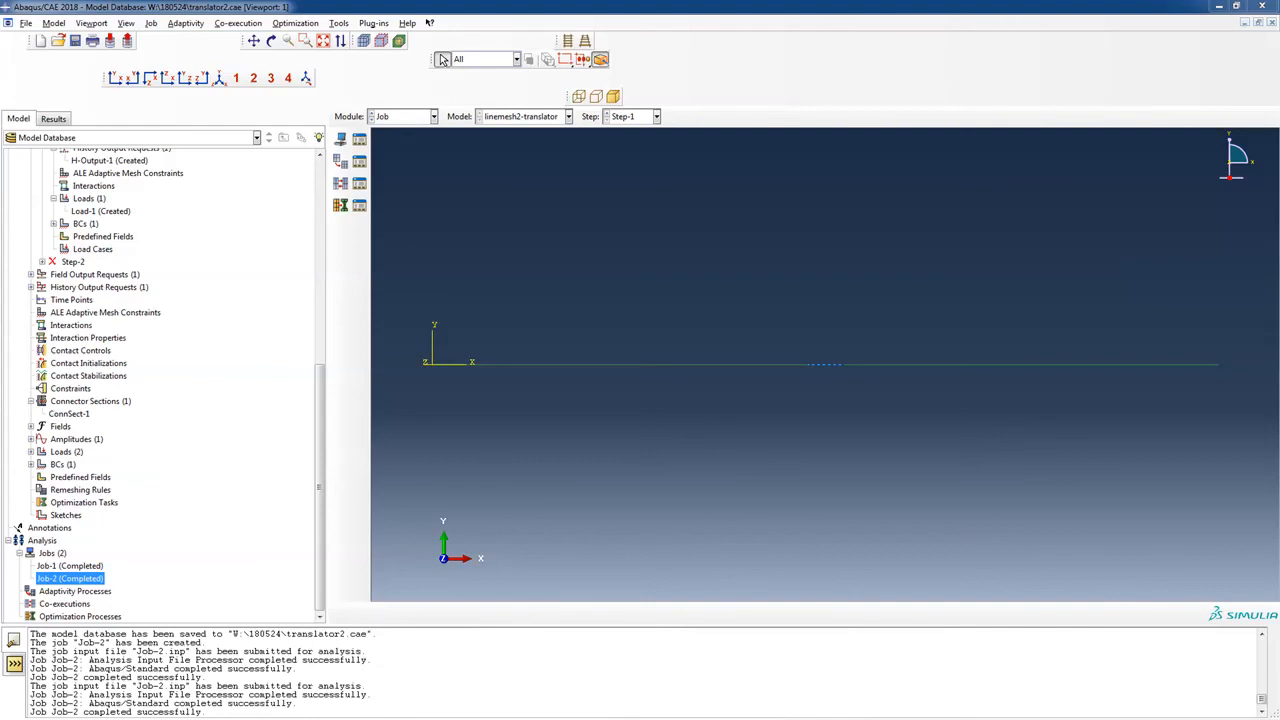
Open the Job-2 results in the XY view and contour the S11 stress on the deformed beams.
{"action": "right_click", "coordinate": [95, 578]}
{"action": "left_click", "coordinate": [123, 684]}
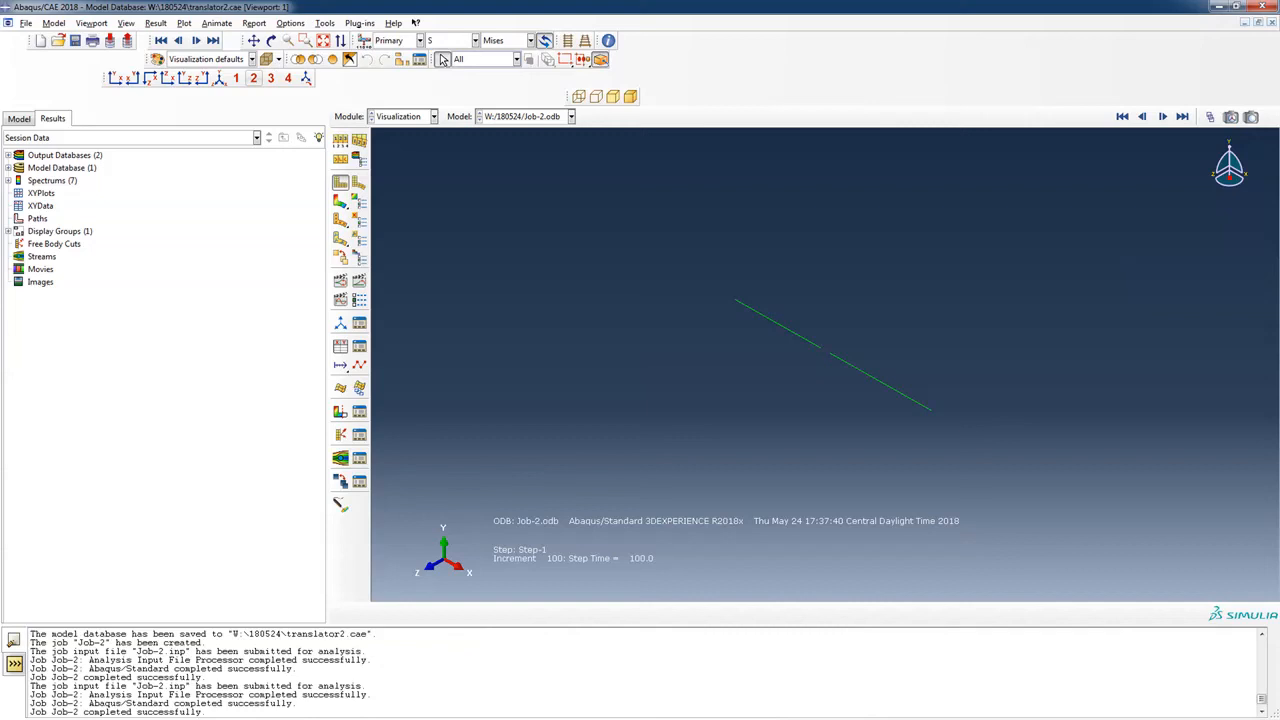
{"action": "left_click", "coordinate": [115, 78]}
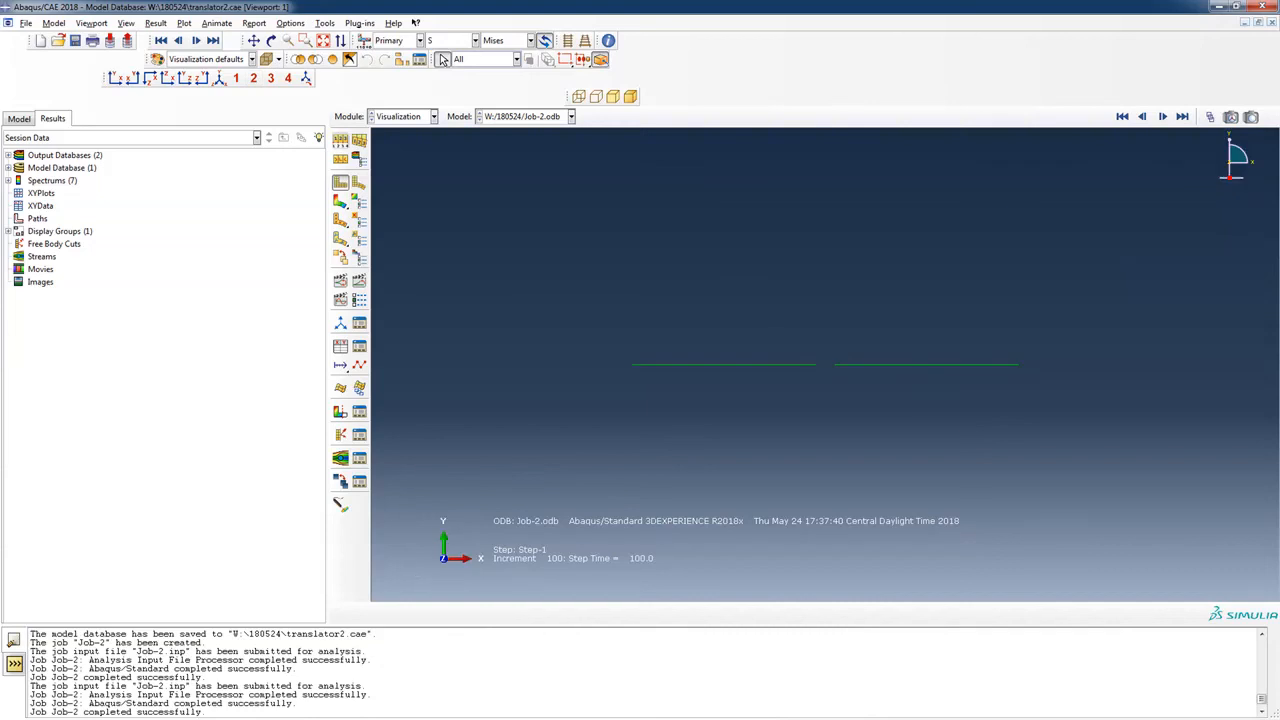
{"action": "left_click", "coordinate": [340, 202]}
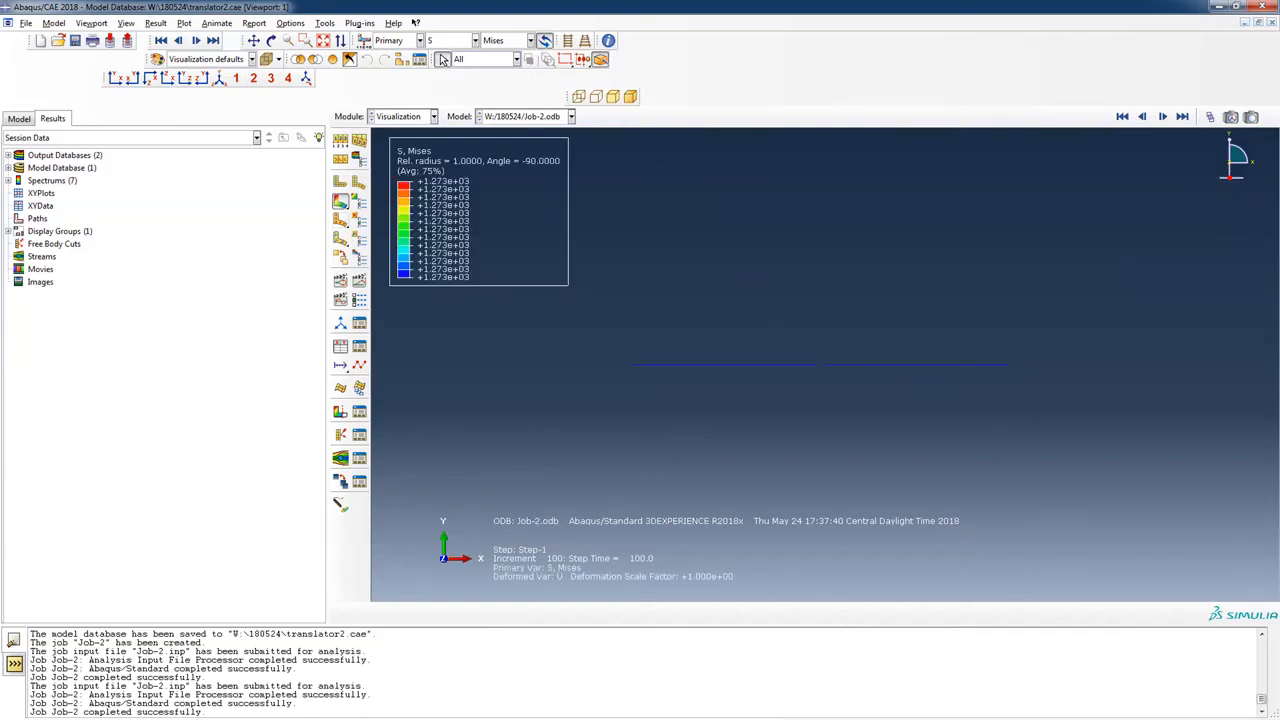
{"action": "left_click", "coordinate": [530, 40]}
{"action": "left_click", "coordinate": [520, 183]}
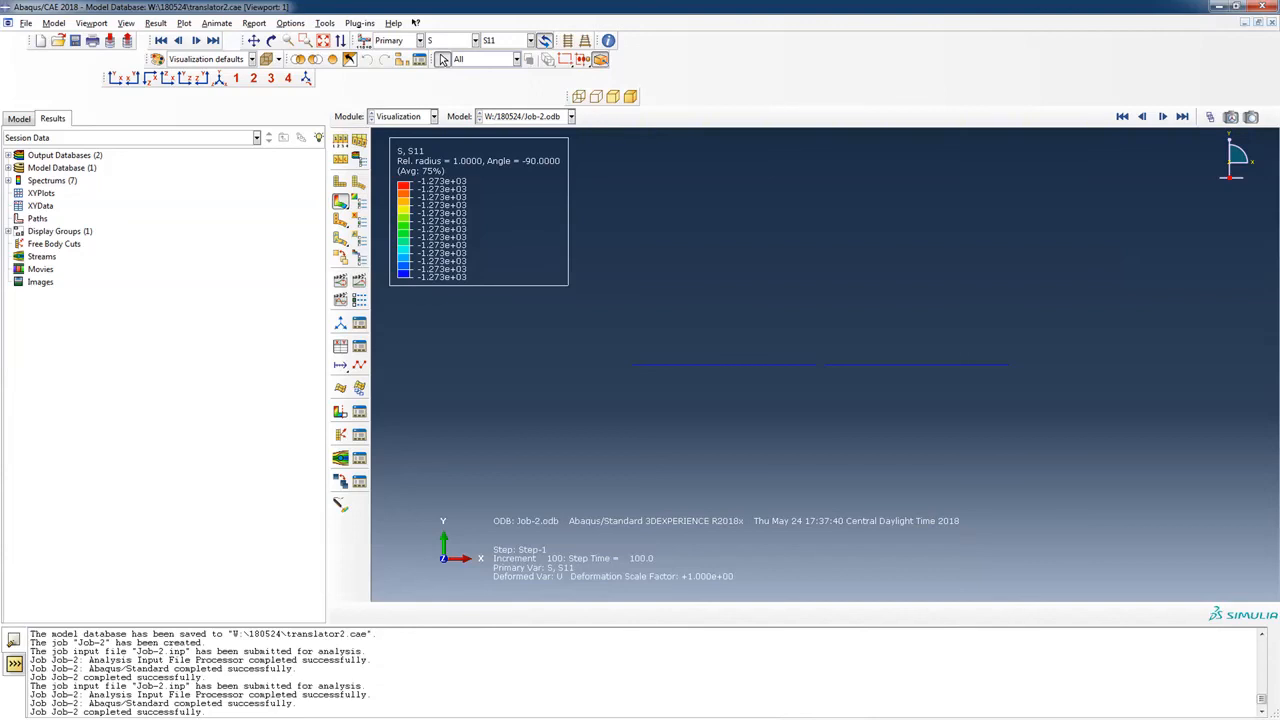
{"action": "left_click", "coordinate": [305, 40]}
{"action": "left_click_drag", "start_coordinate": [612, 333], "coordinate": [1020, 394]}
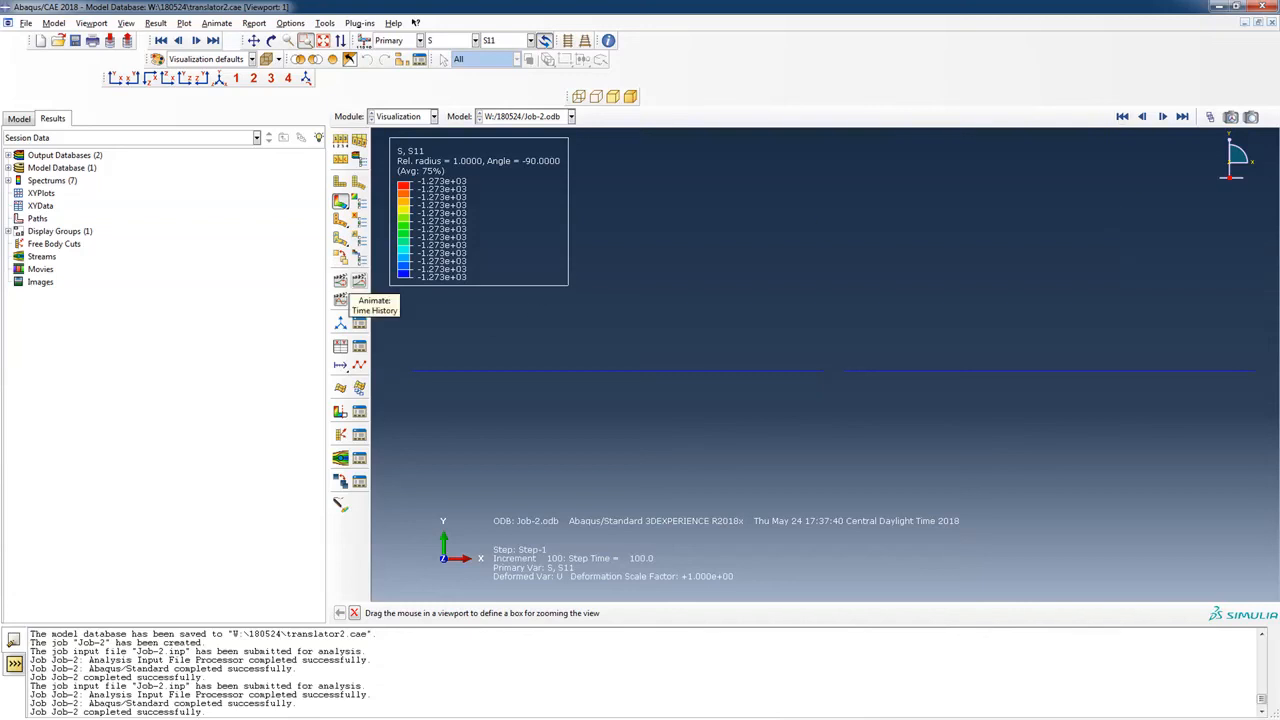
Start the time history animation of S11 and advance it frame by frame to frame 15.
{"action": "left_click", "coordinate": [359, 281]}
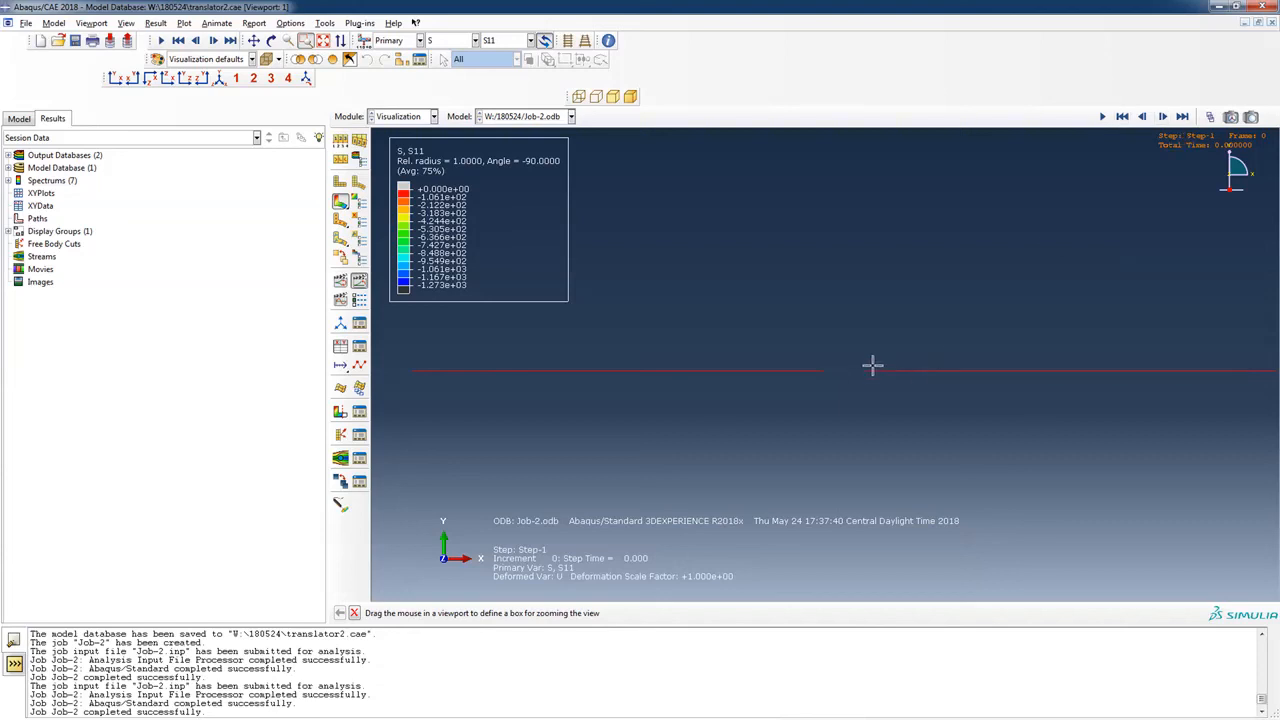
{"action": "left_click", "coordinate": [1162, 116]}
{"action": "left_click", "coordinate": [1162, 117]}
{"action": "left_click", "coordinate": [1162, 117]}
{"action": "left_click", "coordinate": [1162, 117]}
{"action": "left_click", "coordinate": [1162, 117]}
{"action": "left_click", "coordinate": [1162, 117]}
{"action": "left_click", "coordinate": [1162, 117]}
{"action": "left_click", "coordinate": [1162, 117]}
{"action": "left_click", "coordinate": [1162, 117]}
{"action": "left_click", "coordinate": [1162, 117]}
{"action": "left_click", "coordinate": [1162, 117]}
{"action": "left_click", "coordinate": [1162, 117]}
{"action": "left_click", "coordinate": [1162, 117]}
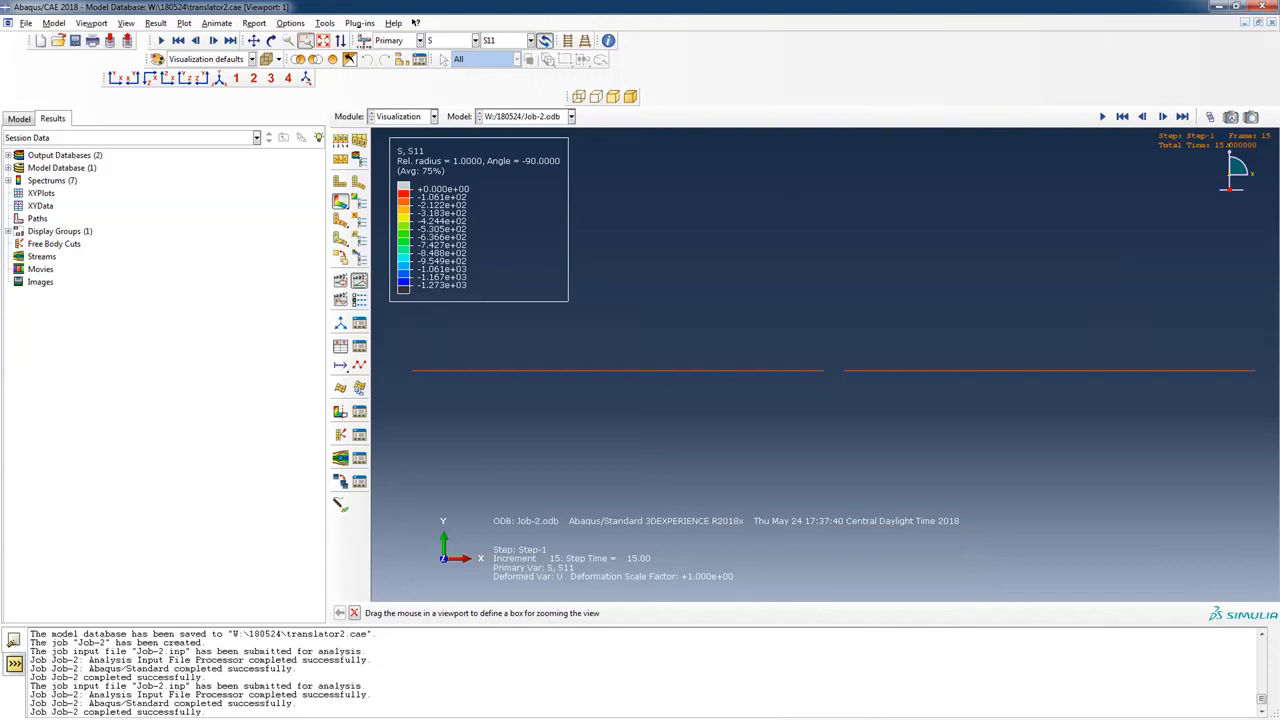
Resume the animation and switch the contour variable to the U1 displacement.
{"action": "left_click", "coordinate": [1102, 117]}
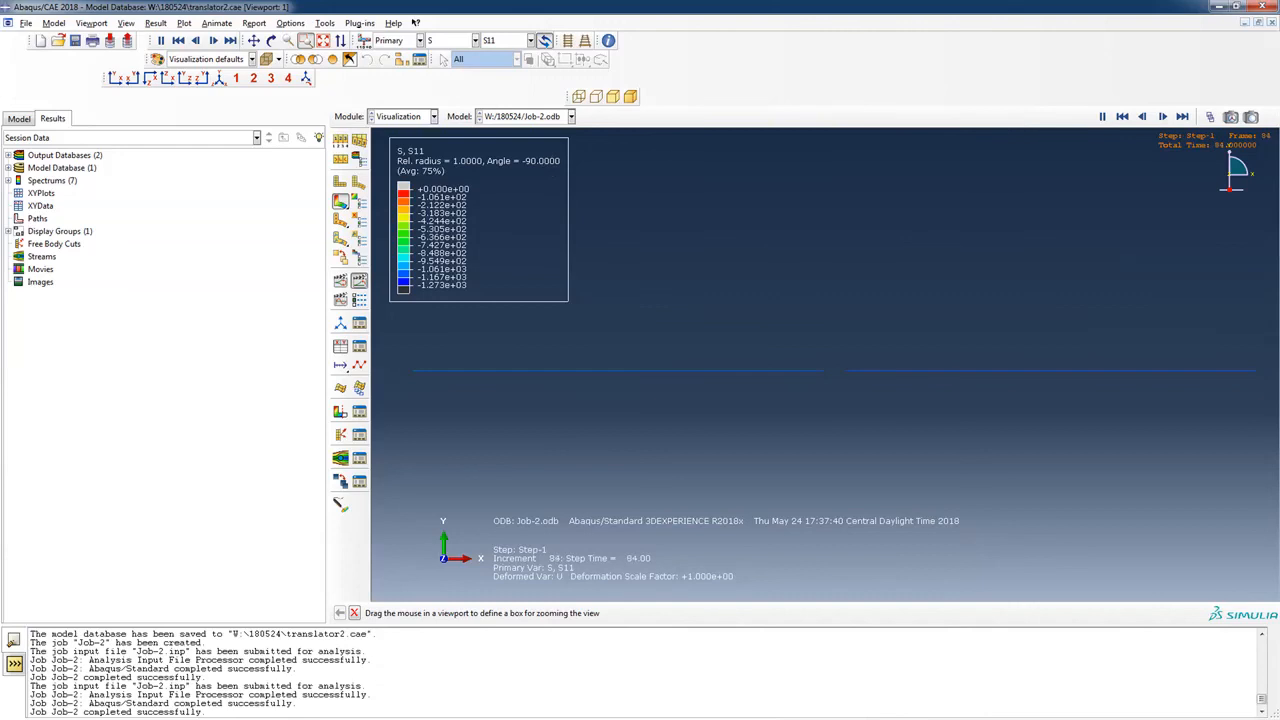
{"action": "left_click", "coordinate": [475, 41]}
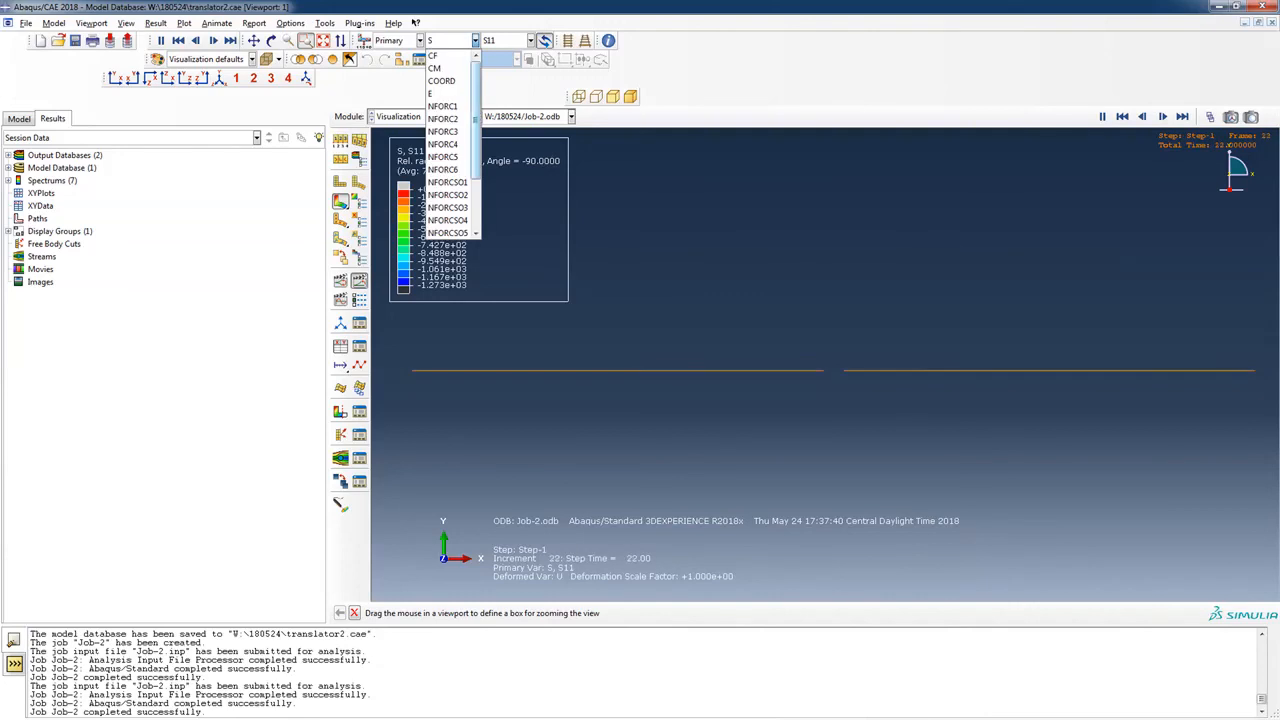
{"action": "left_click_drag", "start_coordinate": [476, 120], "coordinate": [476, 170]}
{"action": "left_click", "coordinate": [440, 219]}
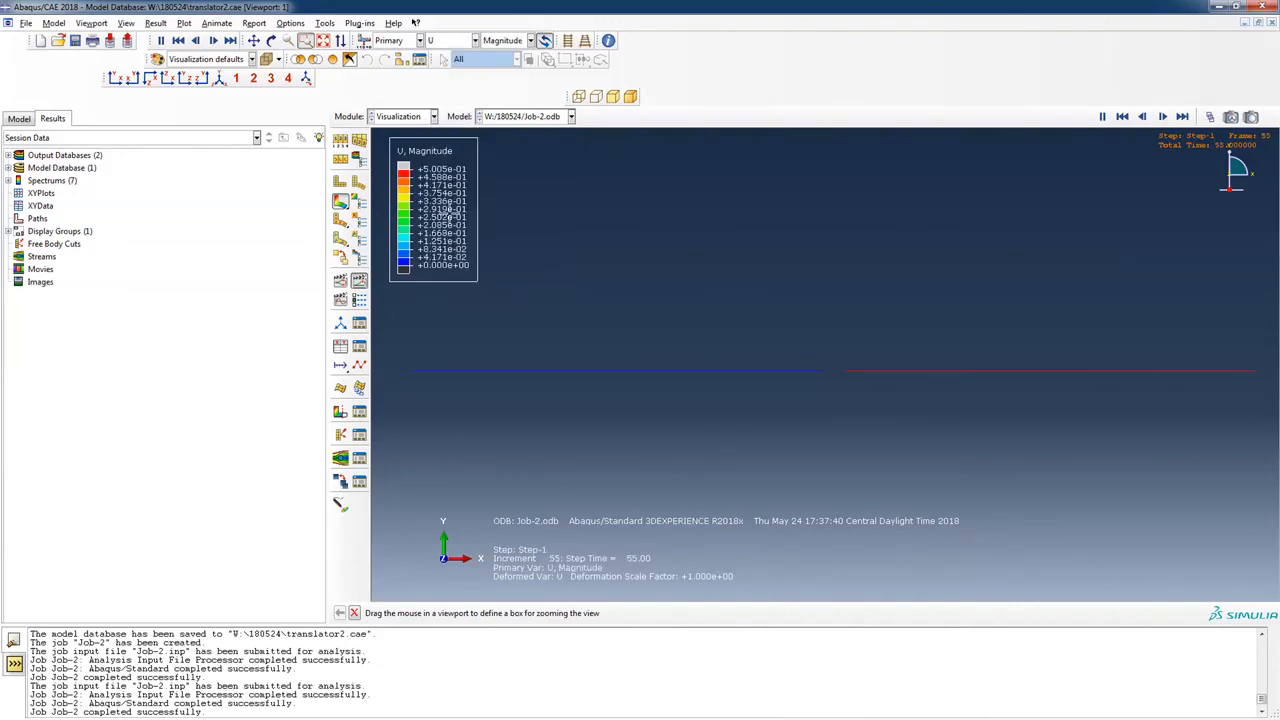
{"action": "left_click", "coordinate": [530, 40]}
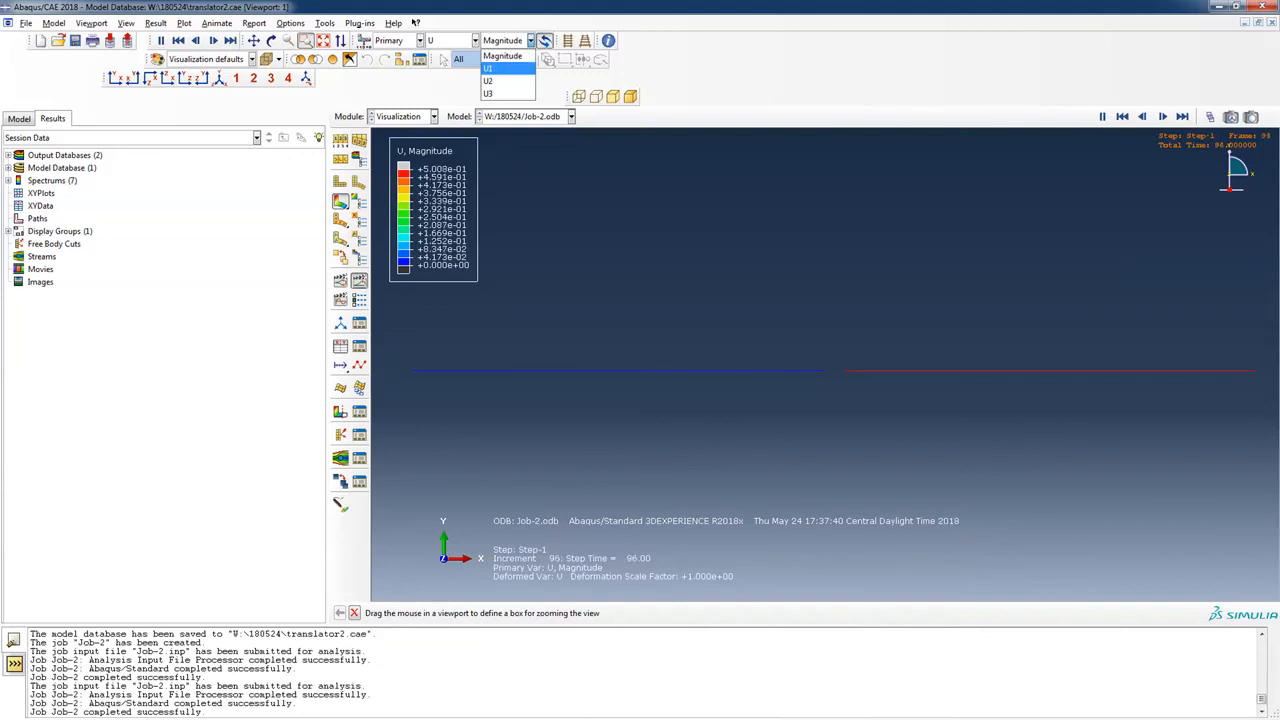
{"action": "left_click", "coordinate": [495, 68]}
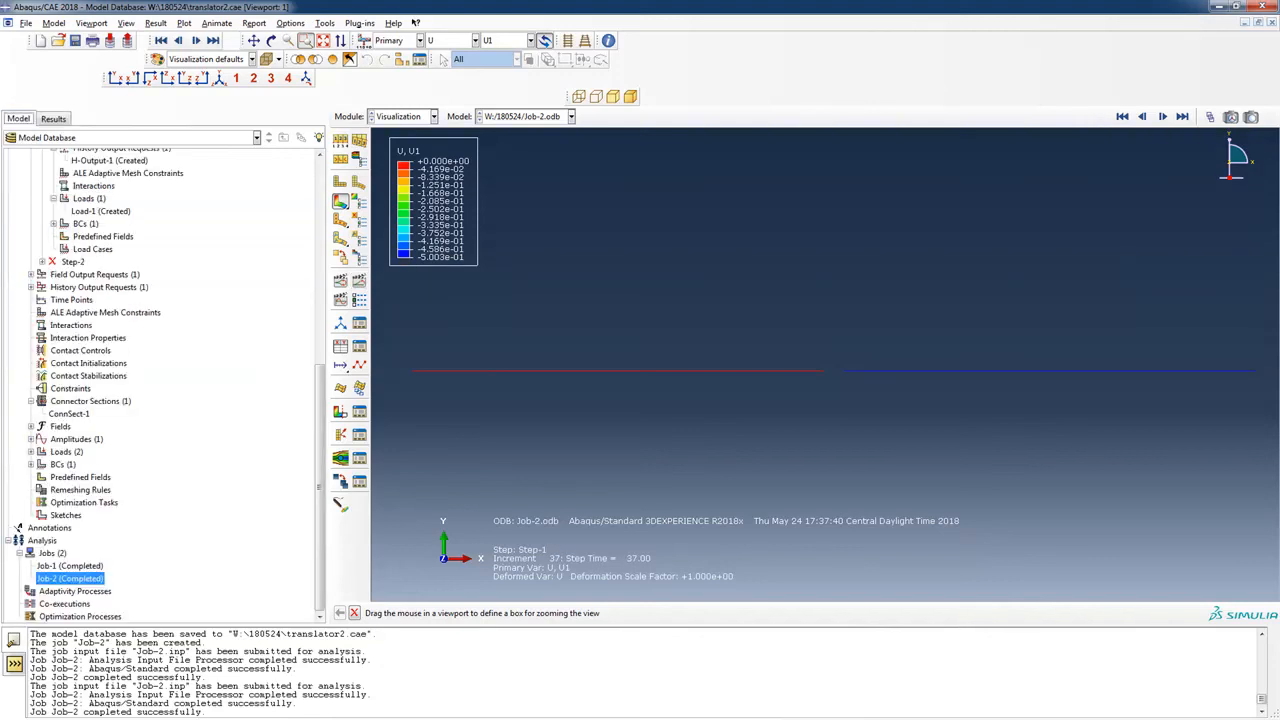
Open the connector section ConnSect-1 for editing and review which behavior options can be added.
{"action": "double_click", "coordinate": [69, 414]}
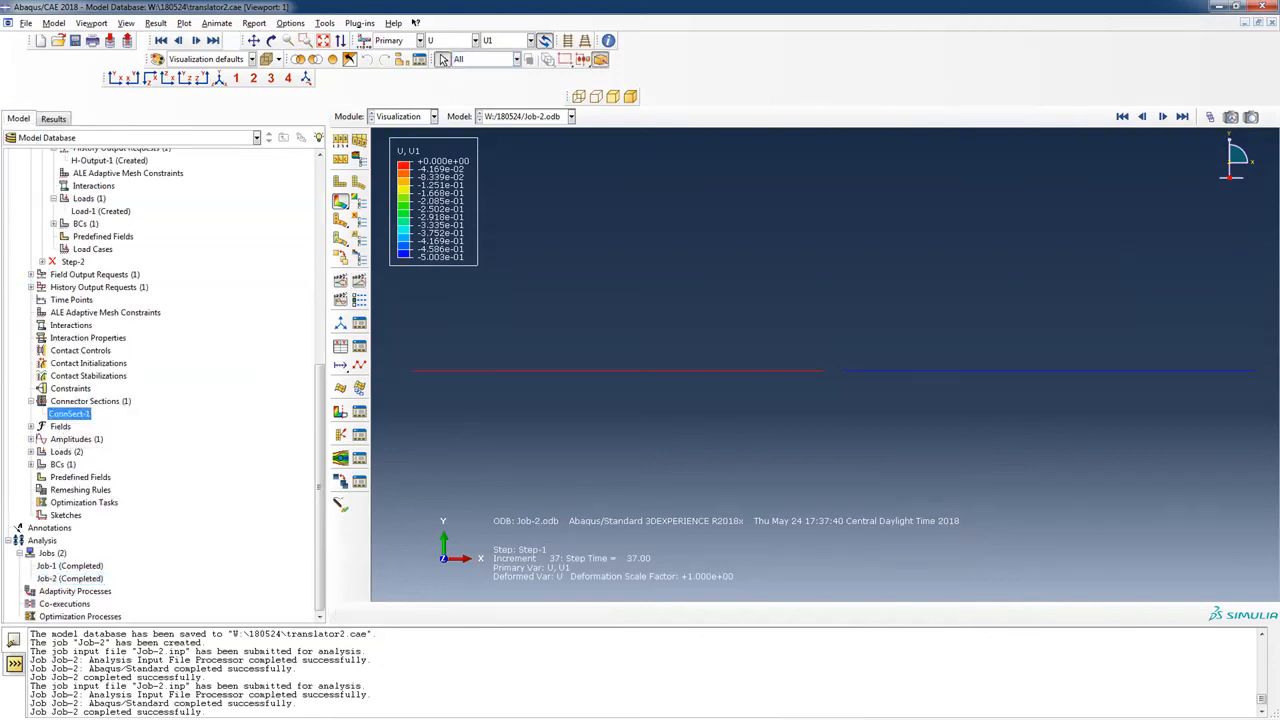
{"action": "left_click", "coordinate": [355, 284]}
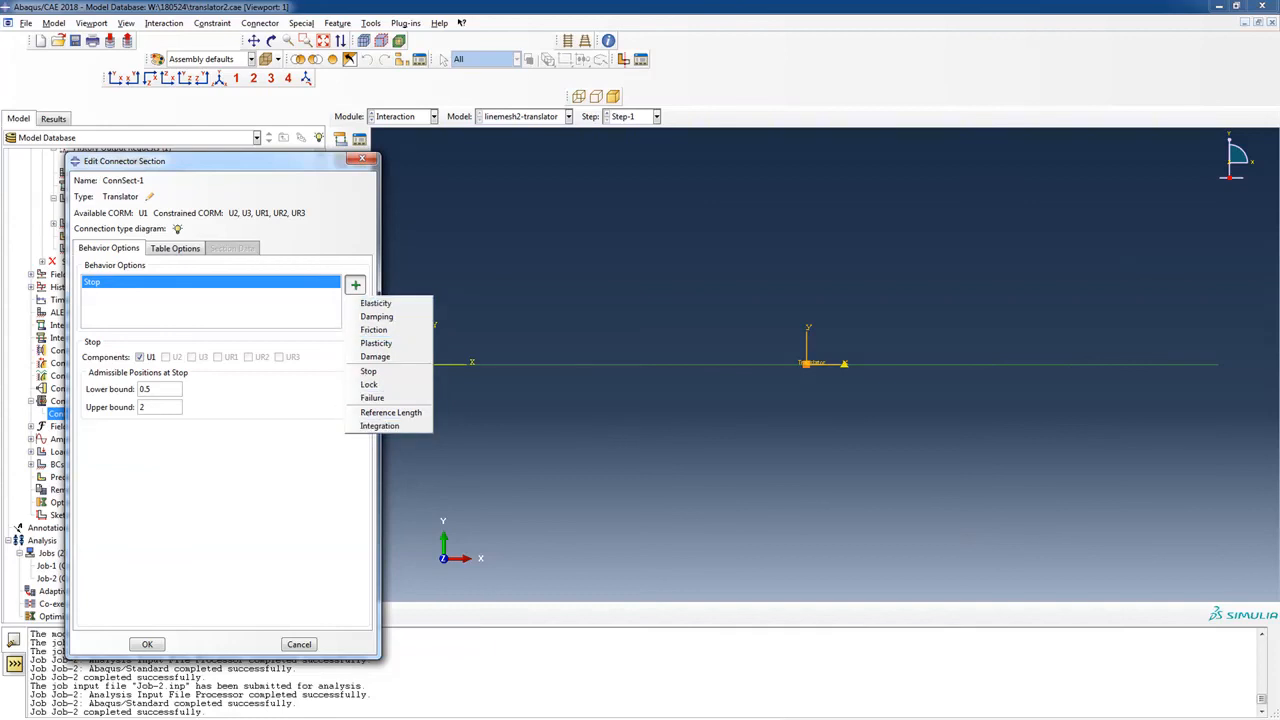
{"action": "key", "text": "Escape"}
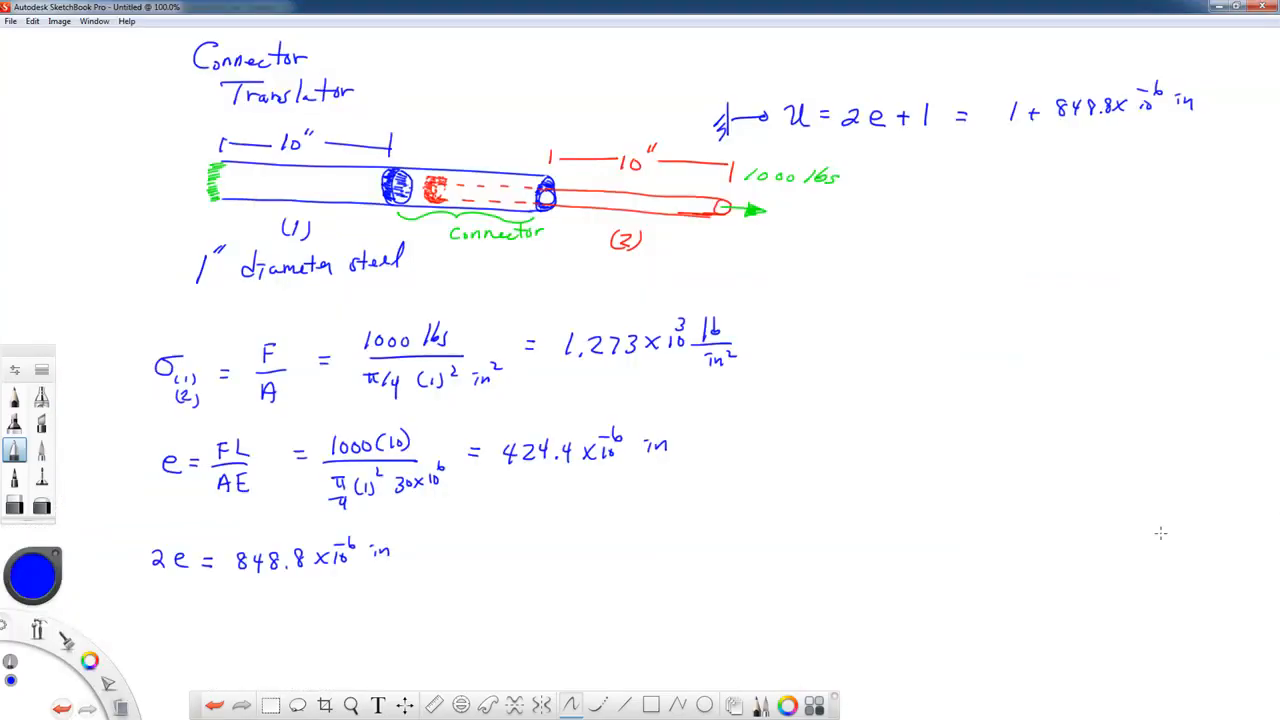
In SketchBook Pro, add small black strokes at the upper edge of the connector tube, and return to Abaqus/CAE.
{"action": "left_click", "coordinate": [90, 660]}
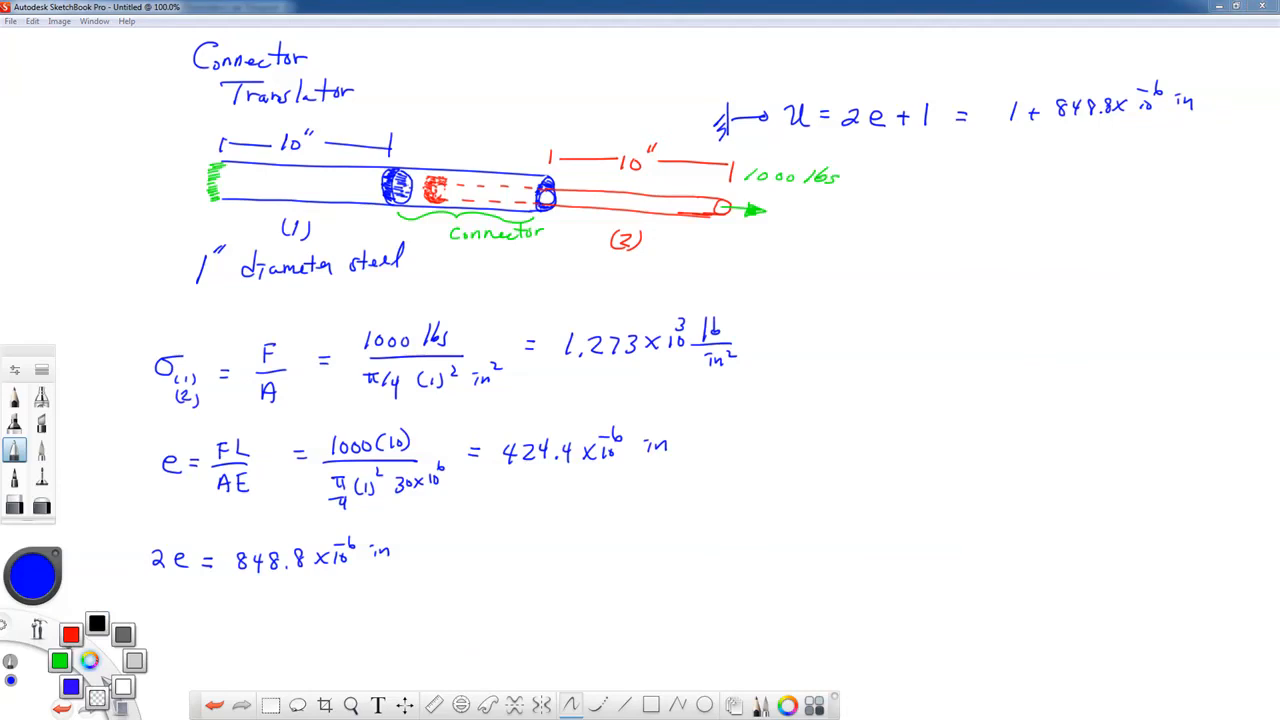
{"action": "left_click", "coordinate": [97, 624]}
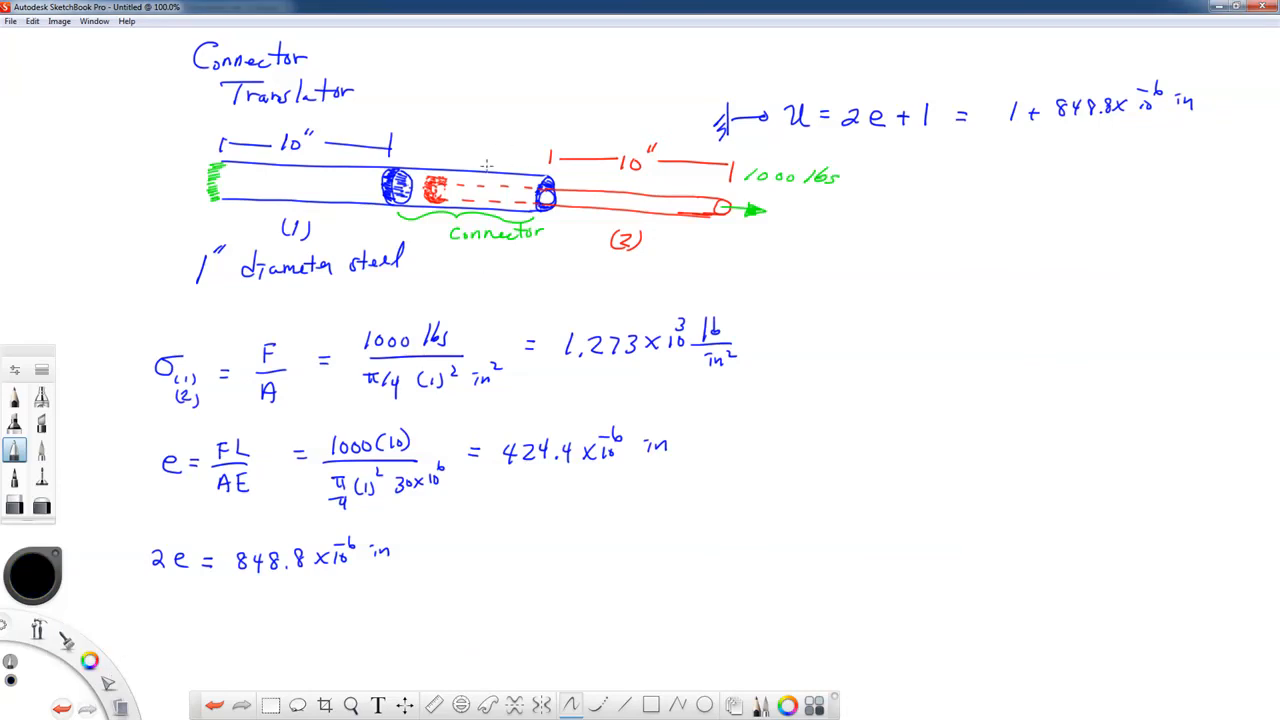
{"action": "mouse_move", "coordinate": [485, 167]}
{"action": "left_mouse_down"}
{"action": "mouse_move", "coordinate": [492, 181]}
{"action": "mouse_move", "coordinate": [485, 167]}
{"action": "left_mouse_up"}
{"action": "left_click_drag", "start_coordinate": [487, 154], "coordinate": [494, 168]}
{"action": "key", "text": "alt+Tab"}
Try linear F1 and rigid U1 elasticity on ConnSect-1, delete the Elasticity behavior and review the other behavior options.
{"action": "left_click", "coordinate": [355, 284]}
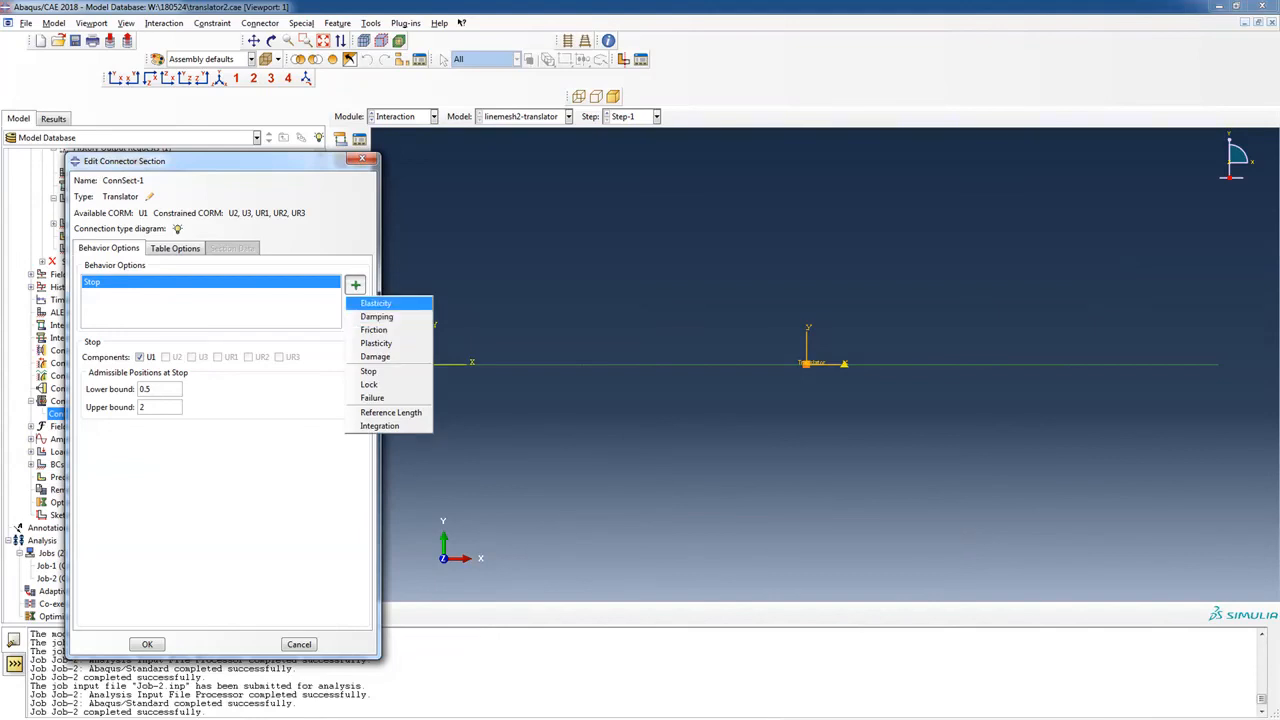
{"action": "left_click", "coordinate": [376, 303]}
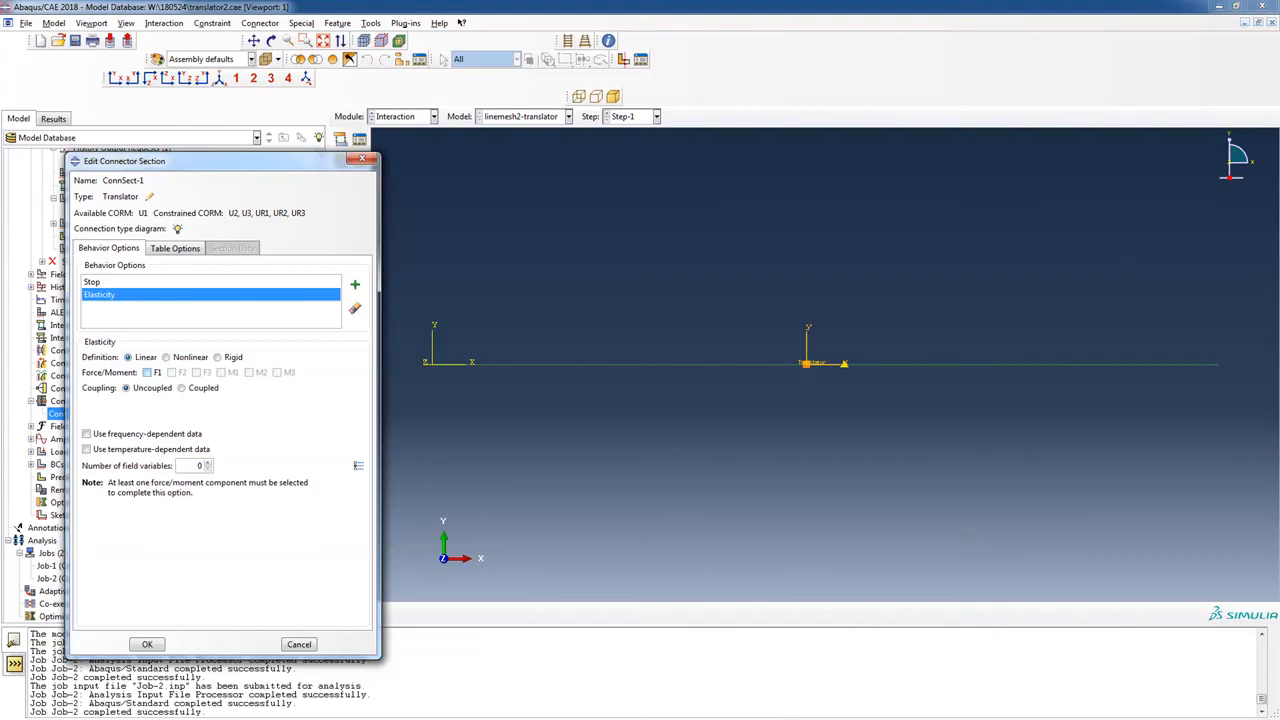
{"action": "left_click", "coordinate": [147, 372]}
{"action": "left_click", "coordinate": [121, 513]}
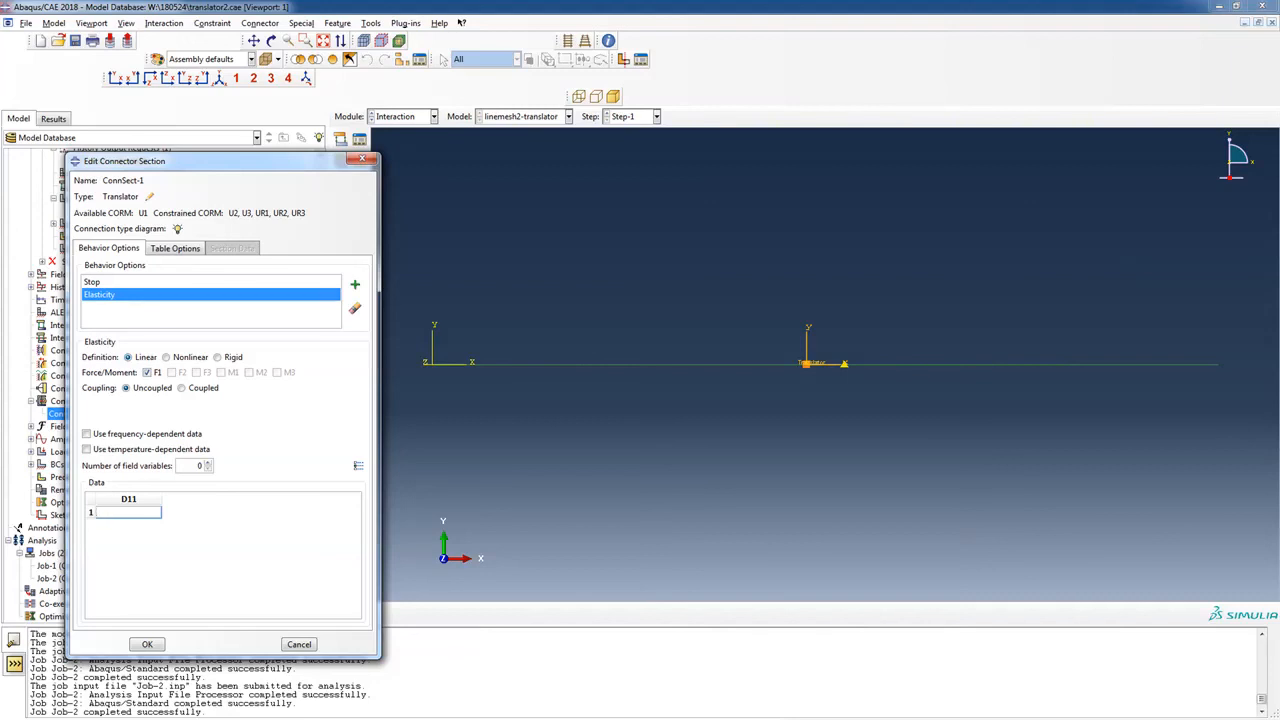
{"action": "left_click", "coordinate": [218, 358]}
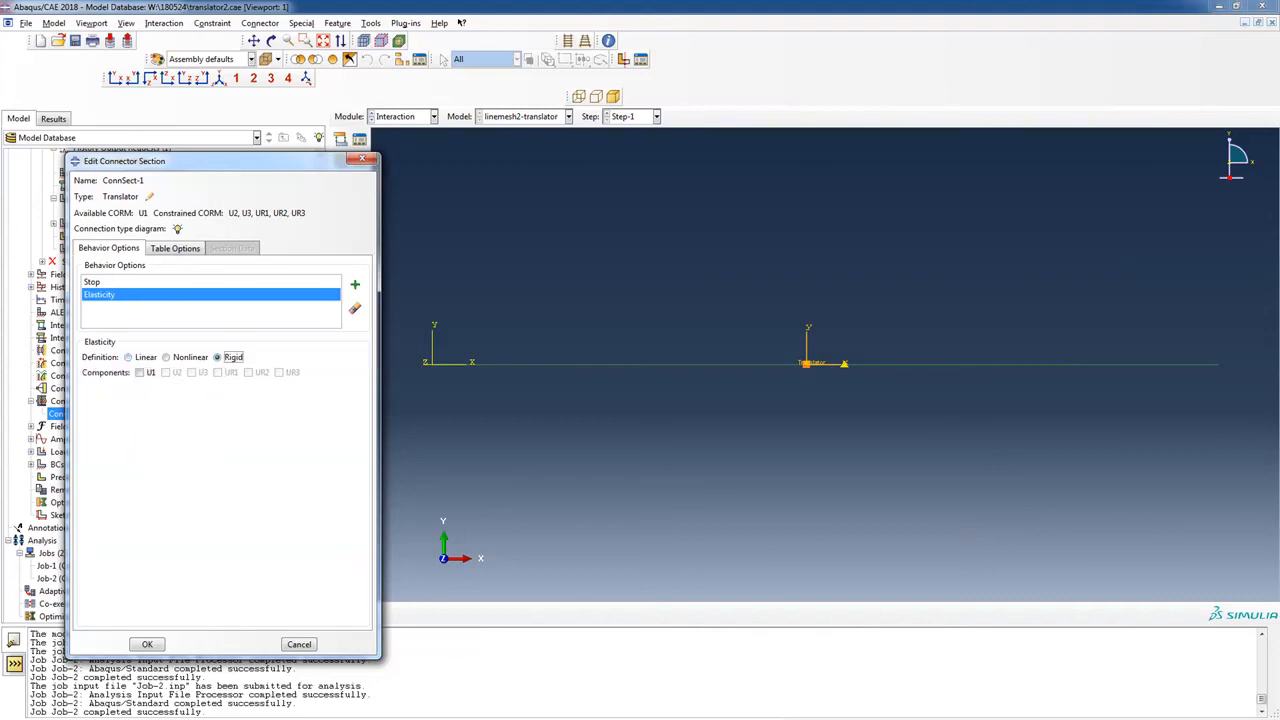
{"action": "left_click", "coordinate": [140, 373]}
{"action": "left_click", "coordinate": [355, 309]}
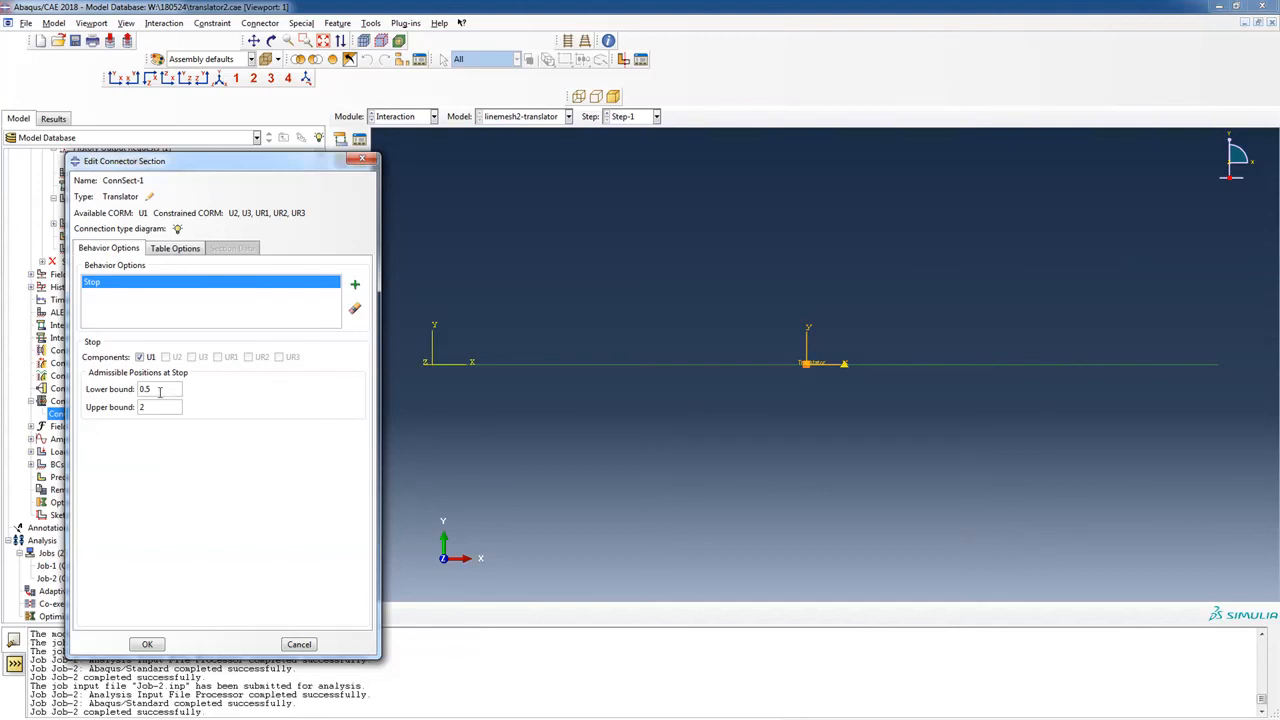
{"action": "left_click", "coordinate": [355, 284]}
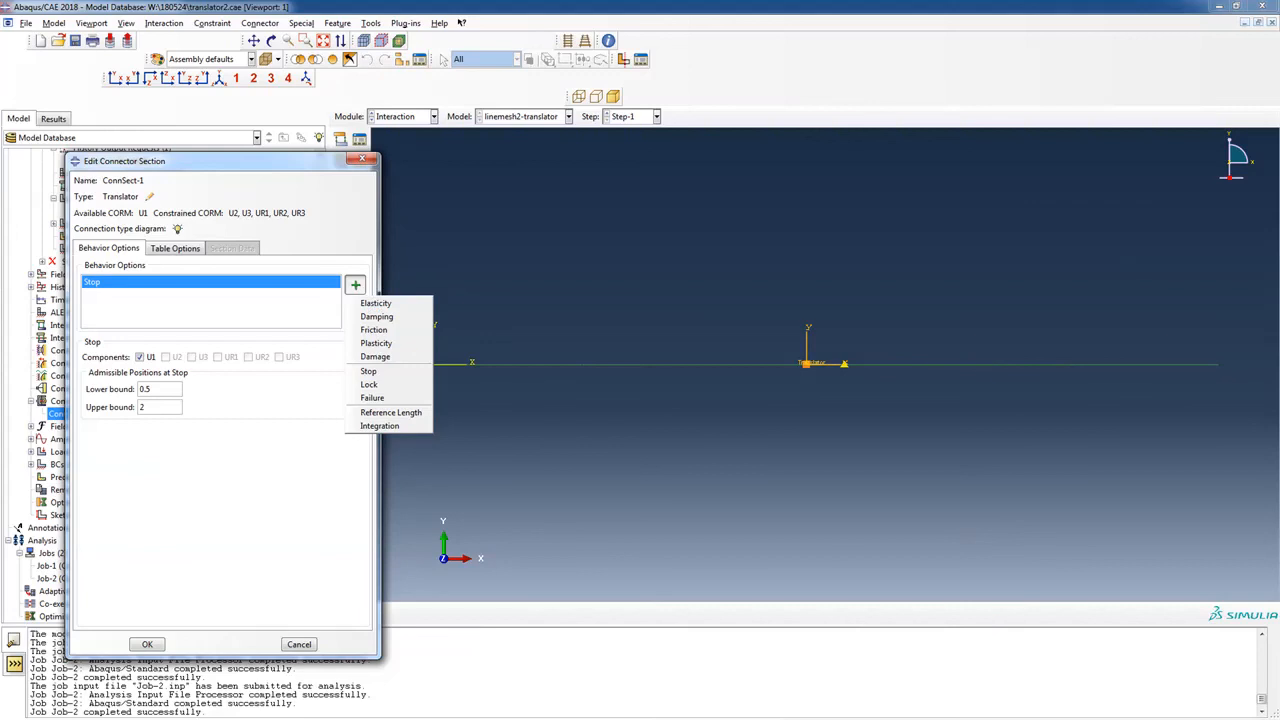
{"action": "key", "text": "Escape"}
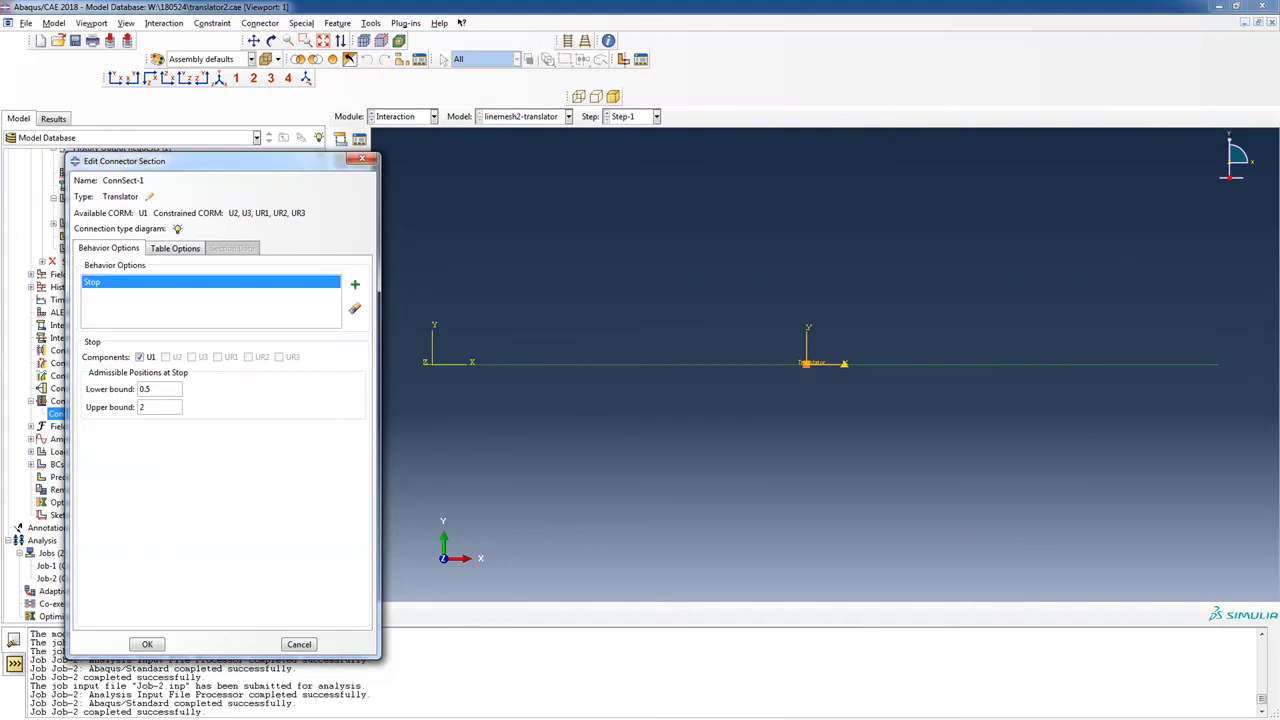